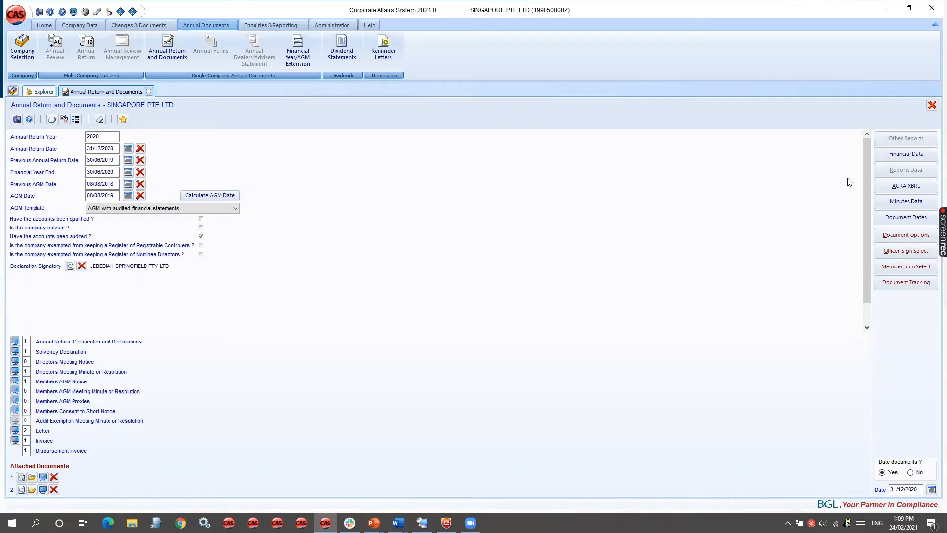
- Launch the ACRA XBRL preparation tool for SINGAPORE PTE LTD and start a new XBRL filing
{"action": "left_click", "coordinate": [893, 197]}
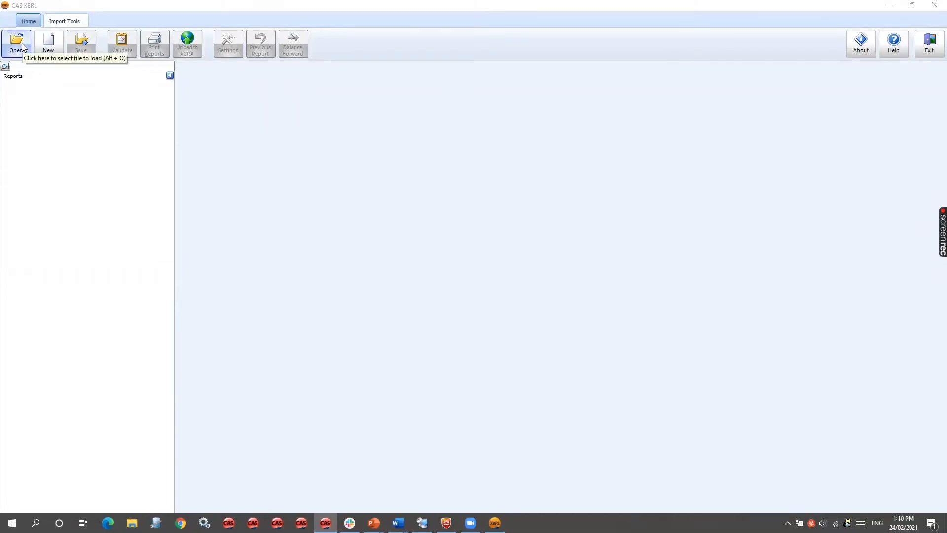
{"action": "left_click", "coordinate": [48, 47]}
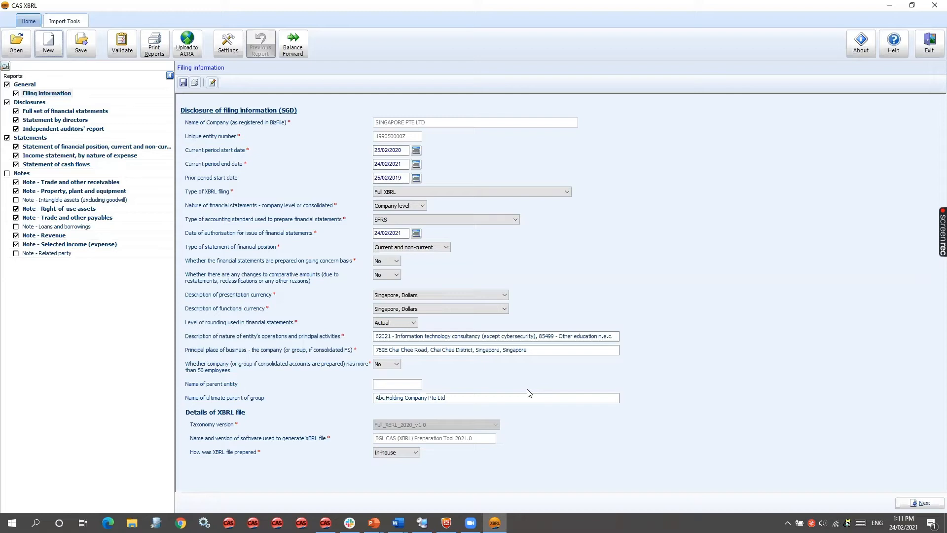
- Change the type of XBRL filing to Simplified XBRL and accept the deletion of previously entered amounts
{"action": "left_click", "coordinate": [446, 192]}
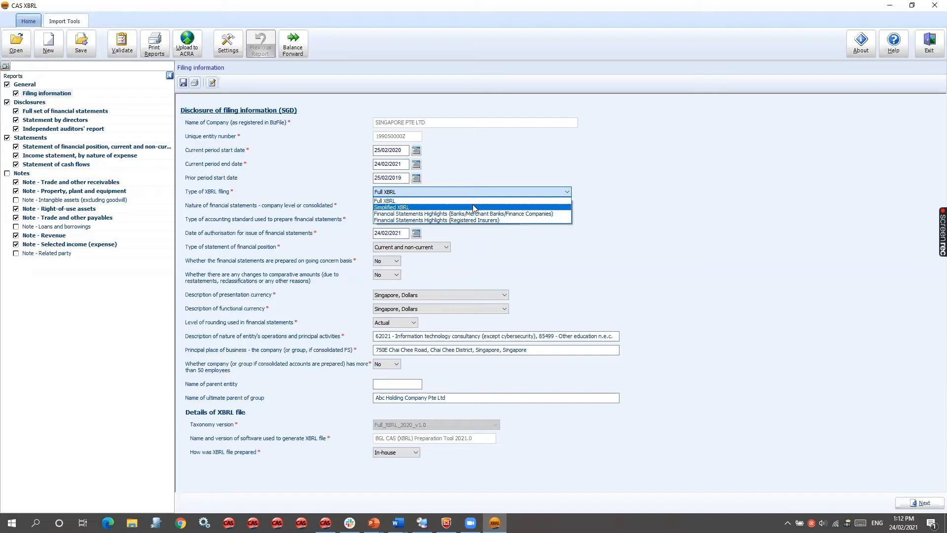
{"action": "left_click", "coordinate": [474, 207]}
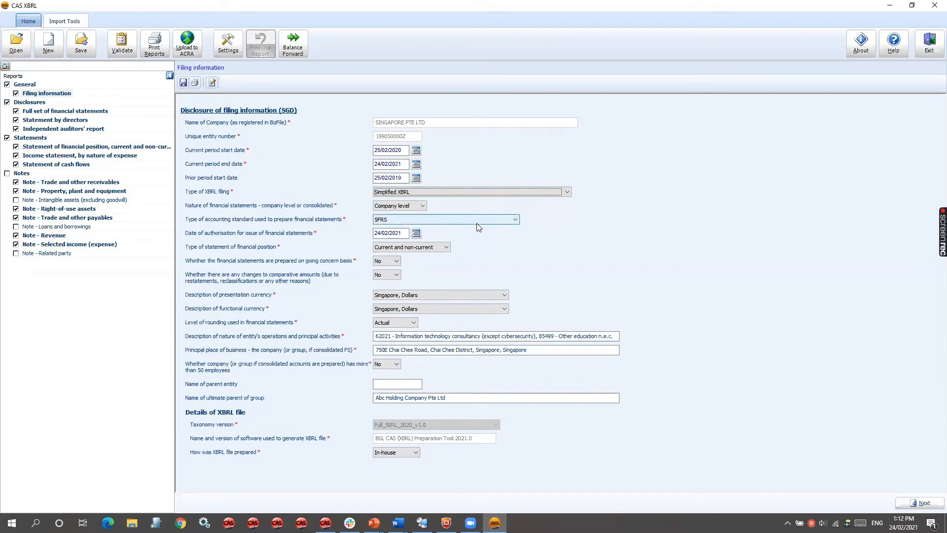
{"action": "left_click", "coordinate": [476, 223]}
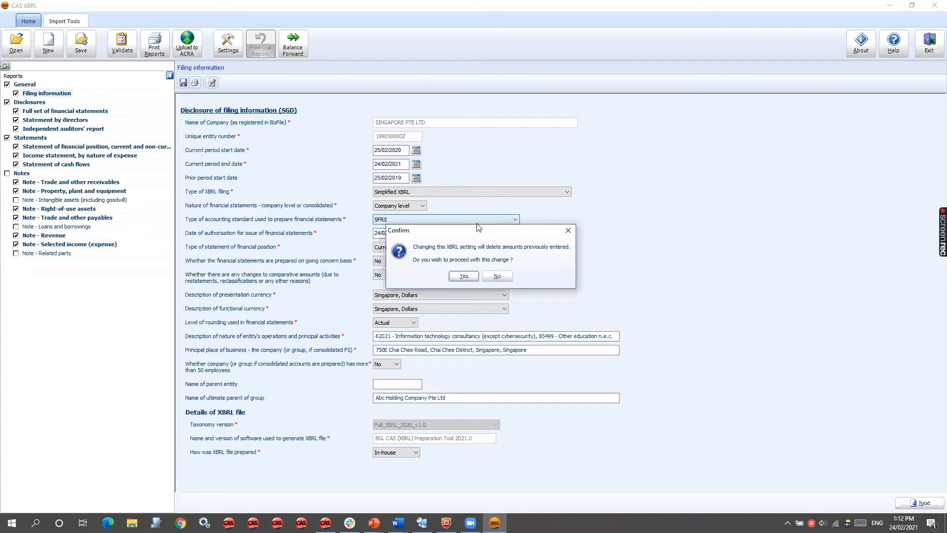
{"action": "left_click", "coordinate": [497, 279]}
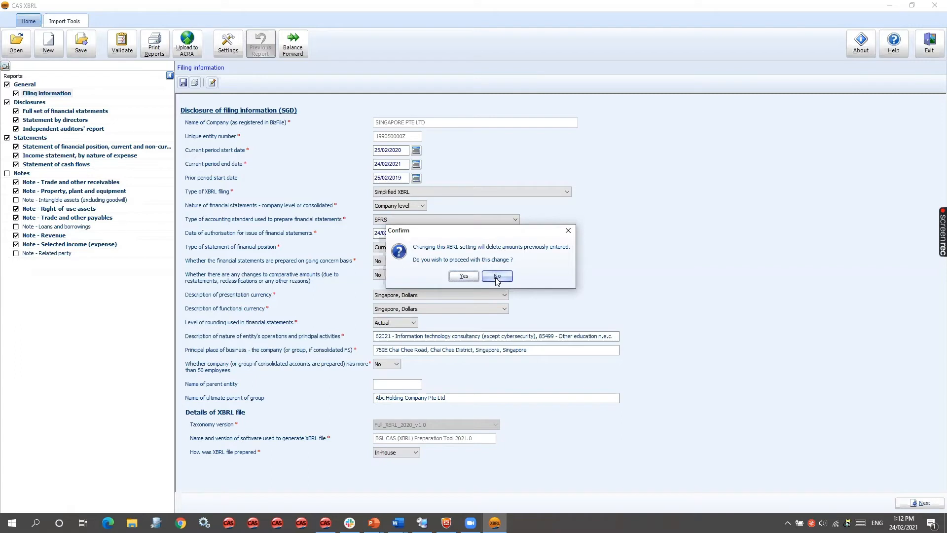
{"action": "left_click", "coordinate": [471, 277]}
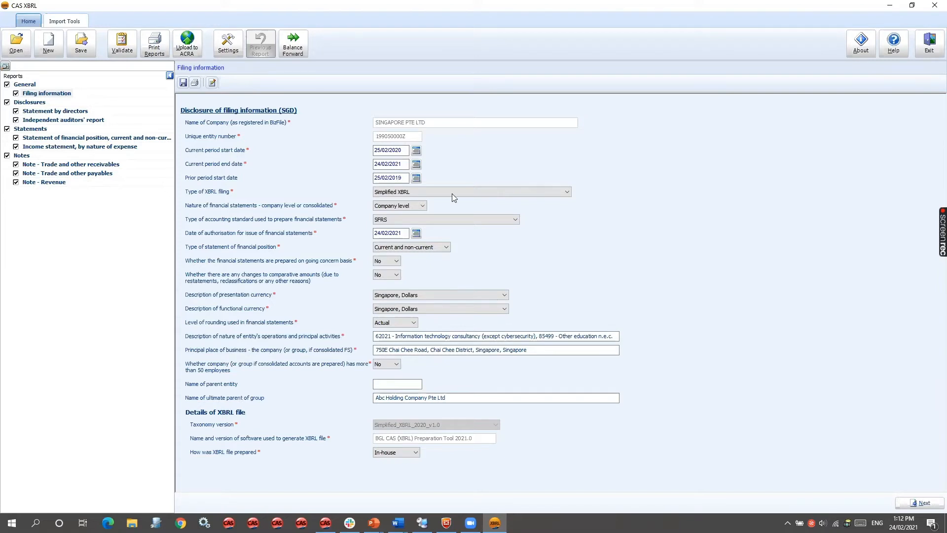
- Try to switch the nature of financial statements to Consolidated, declining the change at the confirmation
{"action": "left_click", "coordinate": [425, 205]}
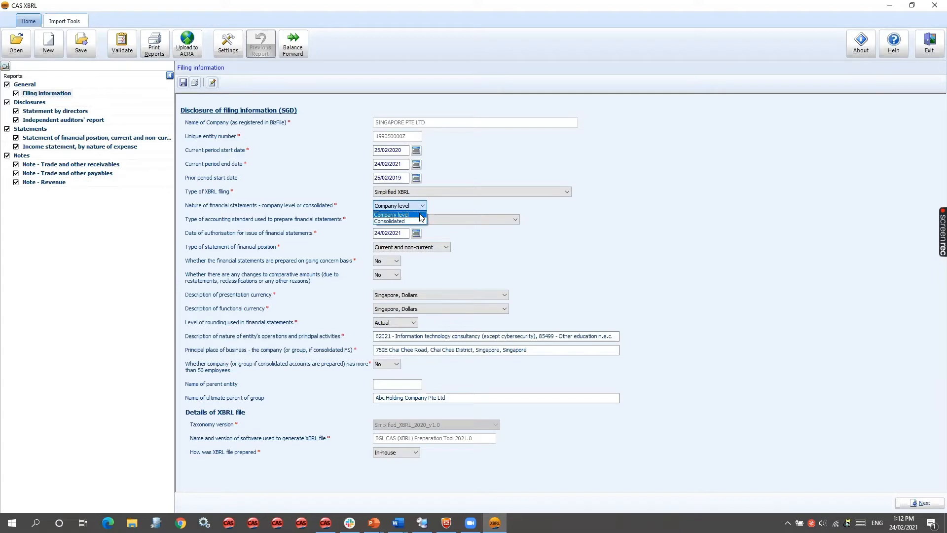
{"action": "left_click", "coordinate": [419, 221]}
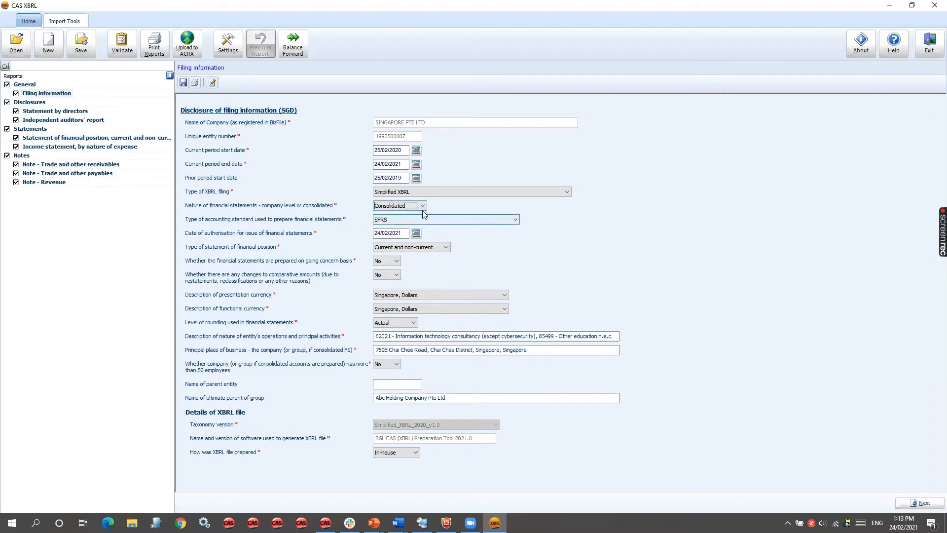
{"action": "left_click", "coordinate": [425, 247]}
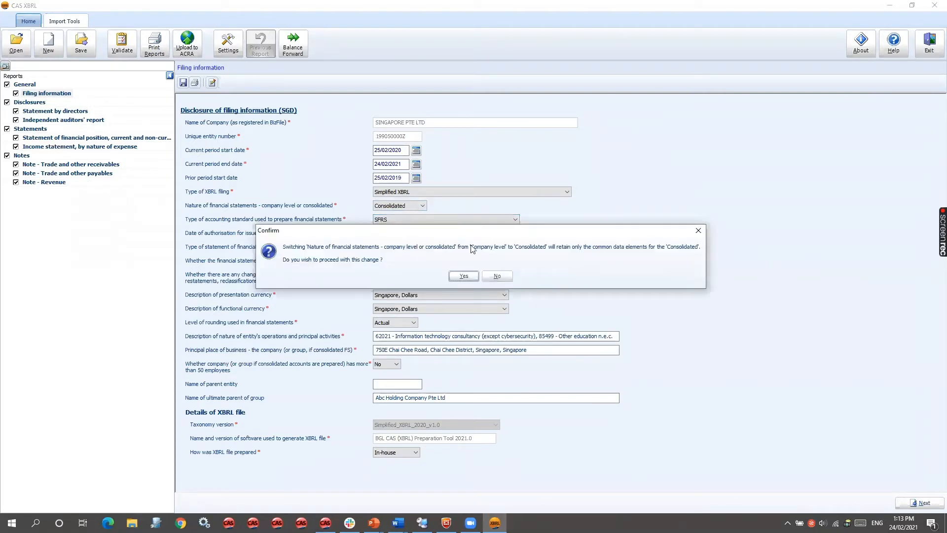
{"action": "left_click", "coordinate": [489, 279]}
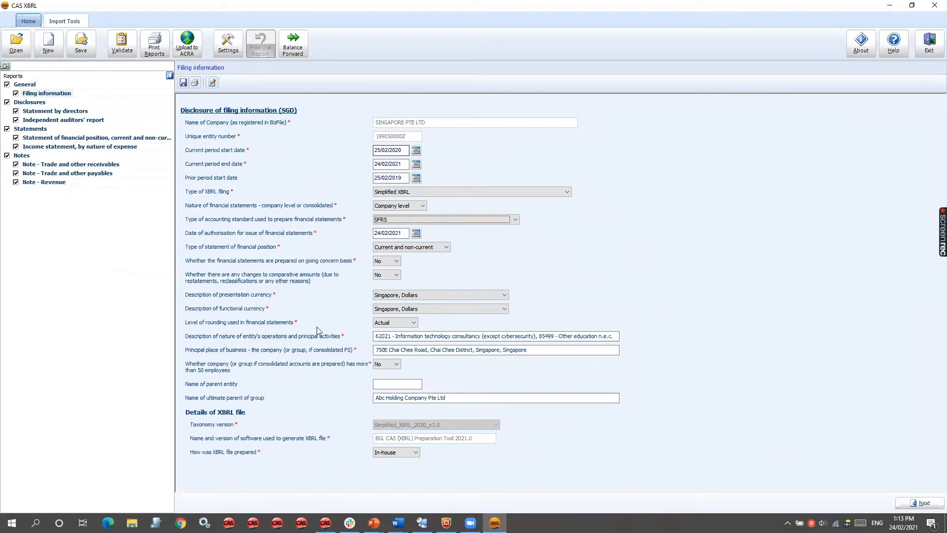
{"action": "left_click", "coordinate": [384, 395]}
{"action": "left_click", "coordinate": [213, 86]}
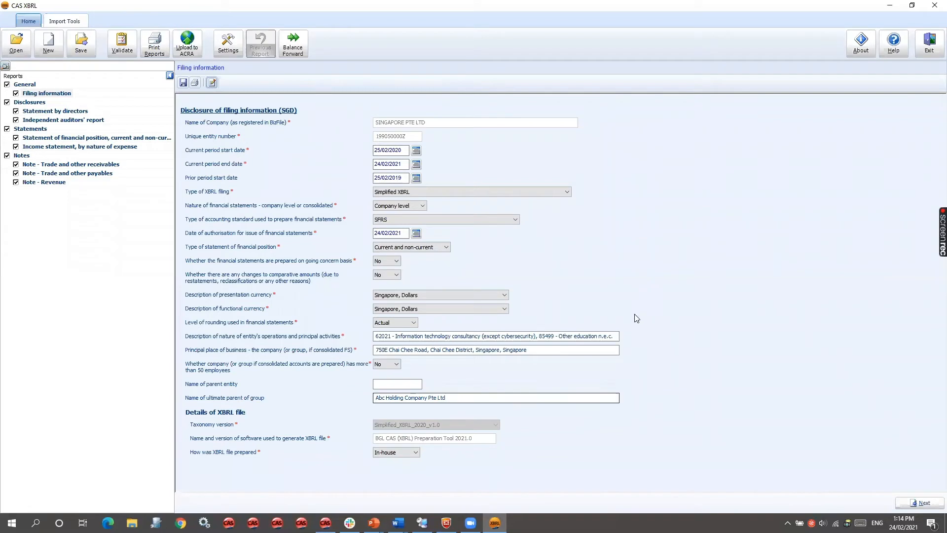
- Change the type of XBRL filing to Full XBRL and open the Full set of financial statements disclosure
{"action": "left_click", "coordinate": [463, 194]}
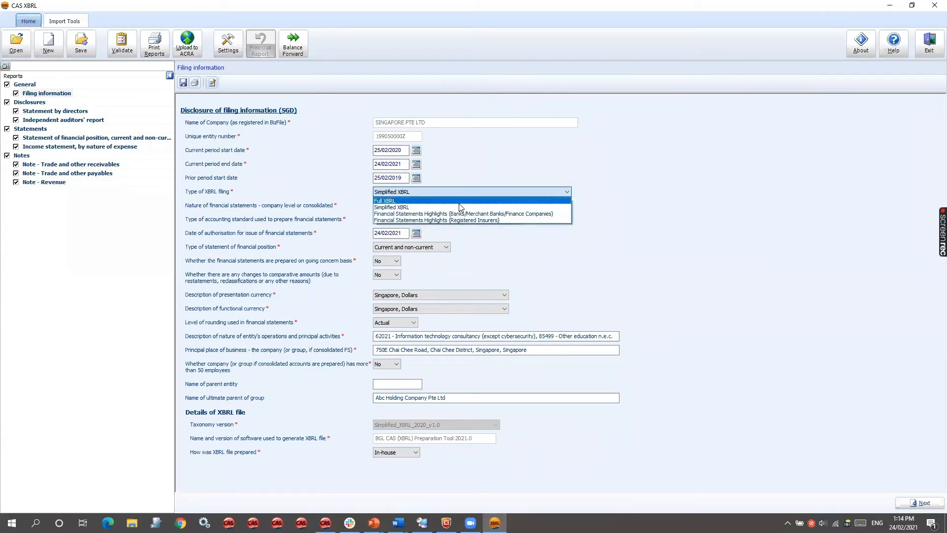
{"action": "left_click", "coordinate": [459, 201]}
{"action": "key", "text": "Return"}
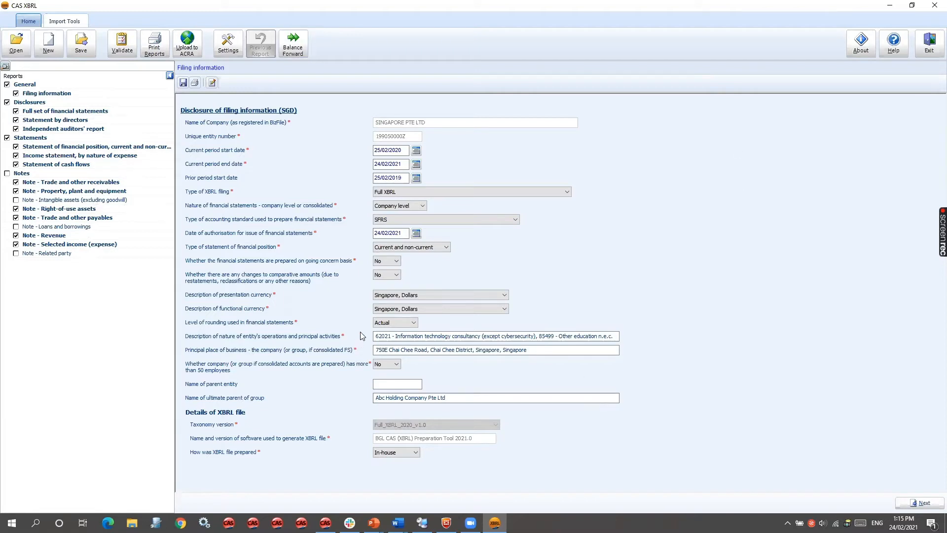
{"action": "left_click", "coordinate": [83, 113]}
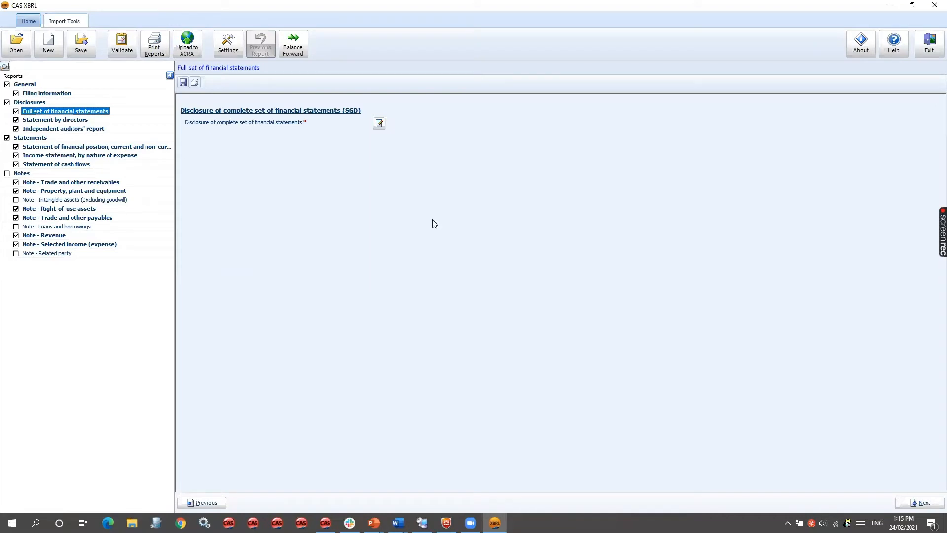
- Return to the filing information and set the type of XBRL filing to Simplified XBRL, accepting the deletion of entered amounts
{"action": "left_click", "coordinate": [69, 93]}
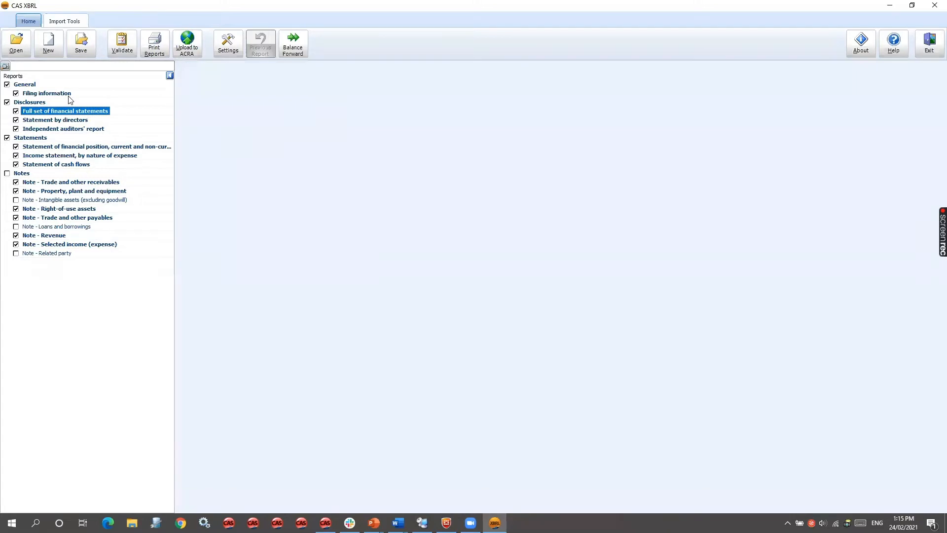
{"action": "left_click", "coordinate": [433, 194]}
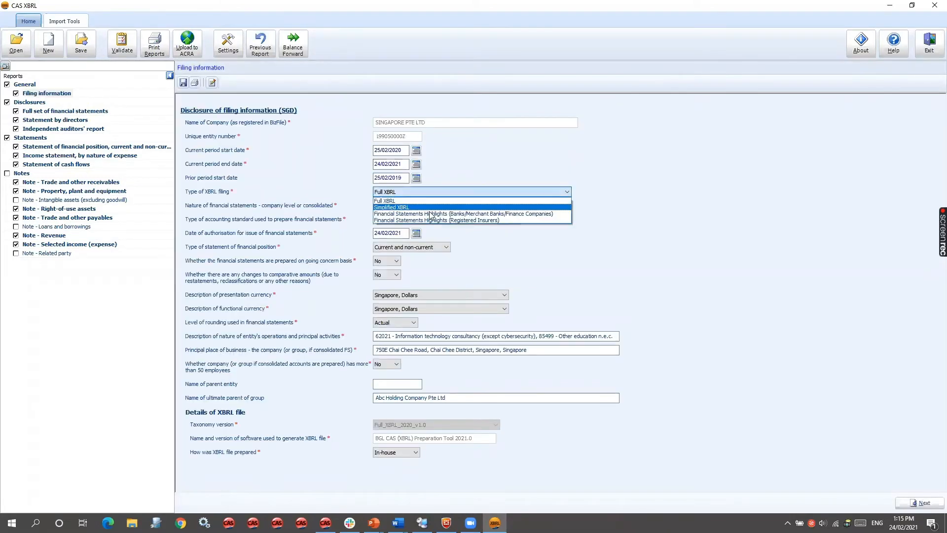
{"action": "left_click", "coordinate": [438, 212]}
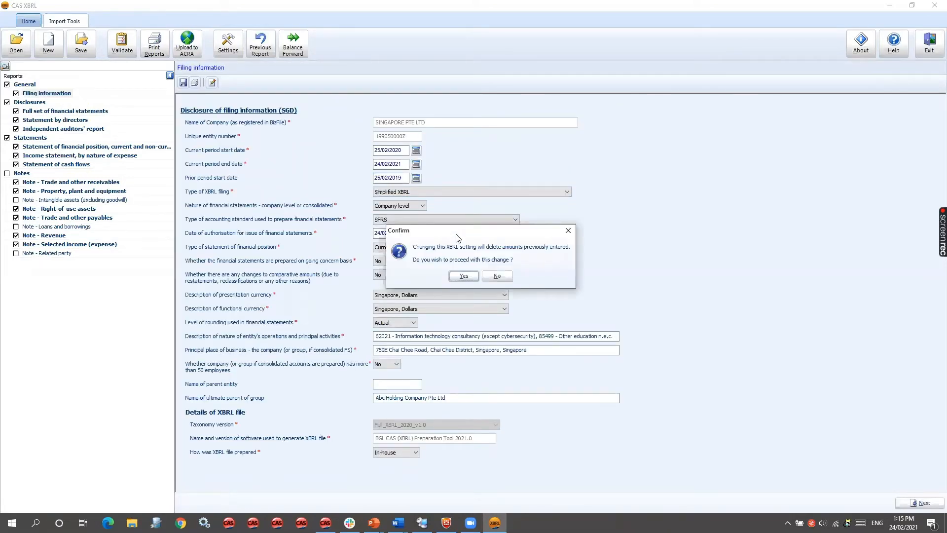
{"action": "key", "text": "Return"}
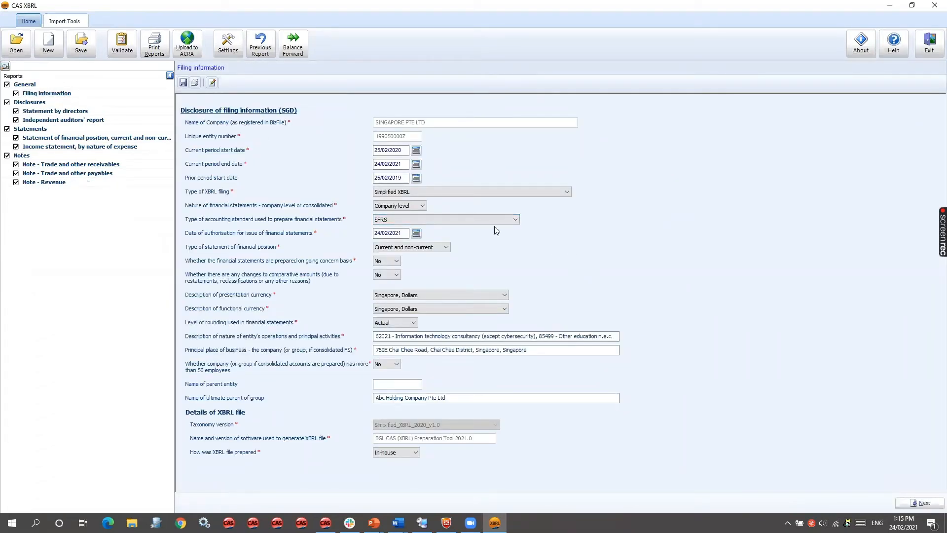
- Look through the simplified reports, including the statement of financial position, income statement and trade receivables note, and return to the filing information
{"action": "left_click", "coordinate": [66, 107]}
{"action": "left_click", "coordinate": [92, 139]}
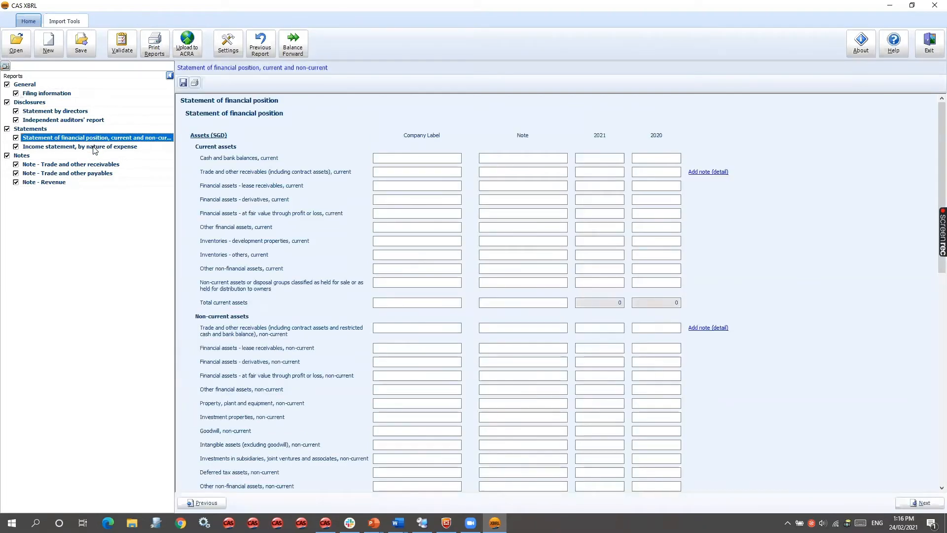
{"action": "left_click", "coordinate": [93, 147]}
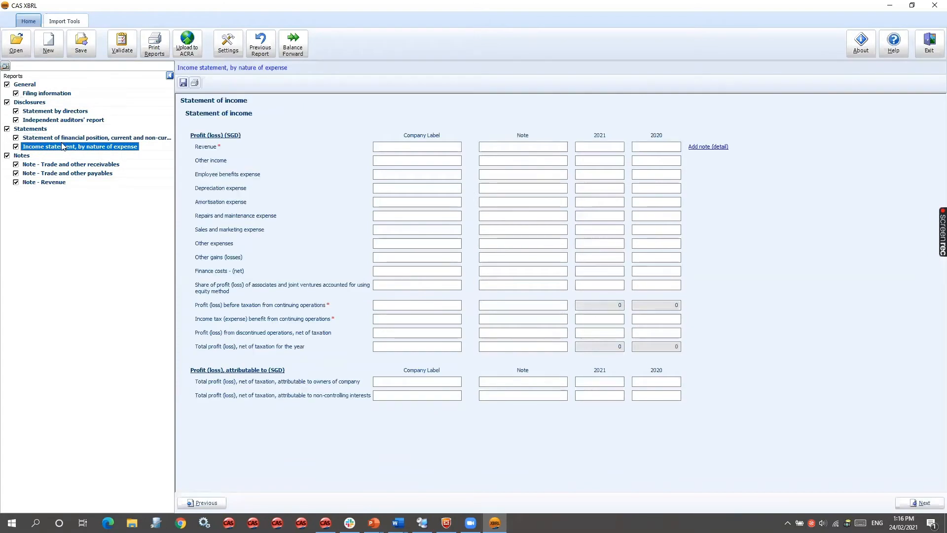
{"action": "left_click", "coordinate": [102, 166]}
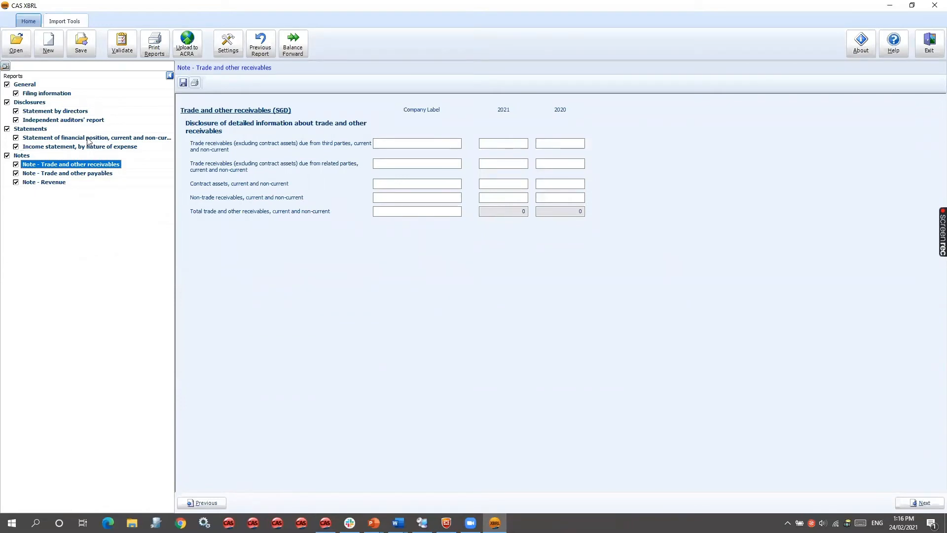
{"action": "left_click", "coordinate": [47, 94]}
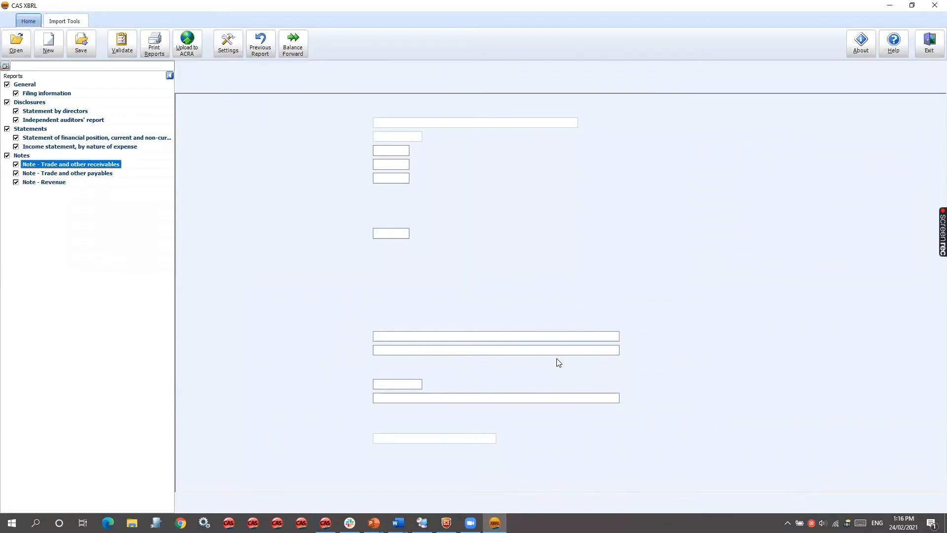
- In the statement of financial position, enter 100 as the 2021 amount for current cash and bank balances
{"action": "left_click", "coordinate": [97, 139]}
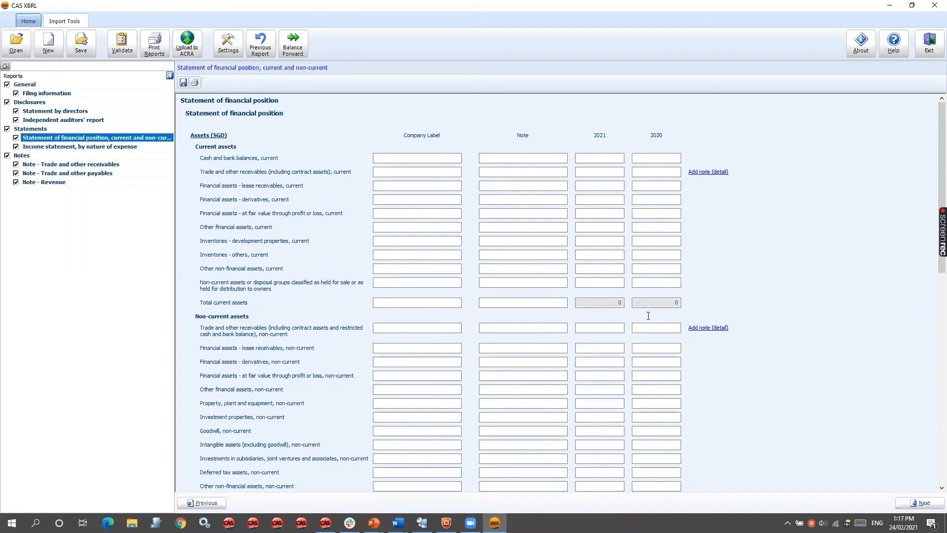
{"action": "left_click", "coordinate": [615, 154]}
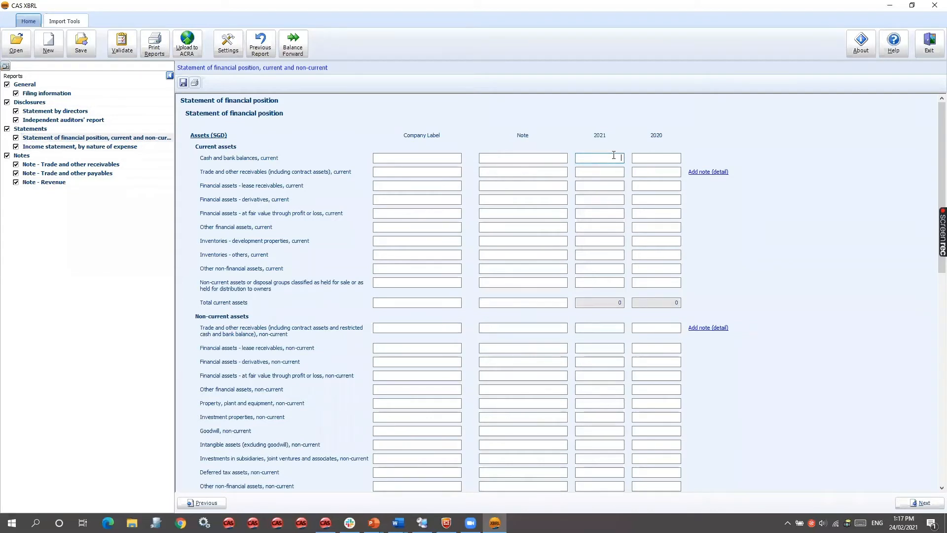
{"action": "type", "text": "100"}
{"action": "key", "text": "Tab"}
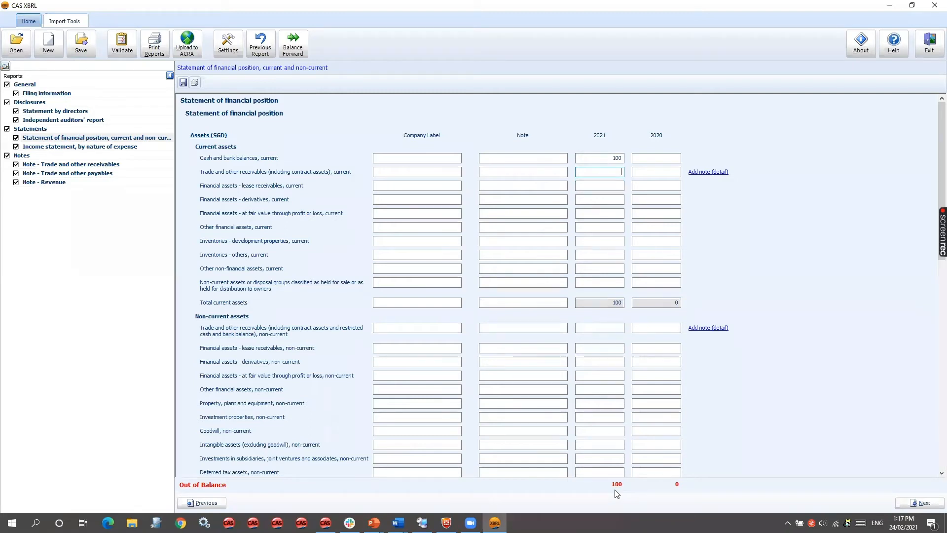
- Enter 100 as the 2021 amount for current trade and other payables in the liabilities section
{"action": "left_click", "coordinate": [642, 175]}
{"action": "scroll", "coordinate": [692, 300], "scroll_direction": "down", "scroll_amount": 1}
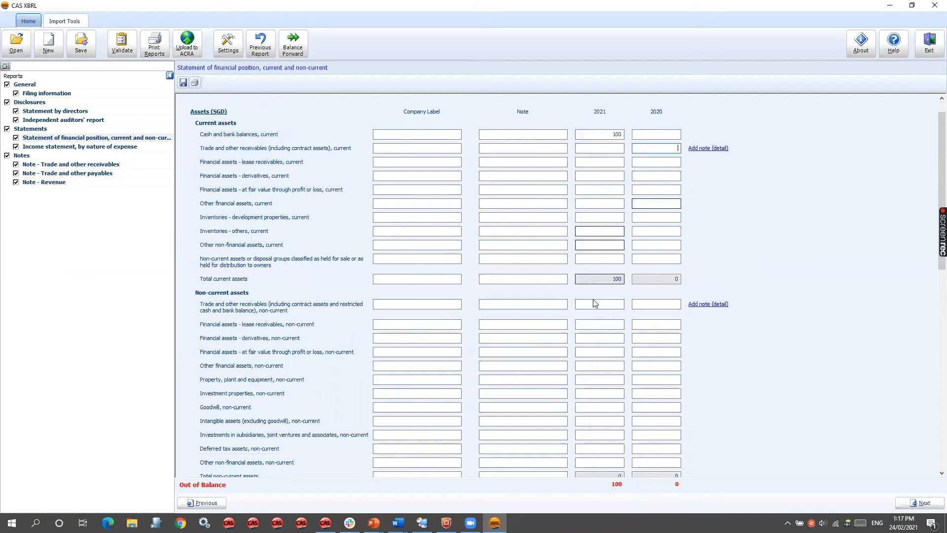
{"action": "left_click", "coordinate": [590, 318]}
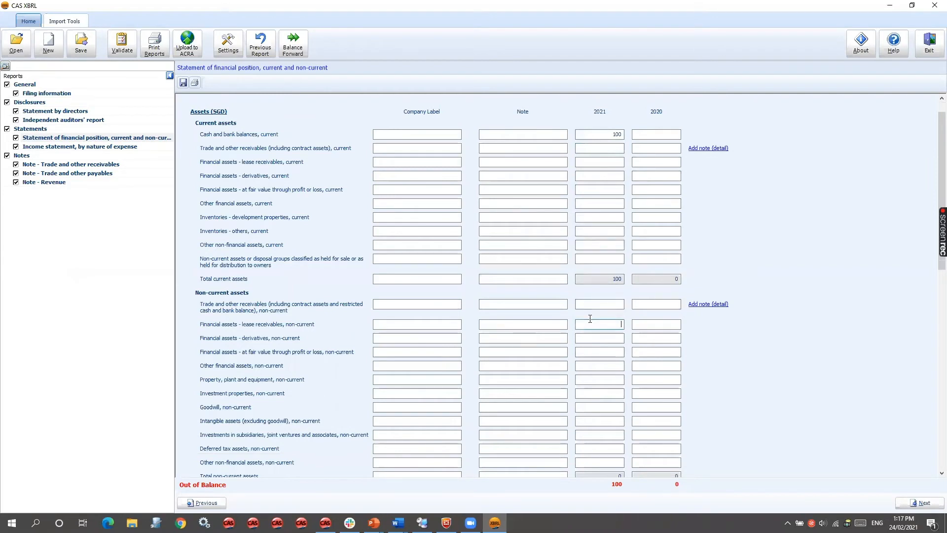
{"action": "scroll", "coordinate": [635, 434], "scroll_direction": "down", "scroll_amount": 3}
{"action": "left_click", "coordinate": [610, 382]}
{"action": "type", "text": "100"}
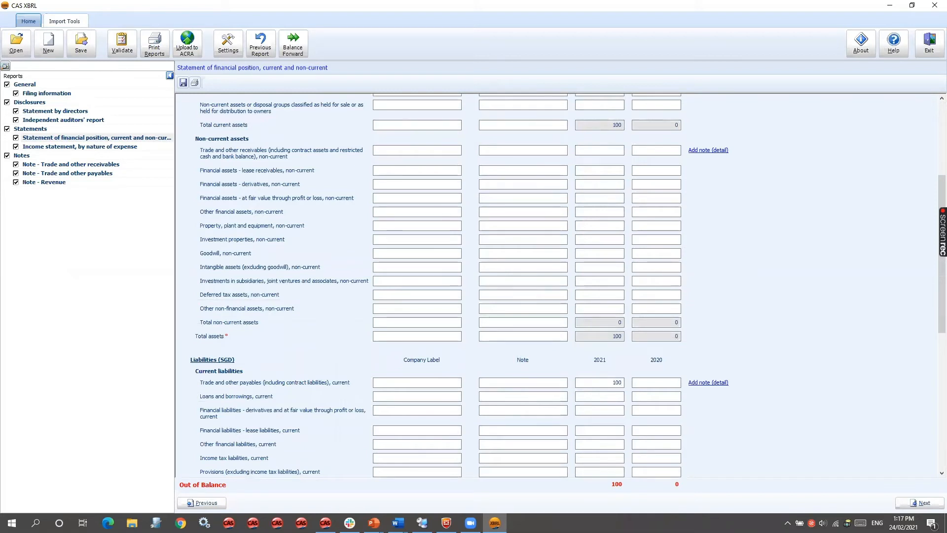
{"action": "left_click", "coordinate": [635, 434]}
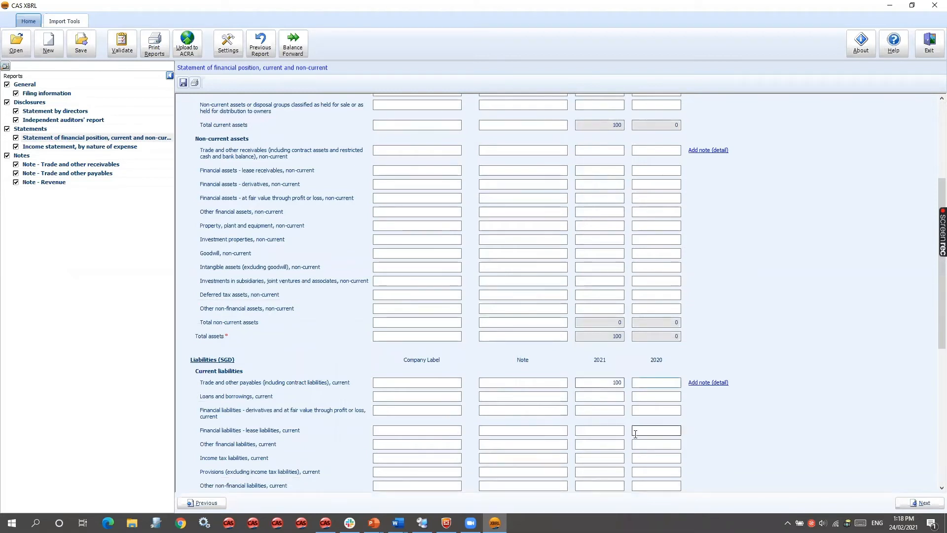
- View the detail note for current trade and other receivables and return to the statement of financial position
{"action": "scroll", "coordinate": [635, 434], "scroll_direction": "up", "scroll_amount": 3}
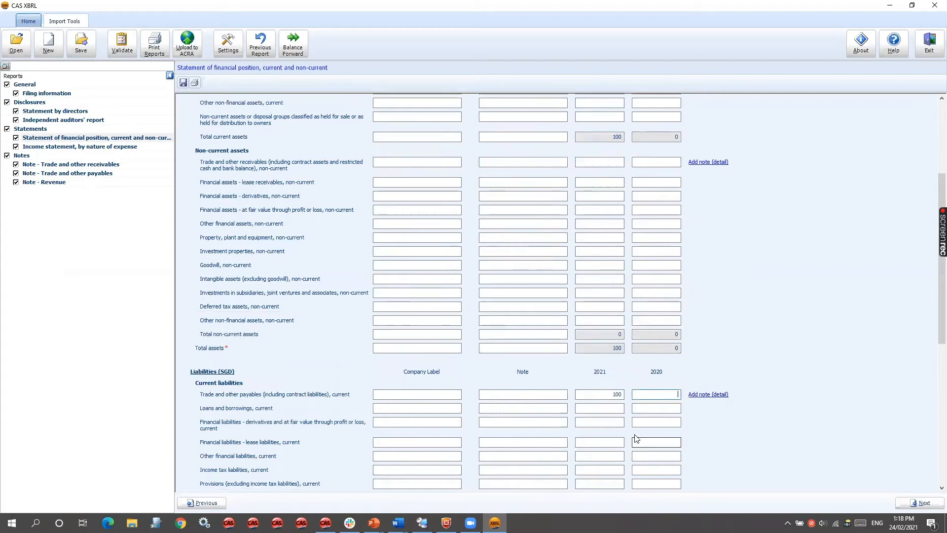
{"action": "scroll", "coordinate": [636, 438], "scroll_direction": "up", "scroll_amount": 2}
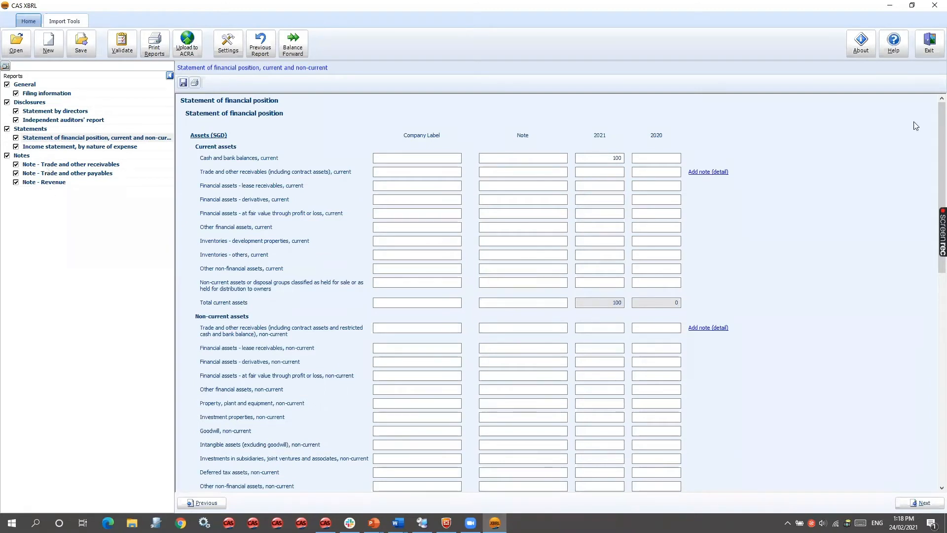
{"action": "left_click", "coordinate": [716, 172]}
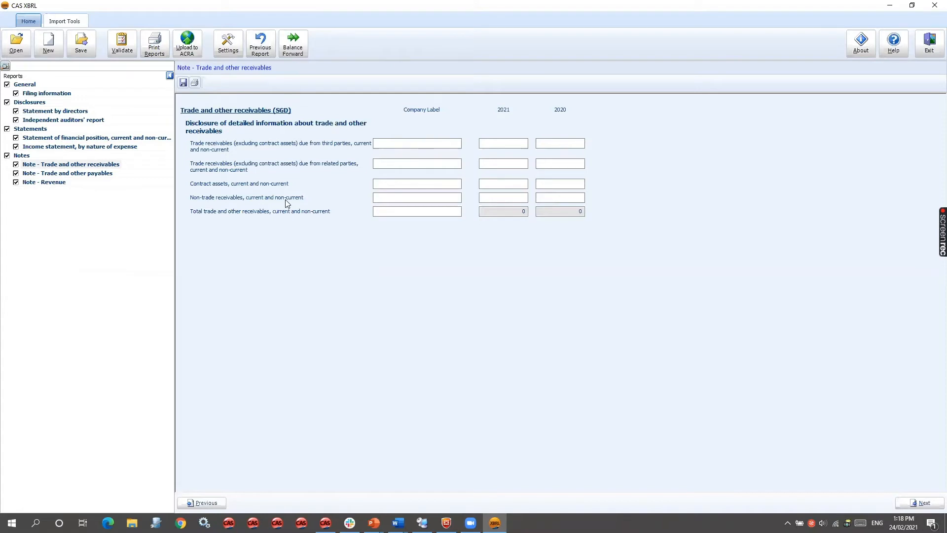
{"action": "left_click", "coordinate": [518, 143]}
{"action": "left_click", "coordinate": [271, 52]}
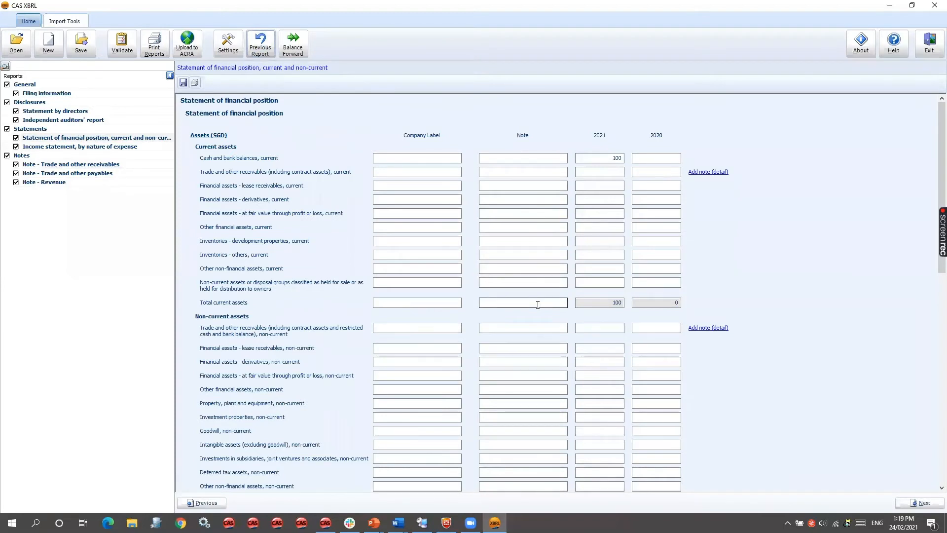
{"action": "scroll", "coordinate": [585, 243], "scroll_direction": "down", "scroll_amount": 3}
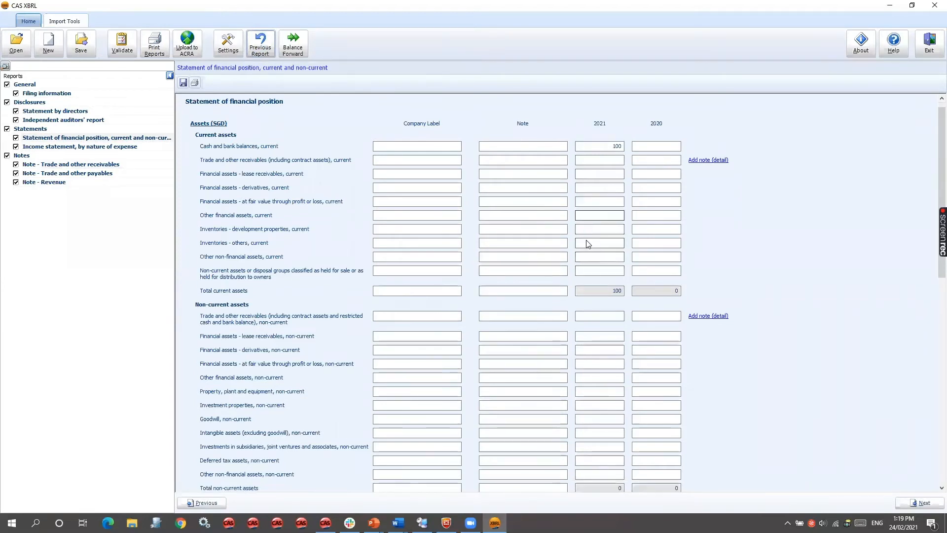
{"action": "scroll", "coordinate": [587, 243], "scroll_direction": "up", "scroll_amount": 2}
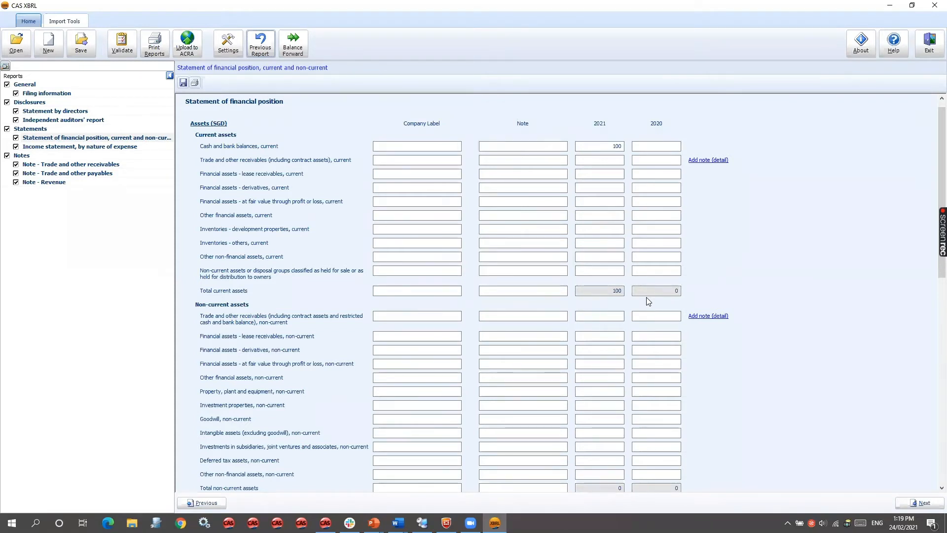
- Enter 200 as the 2021 amount for current trade and other receivables, and view the income statement before returning to the statement of financial position
{"action": "left_click", "coordinate": [606, 160]}
{"action": "type", "text": "200"}
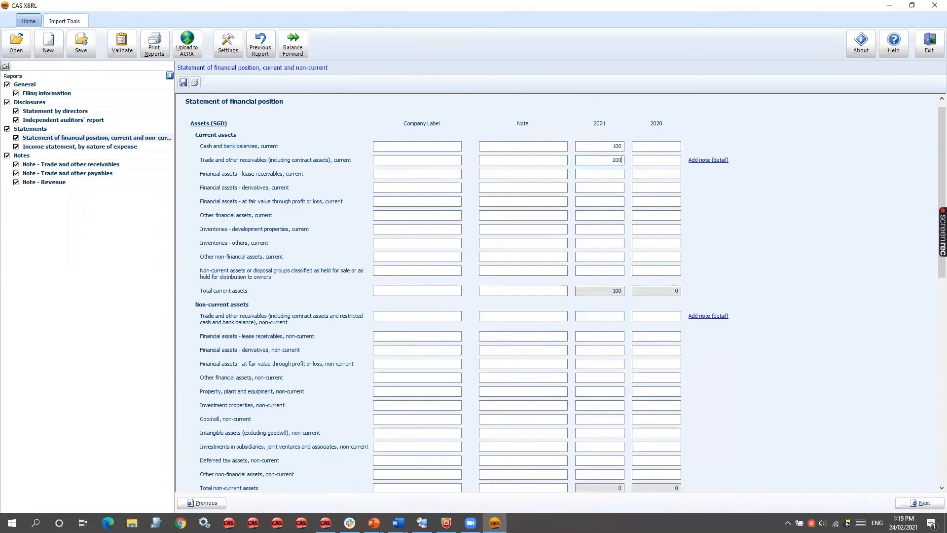
{"action": "key", "text": "Tab"}
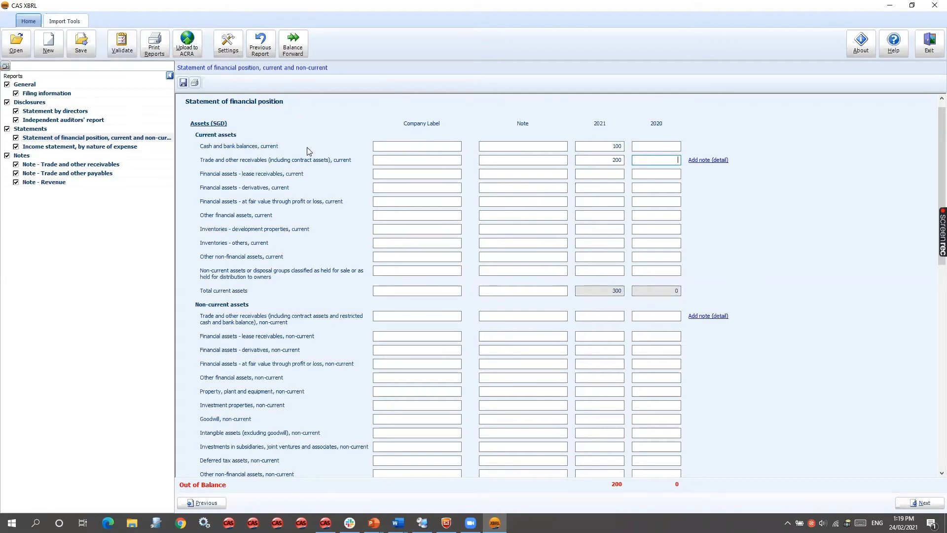
{"action": "left_click", "coordinate": [110, 148]}
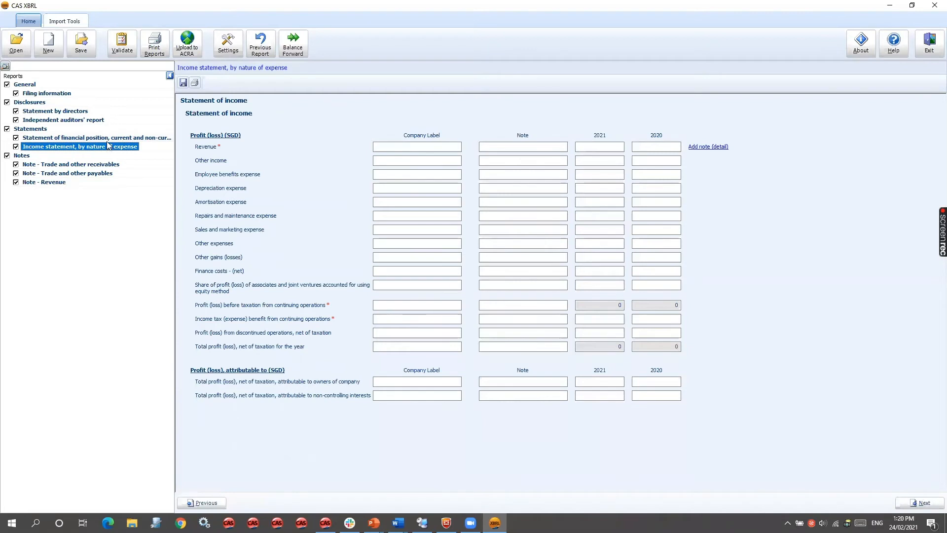
{"action": "left_click", "coordinate": [107, 139]}
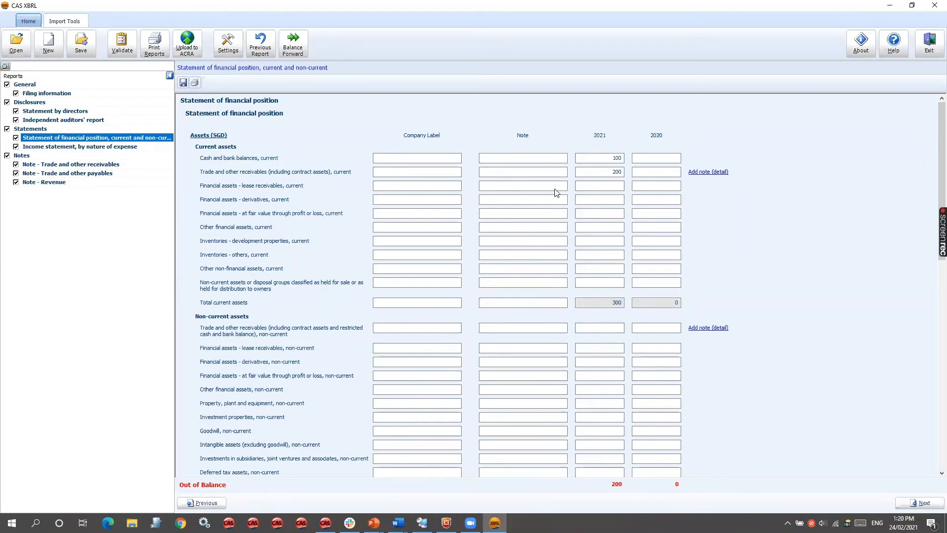
- In the filing information, change the type of XBRL filing to Full XBRL
{"action": "left_click", "coordinate": [64, 20]}
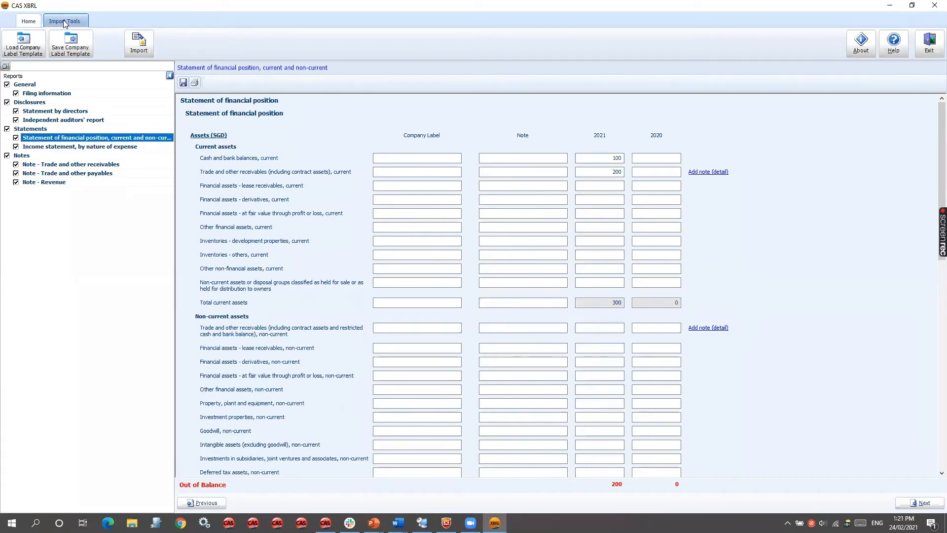
{"action": "left_click", "coordinate": [41, 94]}
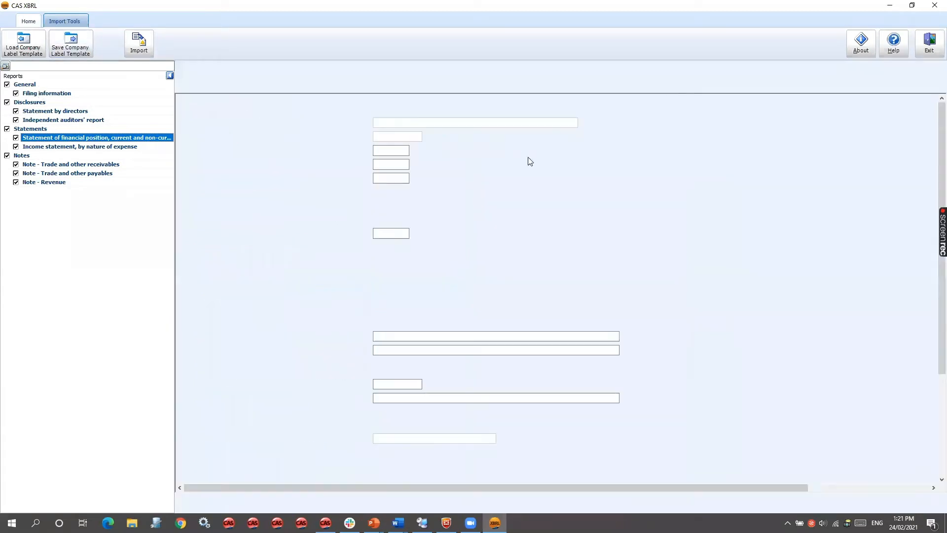
{"action": "left_click", "coordinate": [427, 192]}
{"action": "left_click", "coordinate": [426, 197]}
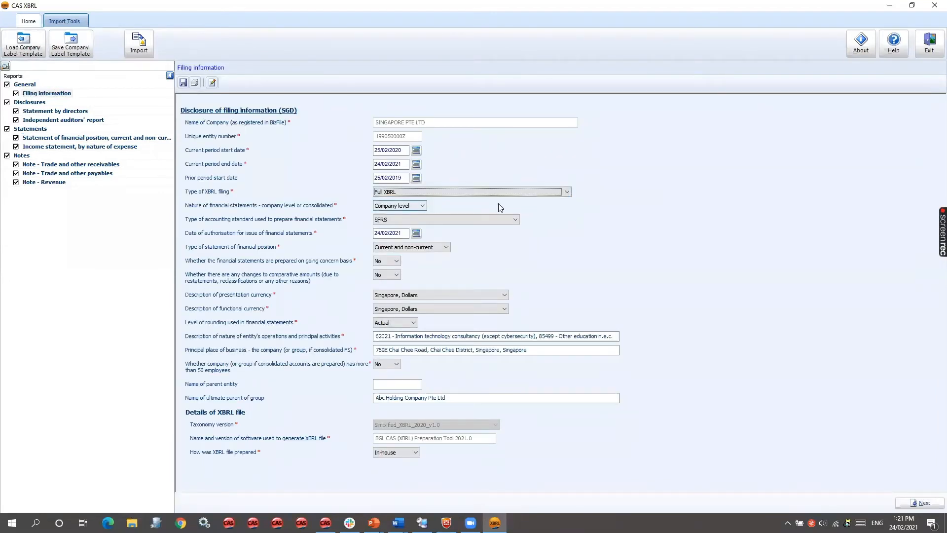
{"action": "key", "text": "Return"}
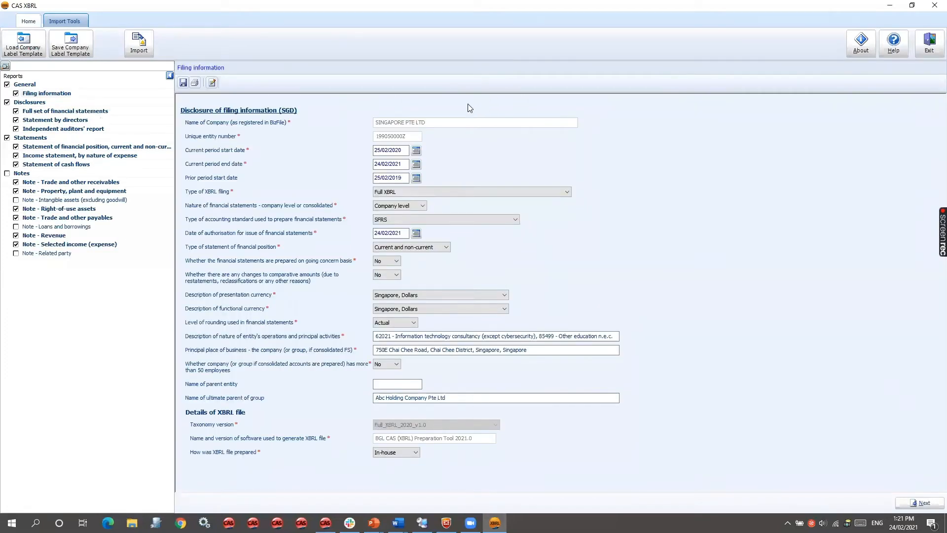
- Switch to Word, examine the statement of financial position in ABC_Financial_Statements.doc, and return to CAS XBRL
{"action": "mouse_move", "coordinate": [398, 523]}
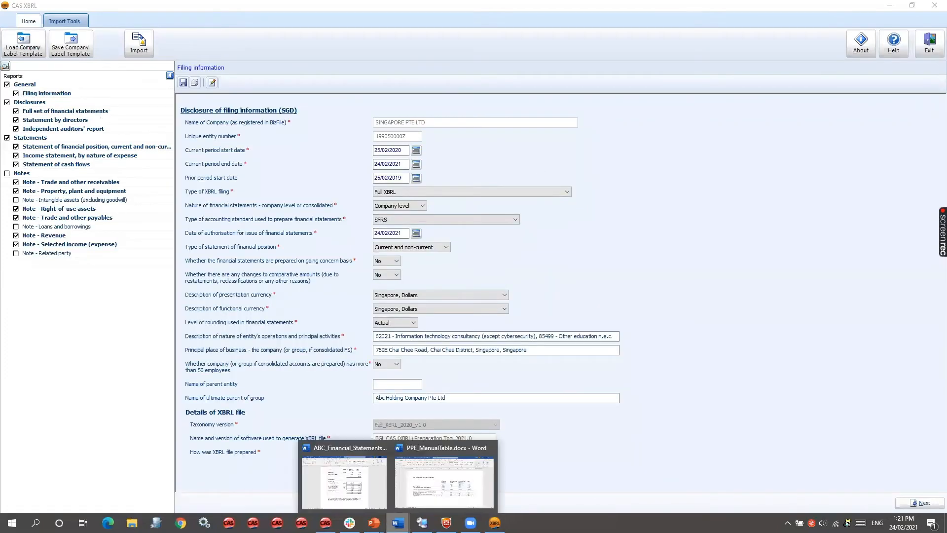
{"action": "left_click", "coordinate": [360, 498]}
{"action": "scroll", "coordinate": [493, 296], "scroll_direction": "up", "scroll_amount": 9}
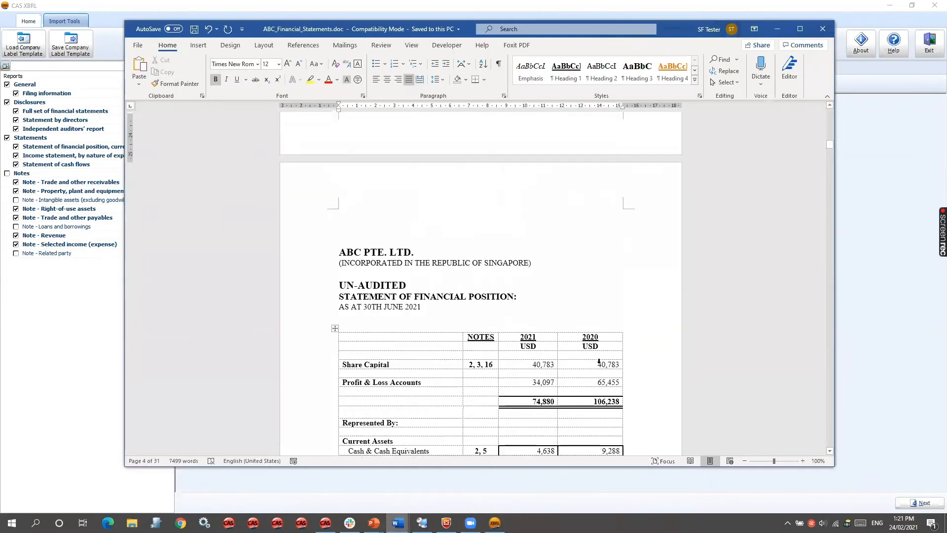
{"action": "scroll", "coordinate": [598, 360], "scroll_direction": "down", "scroll_amount": 5}
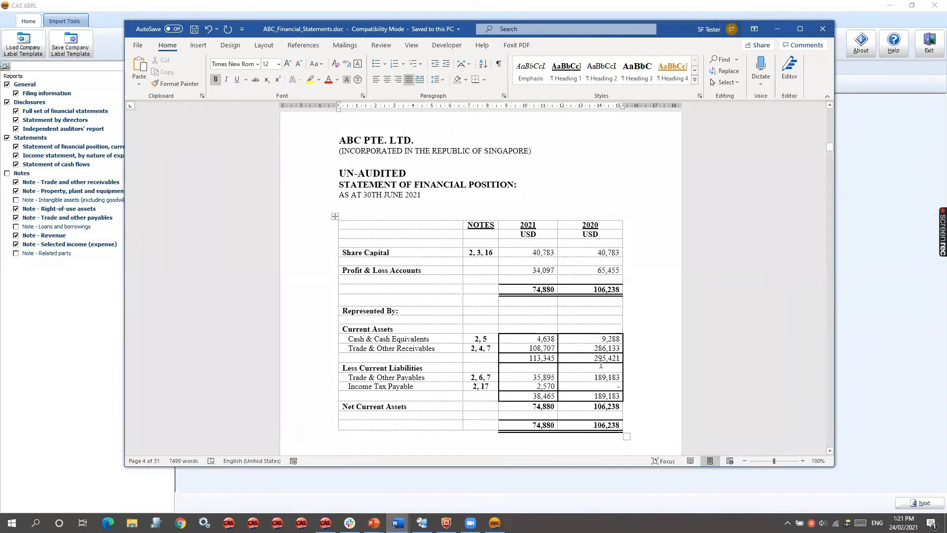
{"action": "scroll", "coordinate": [600, 362], "scroll_direction": "down", "scroll_amount": 1}
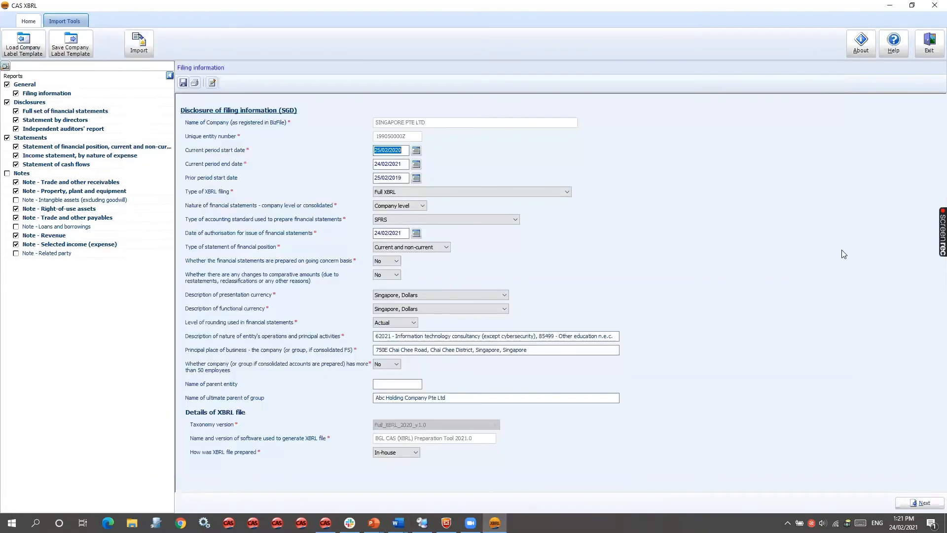
{"action": "left_click", "coordinate": [841, 251]}
- Open the source document import and bring in the whole statement of financial position table from ABC_Financial_Statements.doc in Word
{"action": "left_click", "coordinate": [138, 44]}
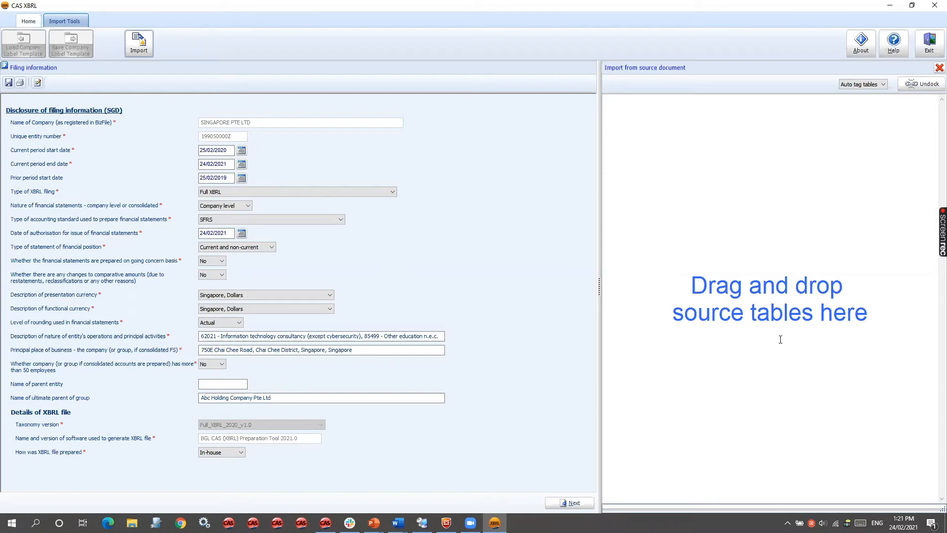
{"action": "mouse_move", "coordinate": [398, 522]}
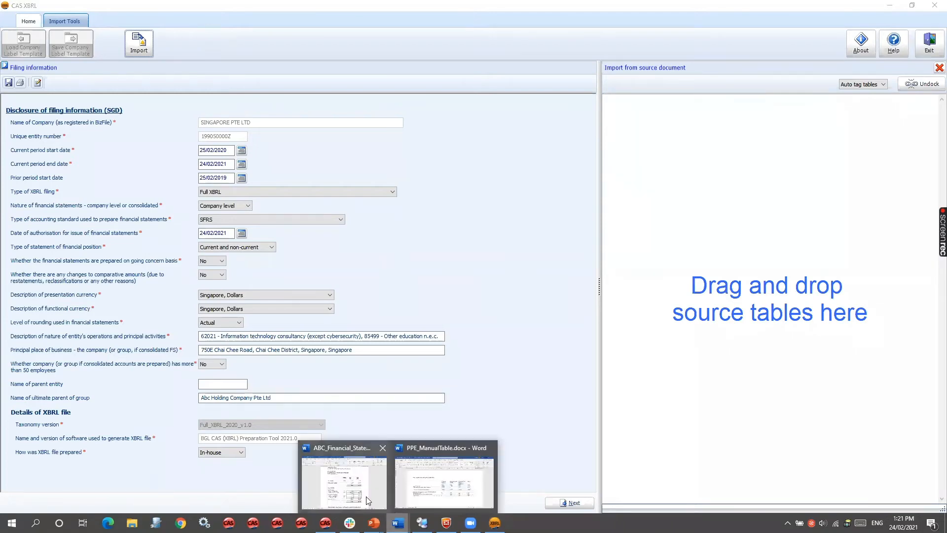
{"action": "left_click", "coordinate": [367, 501]}
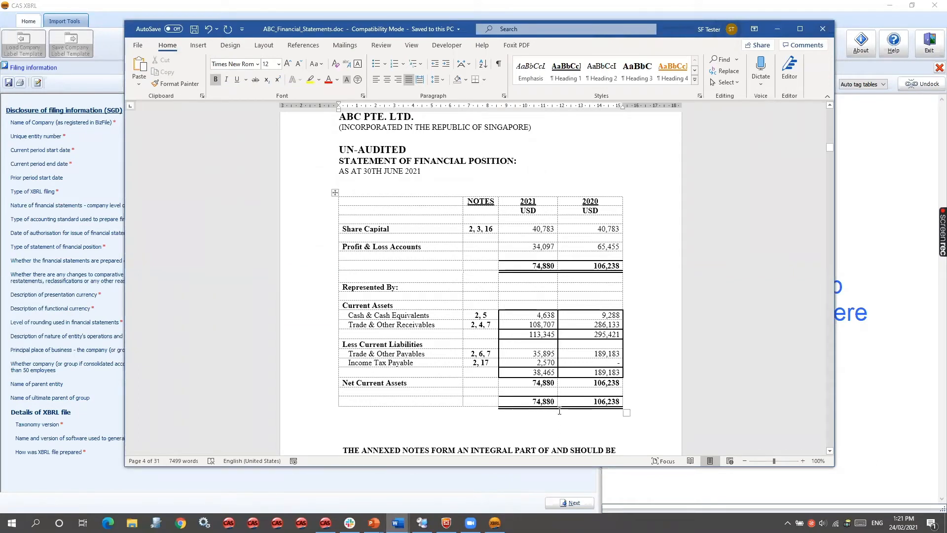
{"action": "left_click_drag", "start_coordinate": [380, 202], "coordinate": [597, 402]}
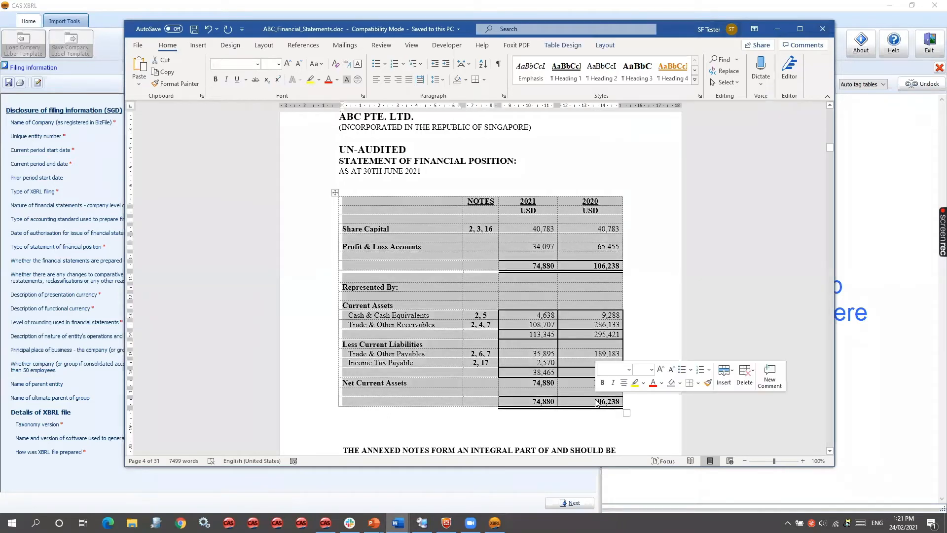
{"action": "left_click", "coordinate": [895, 413]}
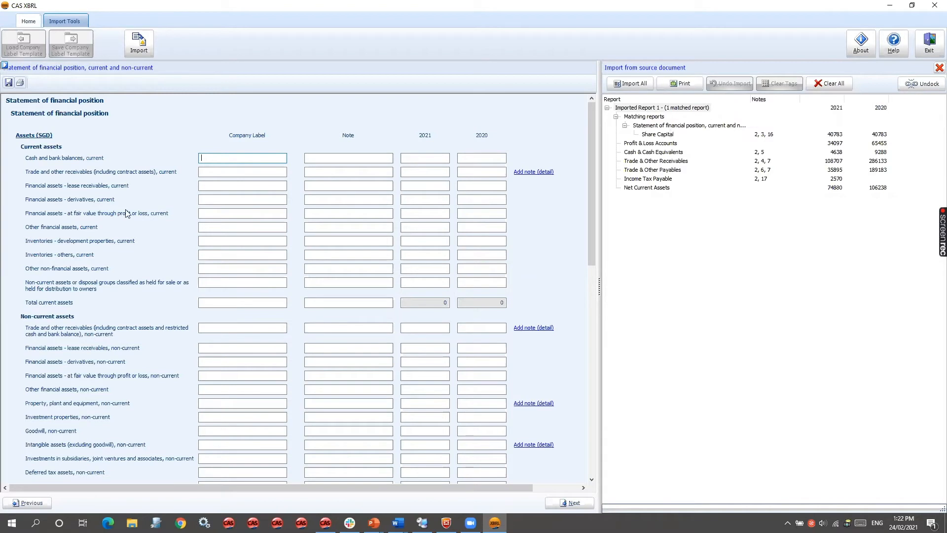
- Import all matched items of the source table, filling share capital in the equity section of the statement of financial position
{"action": "left_click", "coordinate": [639, 126]}
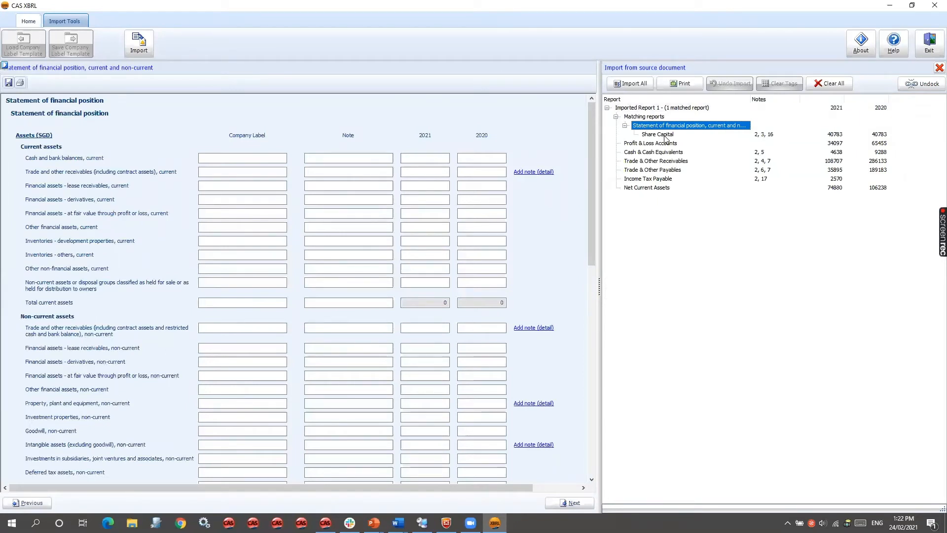
{"action": "left_click_drag", "start_coordinate": [592, 175], "coordinate": [584, 440]}
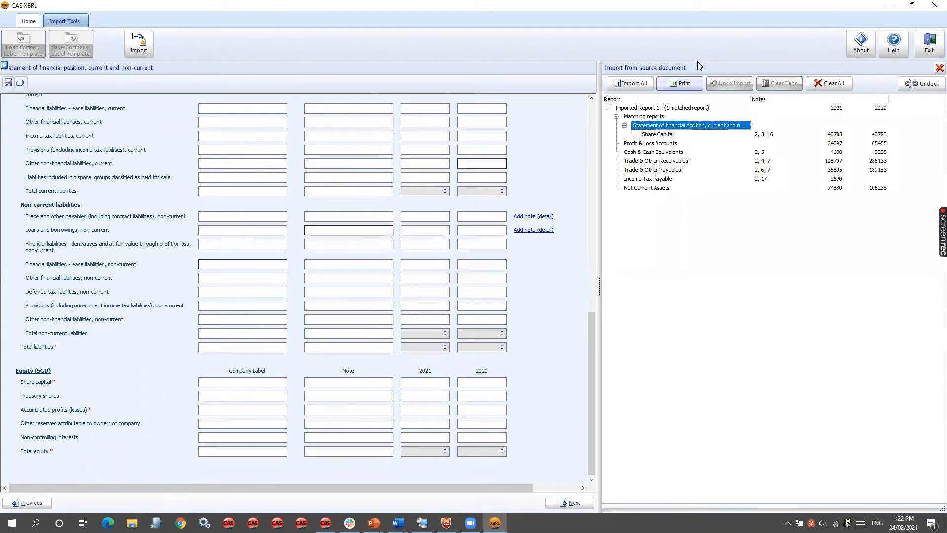
{"action": "left_click", "coordinate": [634, 84]}
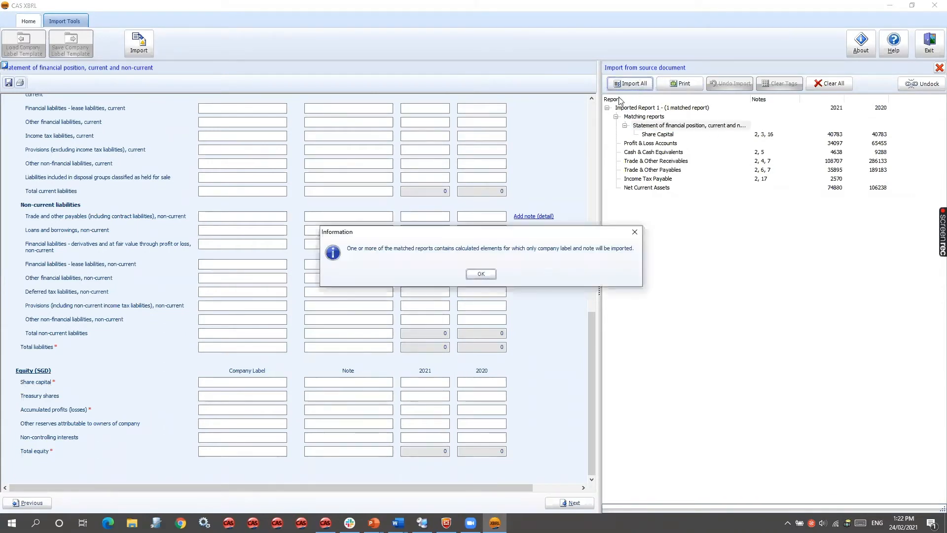
{"action": "left_click", "coordinate": [483, 272]}
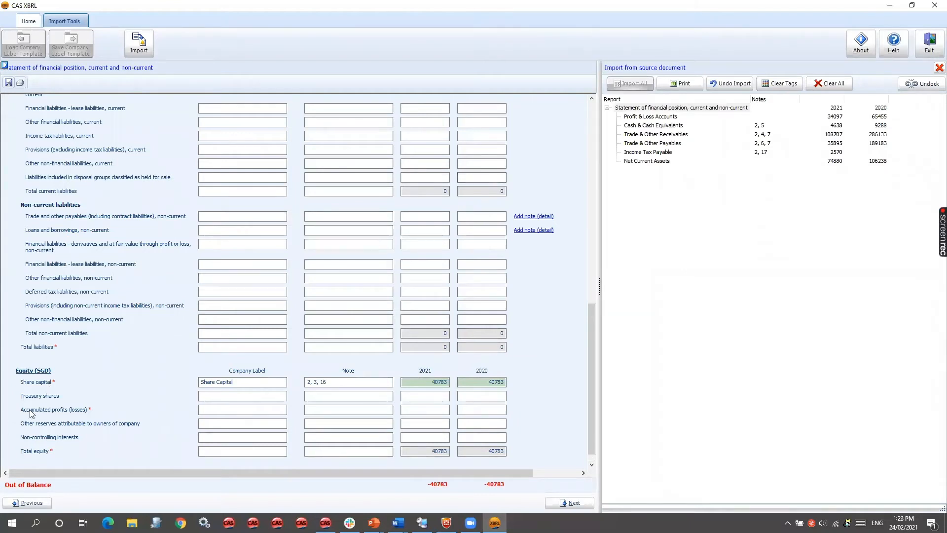
- Map the imported Profit & Loss Accounts item to accumulated profits (losses) in the equity section
{"action": "left_click", "coordinate": [656, 117]}
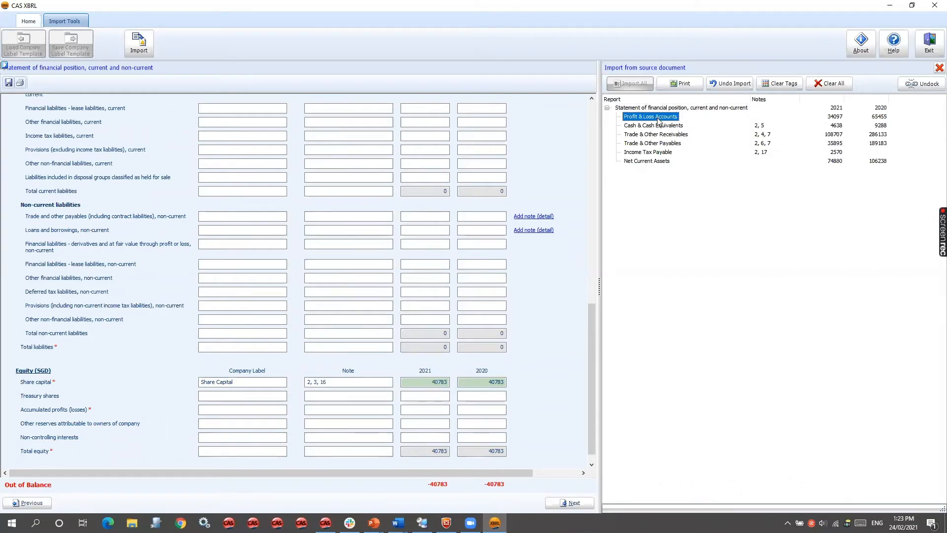
{"action": "left_click_drag", "start_coordinate": [657, 118], "coordinate": [381, 140]}
{"action": "left_click_drag", "start_coordinate": [40, 388], "coordinate": [37, 413]}
{"action": "left_click_drag", "start_coordinate": [37, 410], "coordinate": [38, 411]}
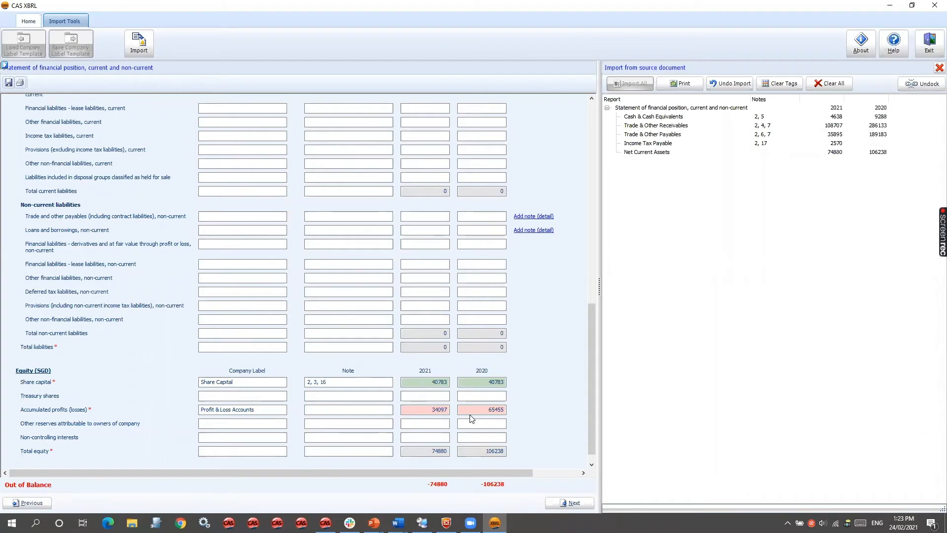
- Map Cash & Cash Equivalents to current cash and bank balances, and Trade & Other Receivables to current trade and other receivables
{"action": "left_click_drag", "start_coordinate": [592, 350], "coordinate": [587, 131]}
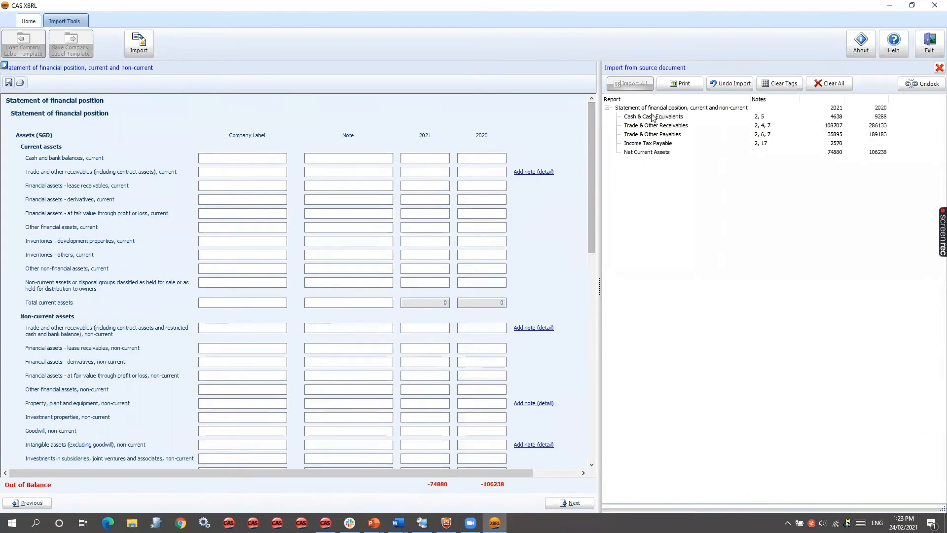
{"action": "left_click", "coordinate": [658, 117]}
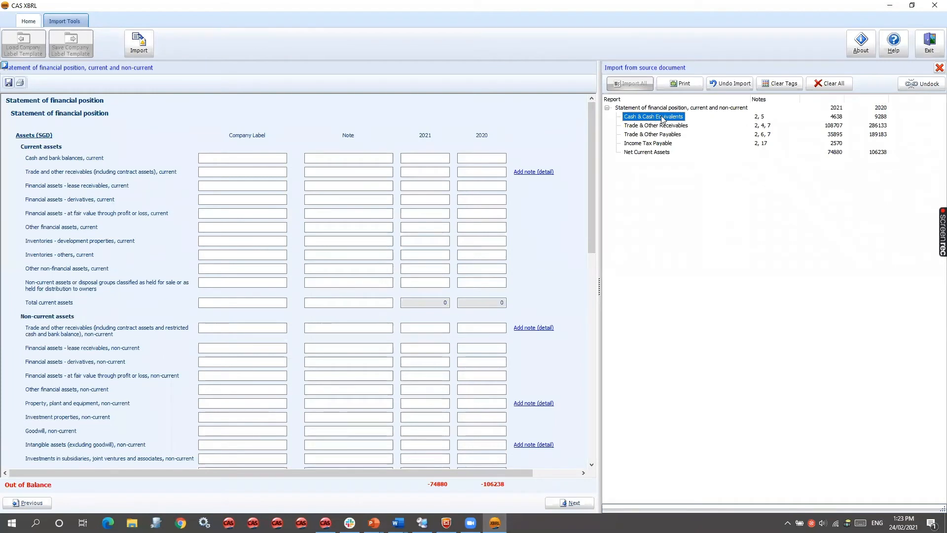
{"action": "left_click", "coordinate": [58, 162]}
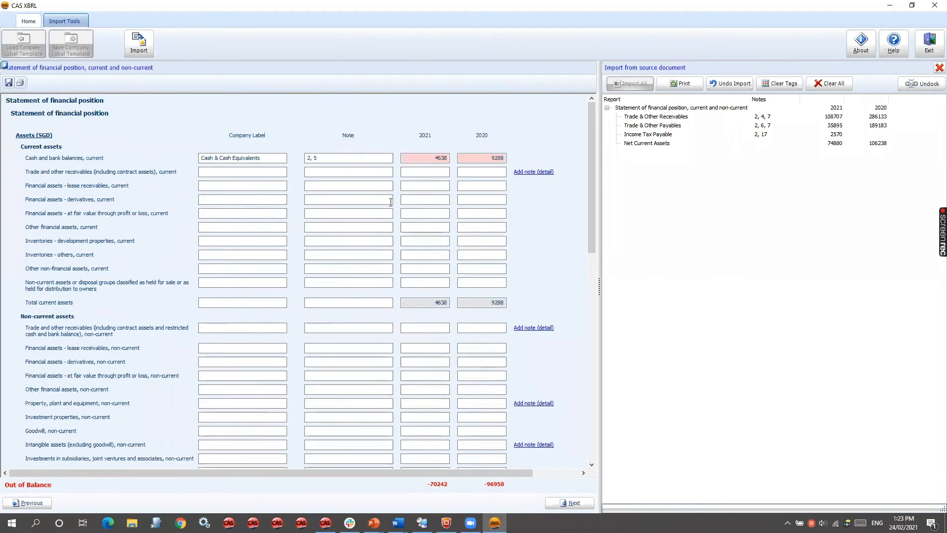
{"action": "left_click", "coordinate": [651, 117]}
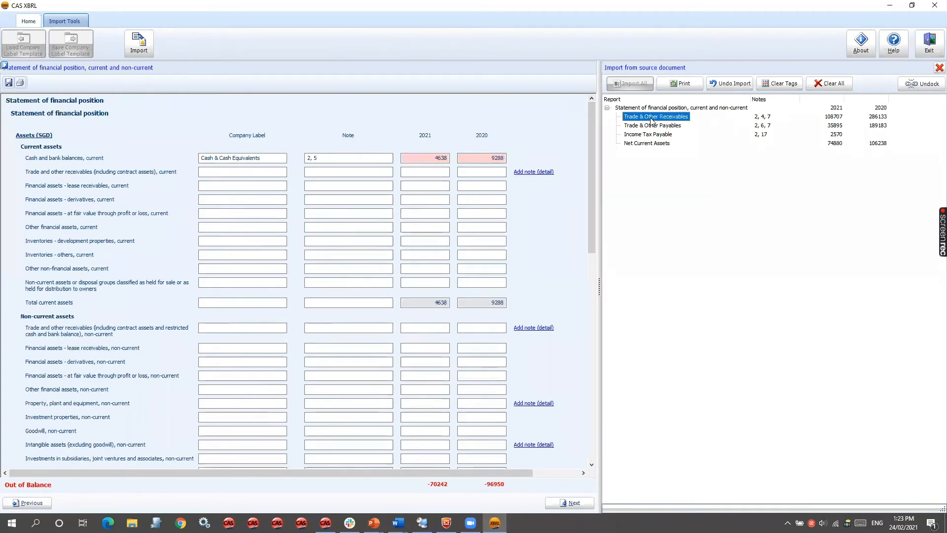
{"action": "left_click", "coordinate": [67, 174]}
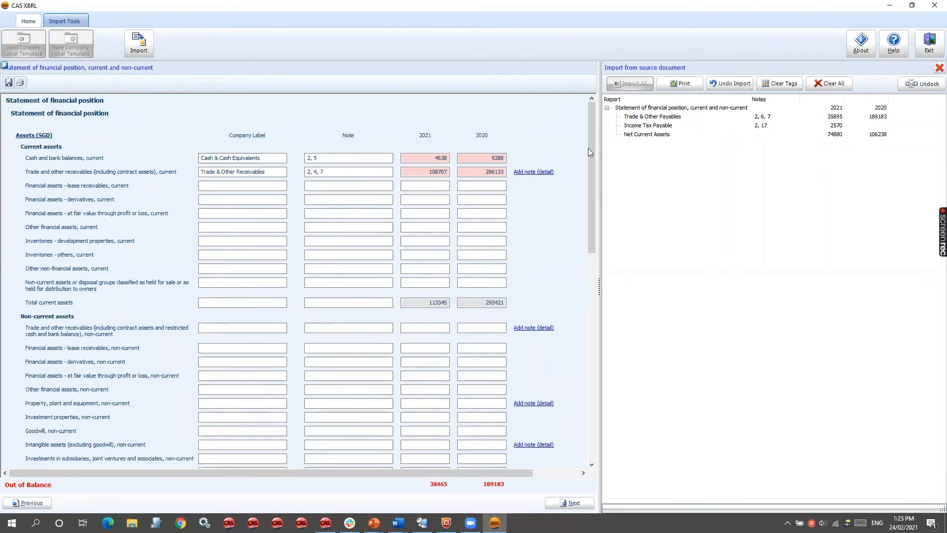
- Map Trade & Other Payables to current trade and other payables, and Income Tax Payable to current income tax liabilities
{"action": "left_click_drag", "start_coordinate": [588, 151], "coordinate": [587, 285]}
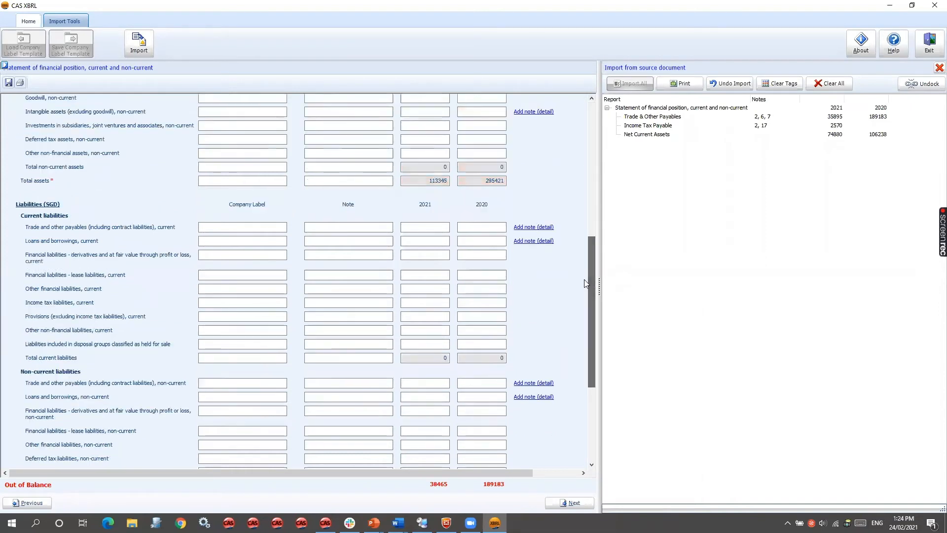
{"action": "left_click", "coordinate": [651, 116]}
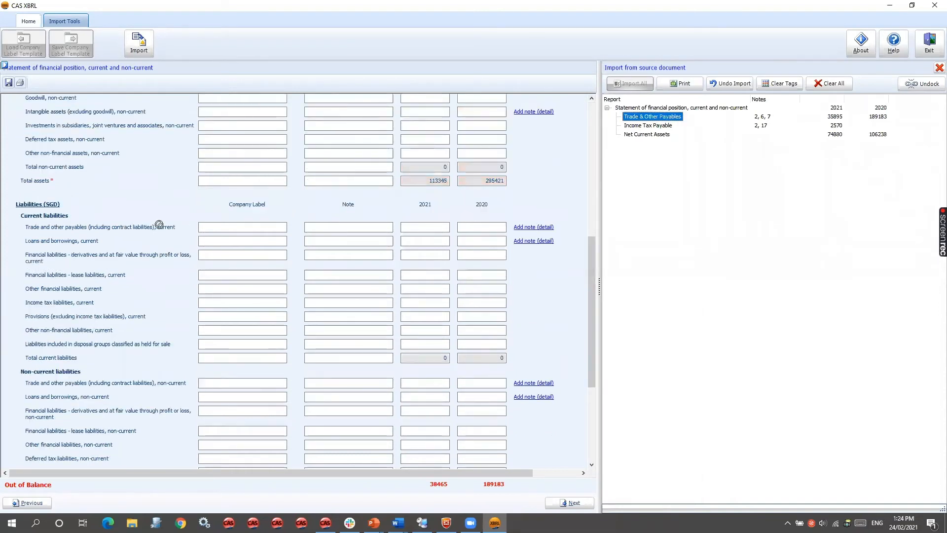
{"action": "left_click", "coordinate": [67, 228]}
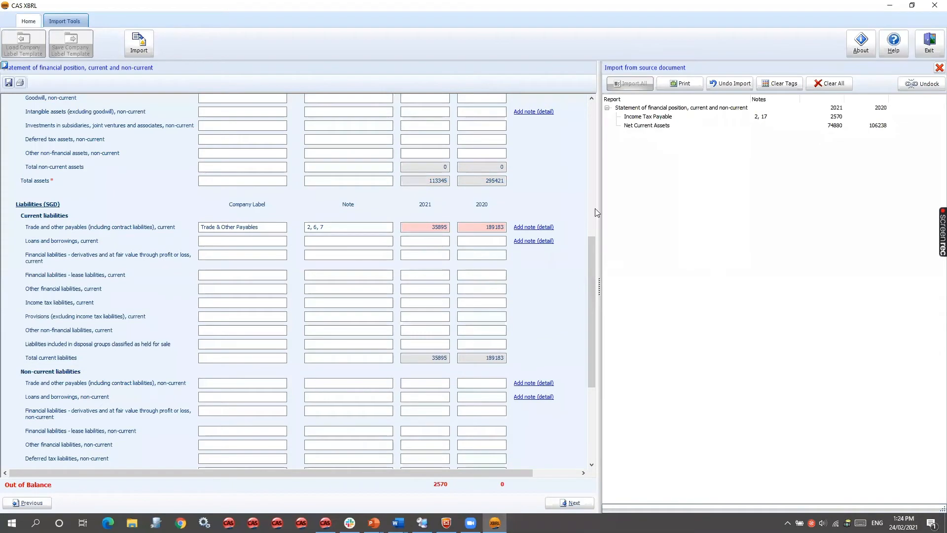
{"action": "left_click_drag", "start_coordinate": [589, 280], "coordinate": [592, 311]}
{"action": "left_click", "coordinate": [647, 116]}
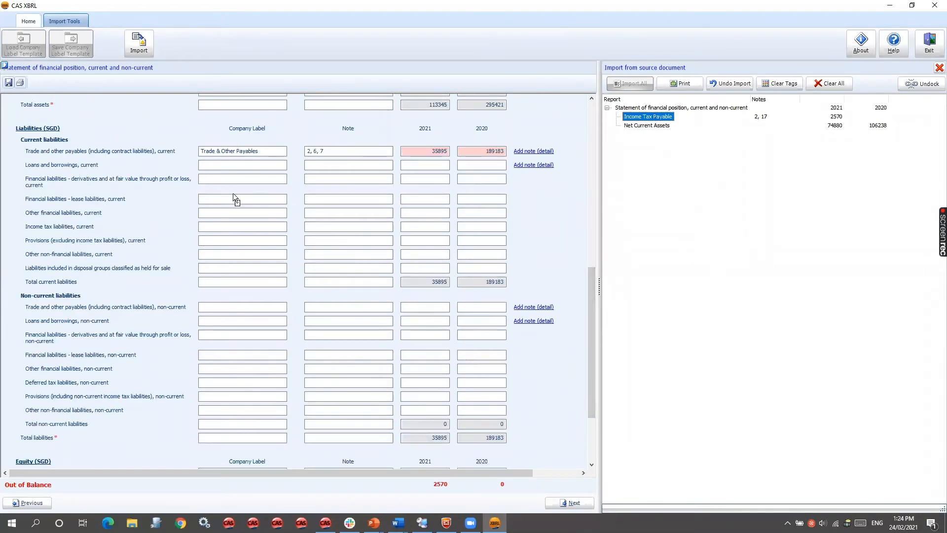
{"action": "left_click_drag", "start_coordinate": [114, 318], "coordinate": [61, 227]}
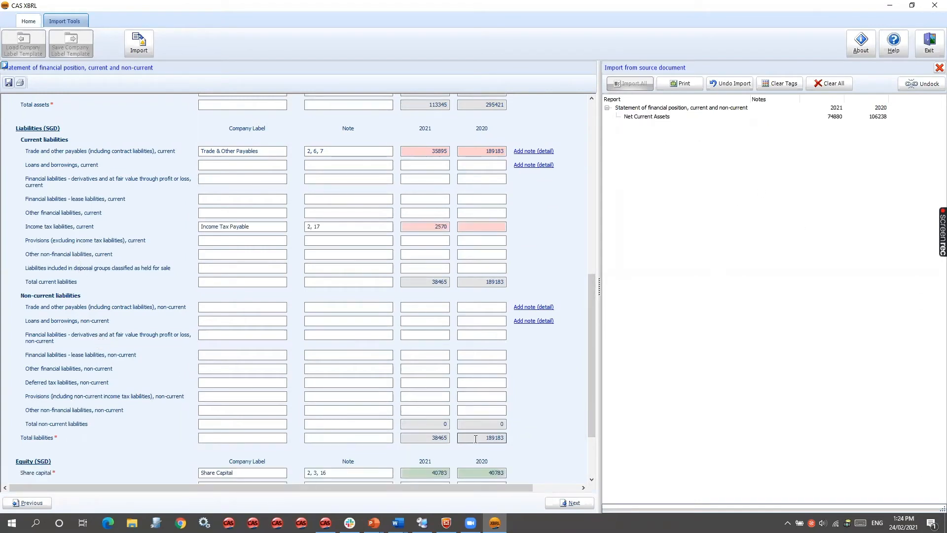
{"action": "scroll", "coordinate": [475, 439], "scroll_direction": "down", "scroll_amount": 1}
{"action": "scroll", "coordinate": [476, 439], "scroll_direction": "down", "scroll_amount": 1}
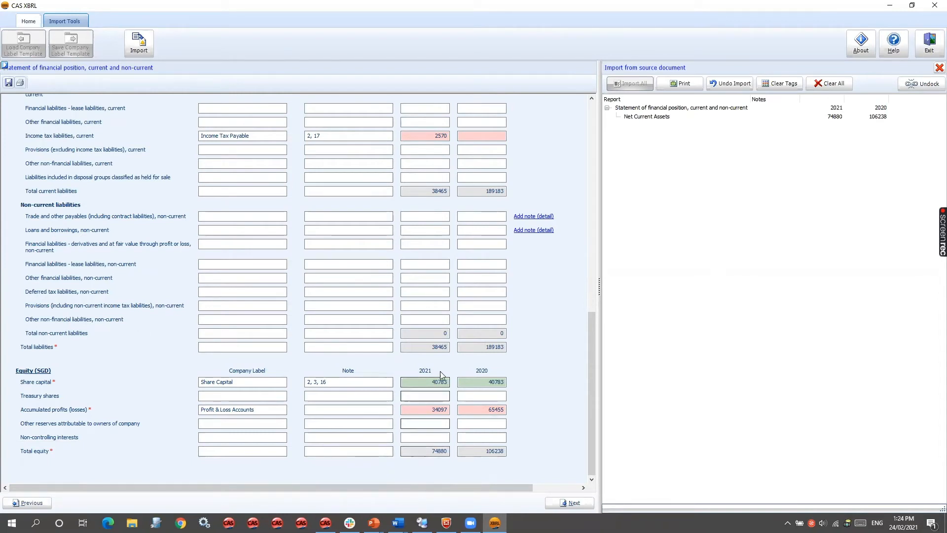
- Try assigning the 2021 Net Current Assets amount to non-current trade and other payables, and clear the entered amount
{"action": "scroll", "coordinate": [536, 317], "scroll_direction": "up", "scroll_amount": 3}
{"action": "scroll", "coordinate": [536, 317], "scroll_direction": "up", "scroll_amount": 6}
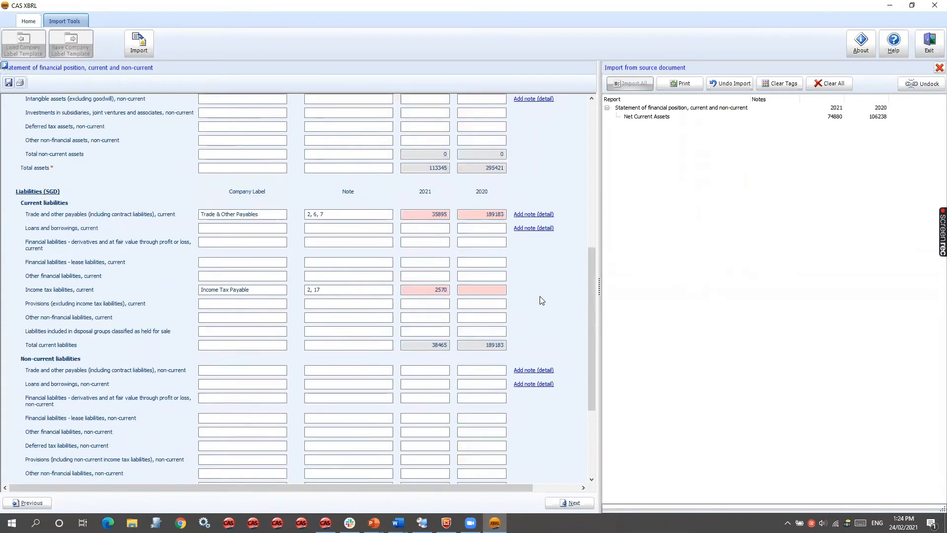
{"action": "left_click", "coordinate": [650, 119]}
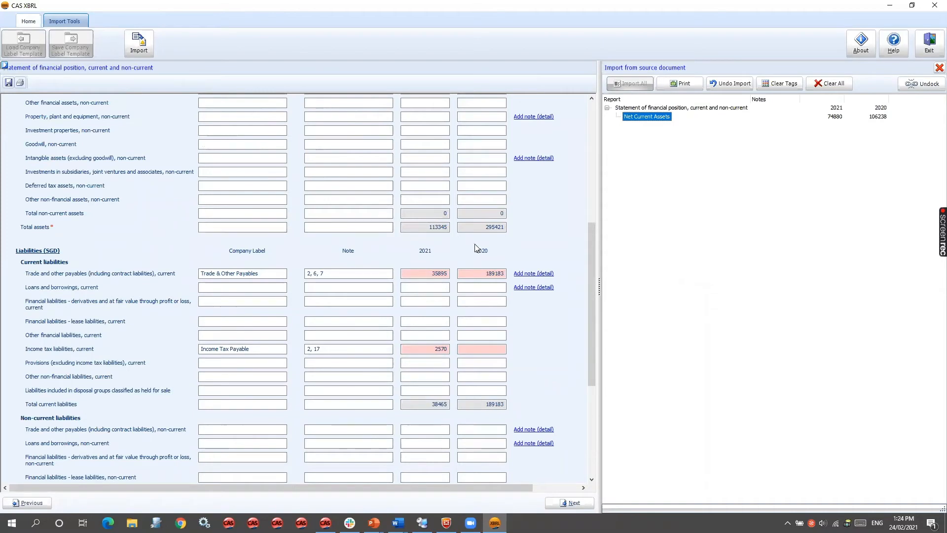
{"action": "scroll", "coordinate": [475, 248], "scroll_direction": "up", "scroll_amount": 8}
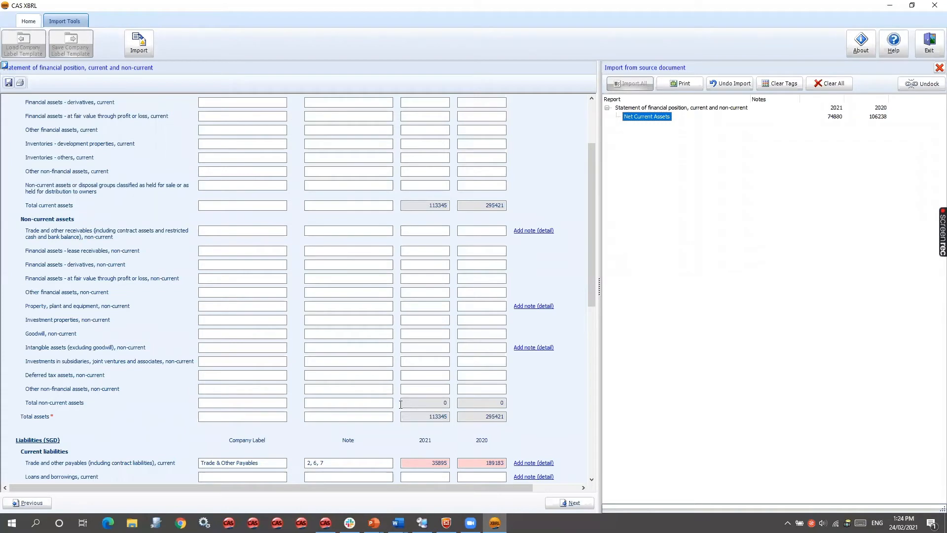
{"action": "left_click_drag", "start_coordinate": [587, 272], "coordinate": [586, 232]}
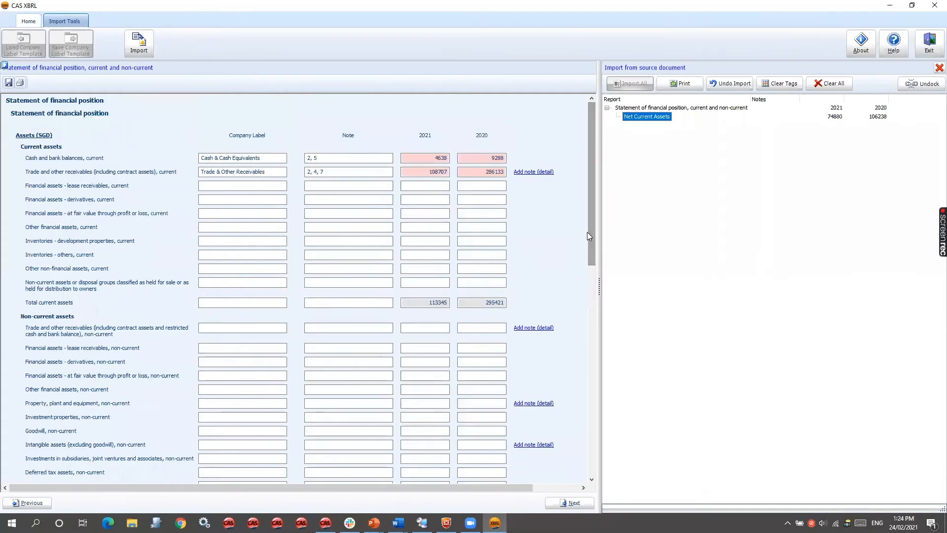
{"action": "left_click_drag", "start_coordinate": [587, 232], "coordinate": [590, 457]}
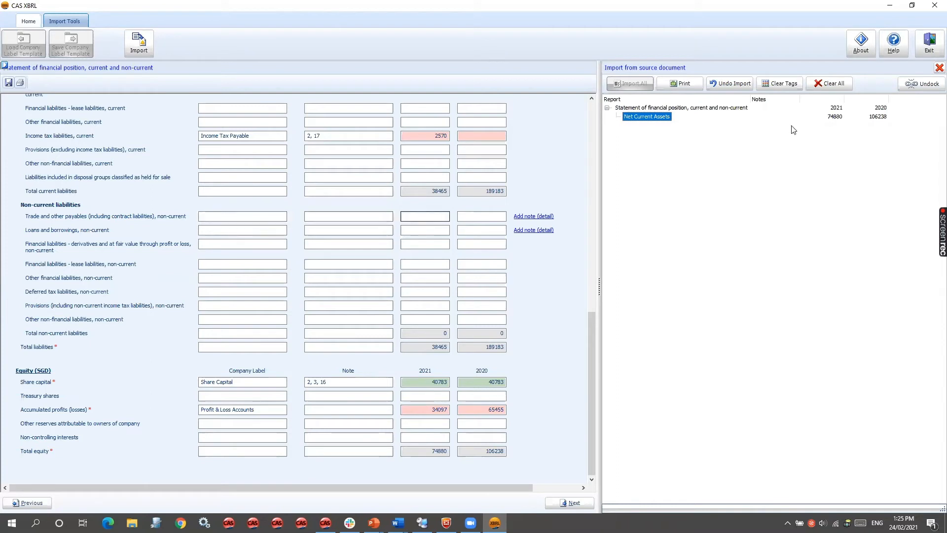
{"action": "left_click", "coordinate": [432, 217]}
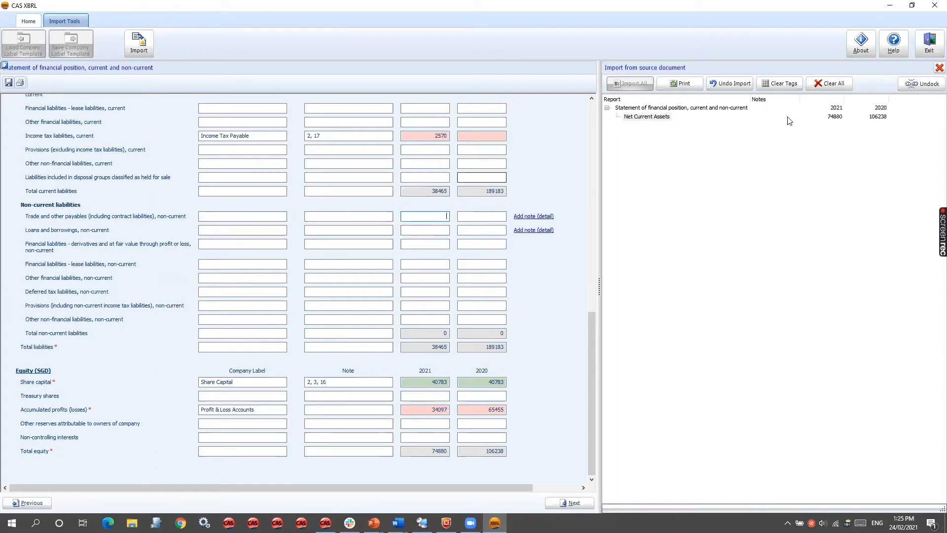
{"action": "mouse_move", "coordinate": [835, 116]}
{"action": "left_mouse_down"}
{"action": "mouse_move", "coordinate": [437, 218]}
{"action": "mouse_move", "coordinate": [453, 219]}
{"action": "left_mouse_up"}
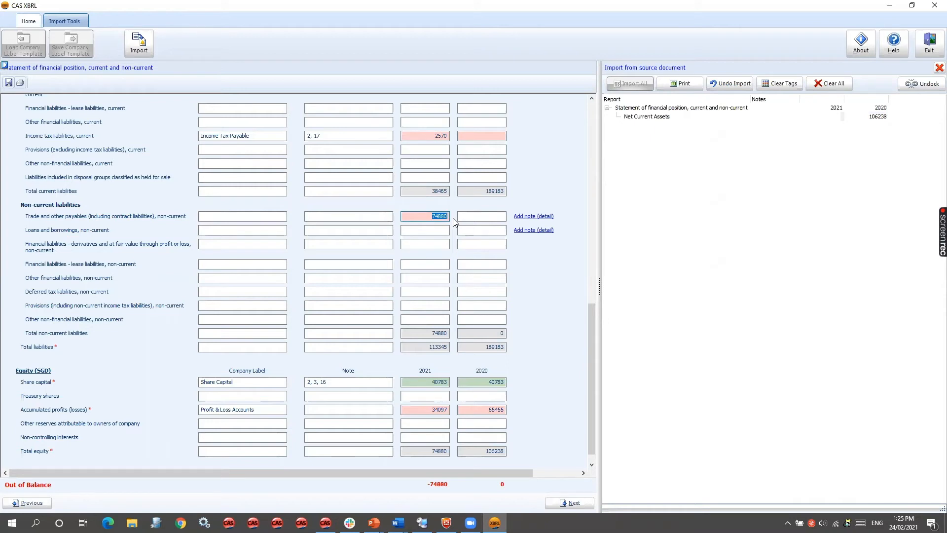
{"action": "left_click", "coordinate": [641, 117]}
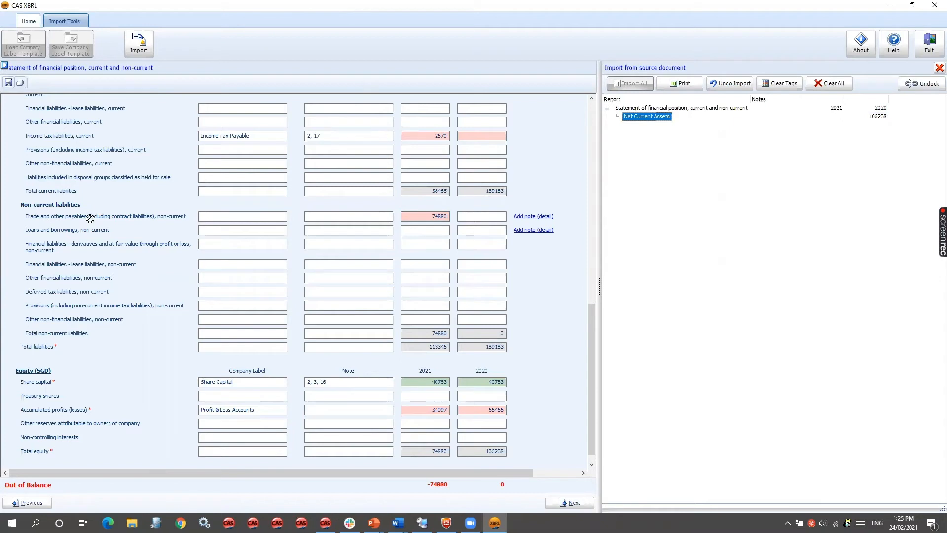
{"action": "left_click_drag", "start_coordinate": [647, 148], "coordinate": [425, 217]}
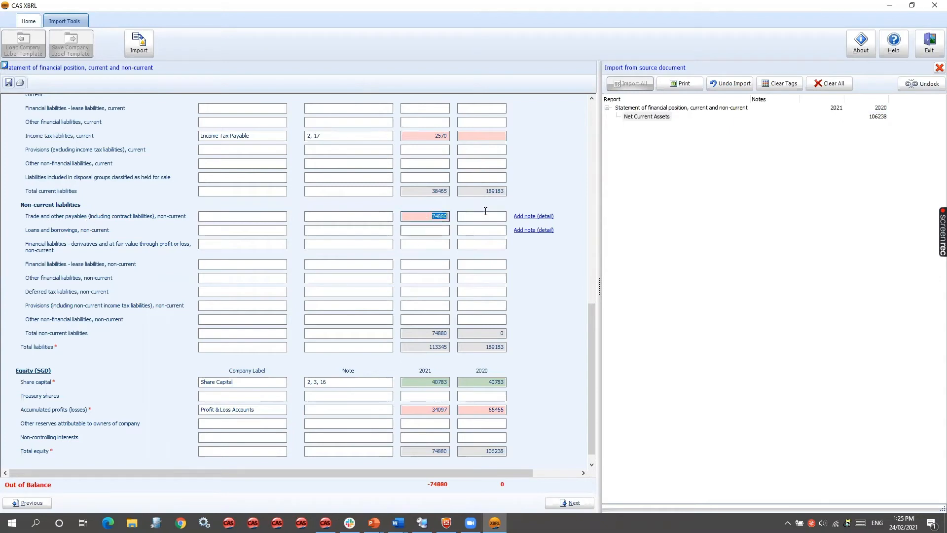
{"action": "key", "text": "Delete"}
{"action": "left_click", "coordinate": [486, 216]}
- Close the import tool for the statement of financial position, leaving the Net Current Assets item unmapped
{"action": "scroll", "coordinate": [474, 247], "scroll_direction": "up", "scroll_amount": 1}
{"action": "scroll", "coordinate": [472, 265], "scroll_direction": "up", "scroll_amount": 3}
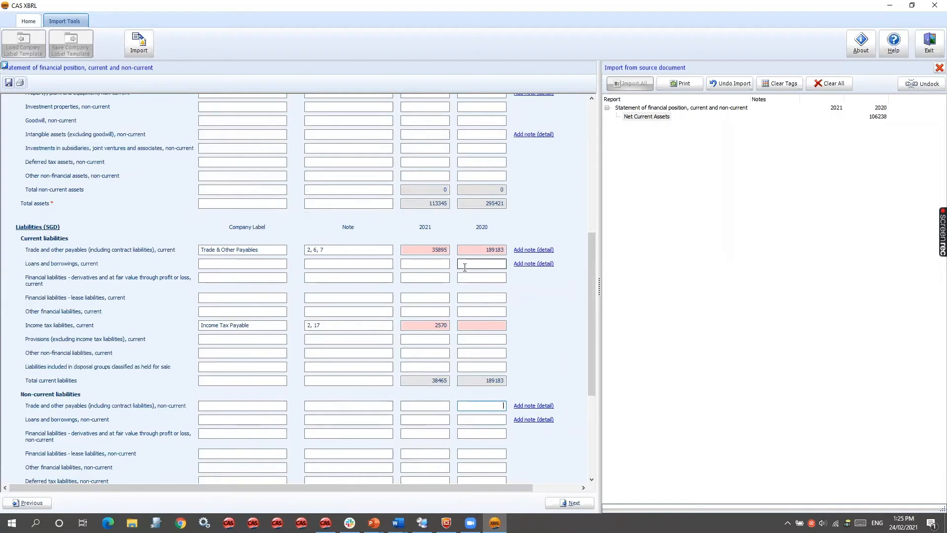
{"action": "scroll", "coordinate": [463, 271], "scroll_direction": "up", "scroll_amount": 4}
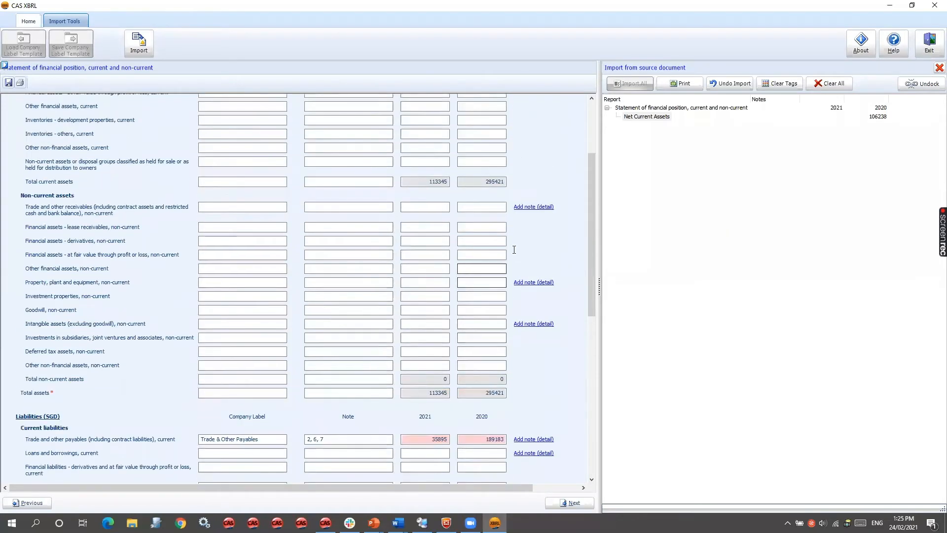
{"action": "left_click_drag", "start_coordinate": [592, 235], "coordinate": [592, 183]}
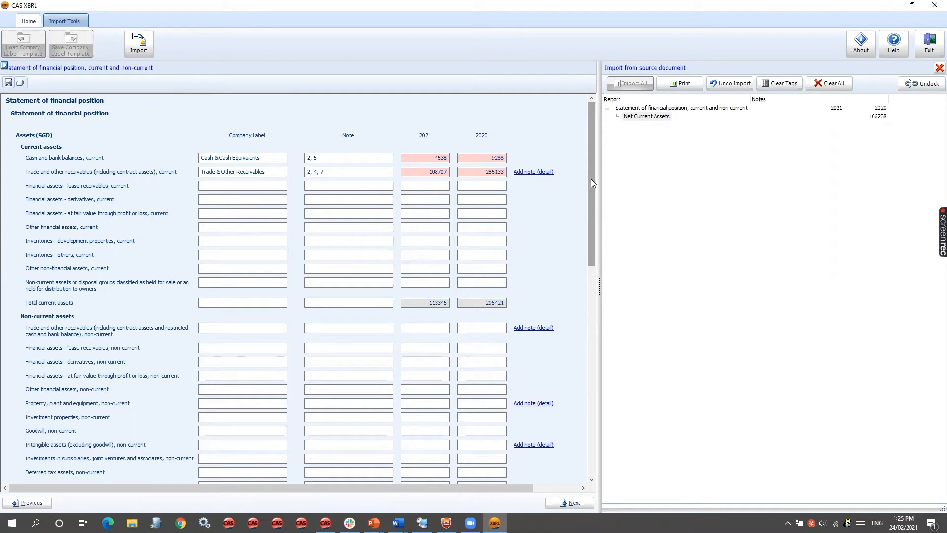
{"action": "left_click", "coordinate": [937, 68]}
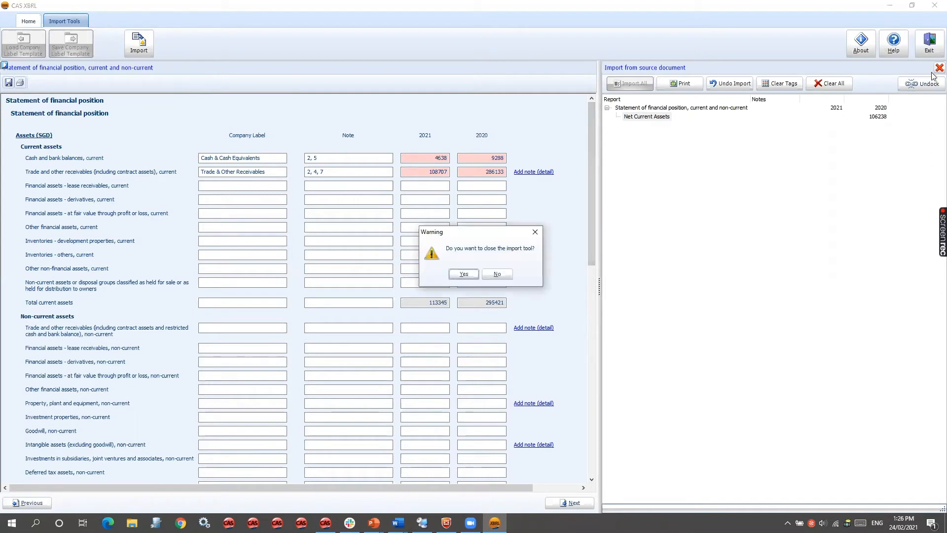
{"action": "left_click", "coordinate": [466, 274]}
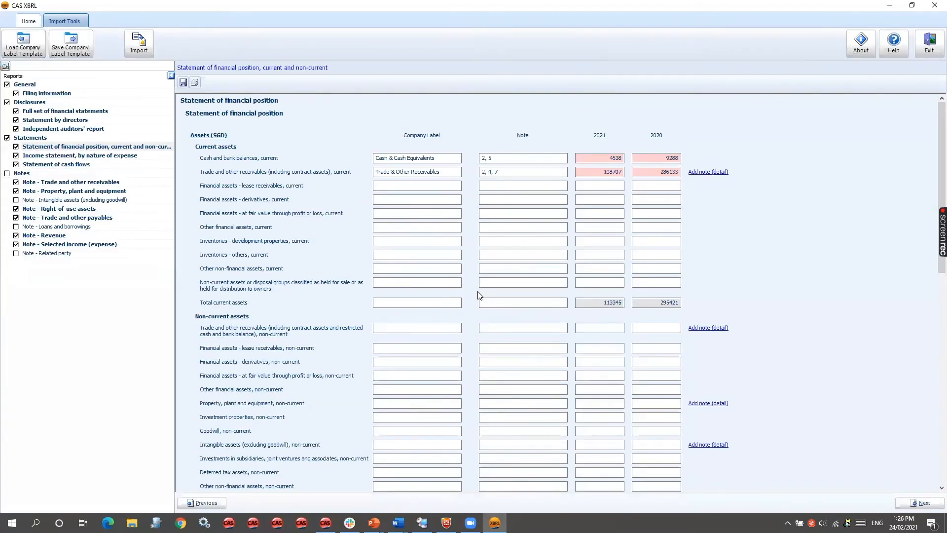
- Save the company labels as an import template named "SINGAPORE _PTE_LTD"
{"action": "left_click", "coordinate": [444, 158]}
{"action": "left_click", "coordinate": [445, 170]}
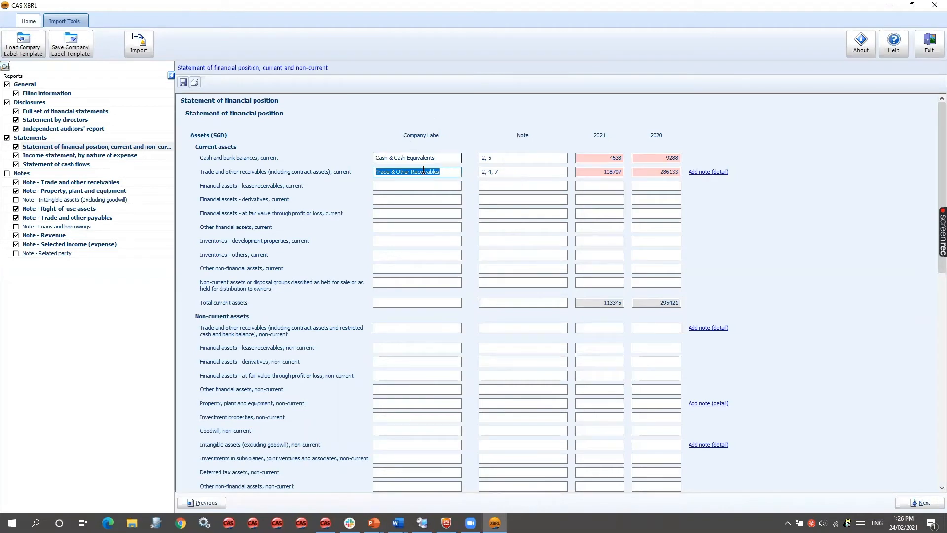
{"action": "left_click", "coordinate": [453, 158]}
{"action": "left_click", "coordinate": [455, 171]}
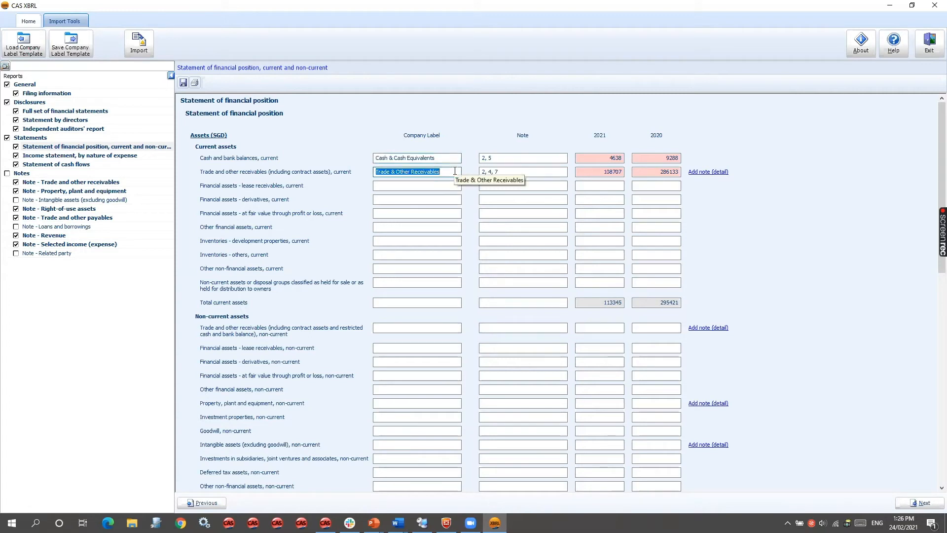
{"action": "left_click", "coordinate": [88, 53]}
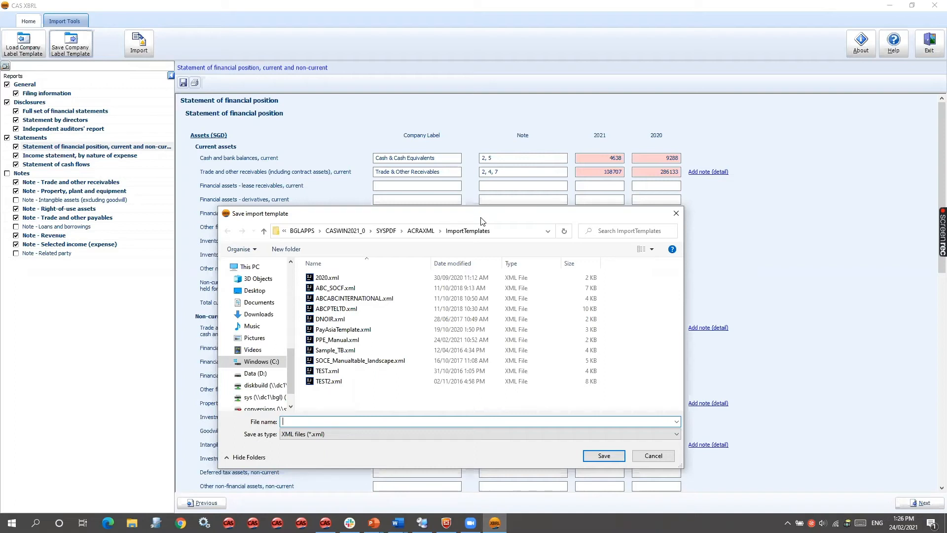
{"action": "type", "text": "SINGAPORE _PTE_P"}
{"action": "key", "text": "BackSpace"}
{"action": "type", "text": "LTD"}
{"action": "left_click", "coordinate": [604, 455]}
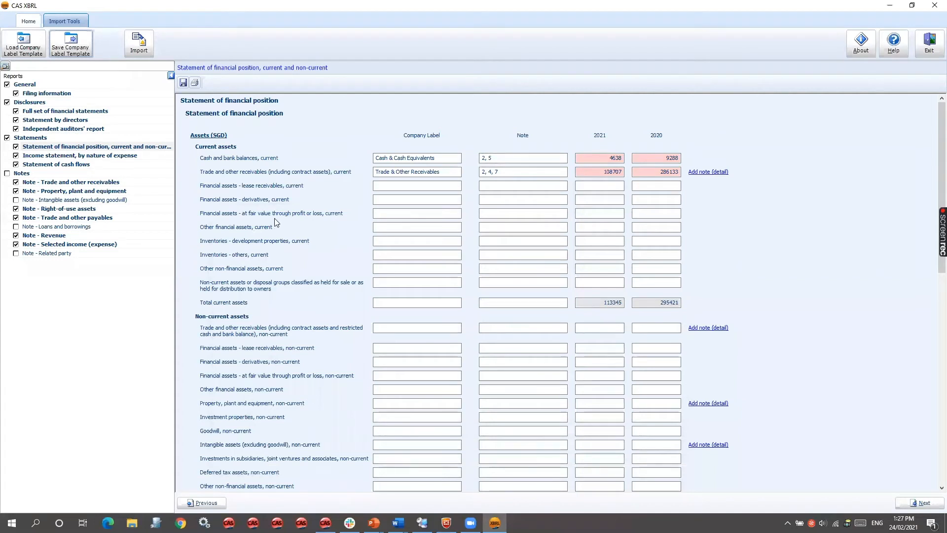
- Create a new XBRL financial report, discarding unsaved changes
{"action": "left_click", "coordinate": [35, 23]}
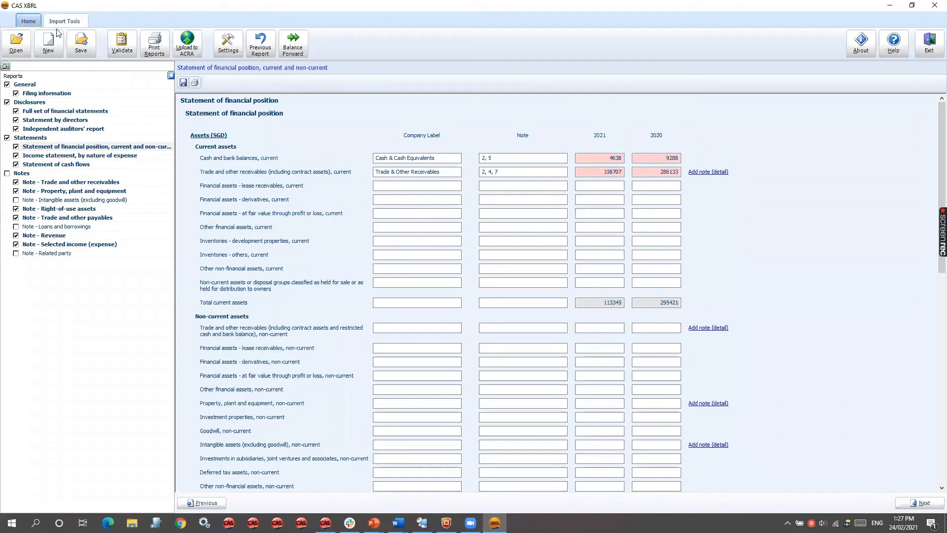
{"action": "left_click", "coordinate": [48, 44]}
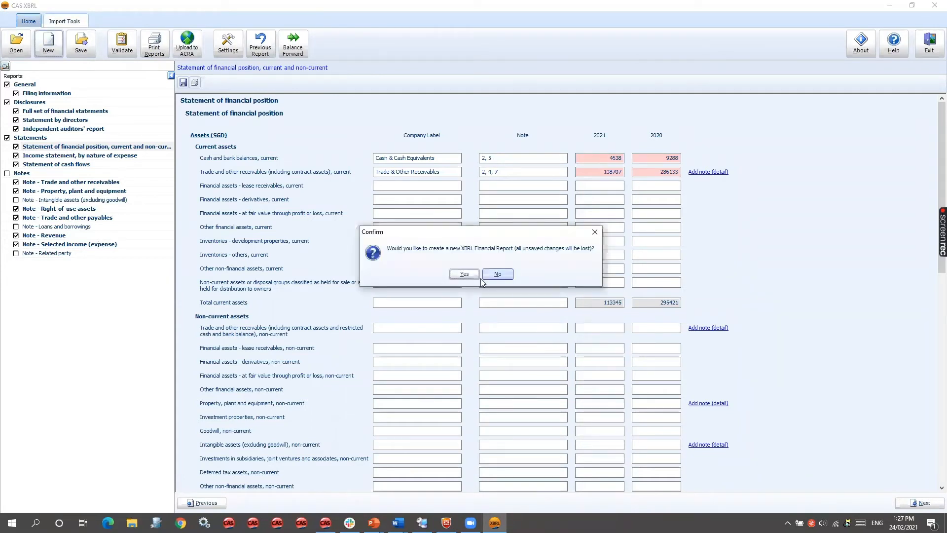
{"action": "left_click", "coordinate": [466, 274]}
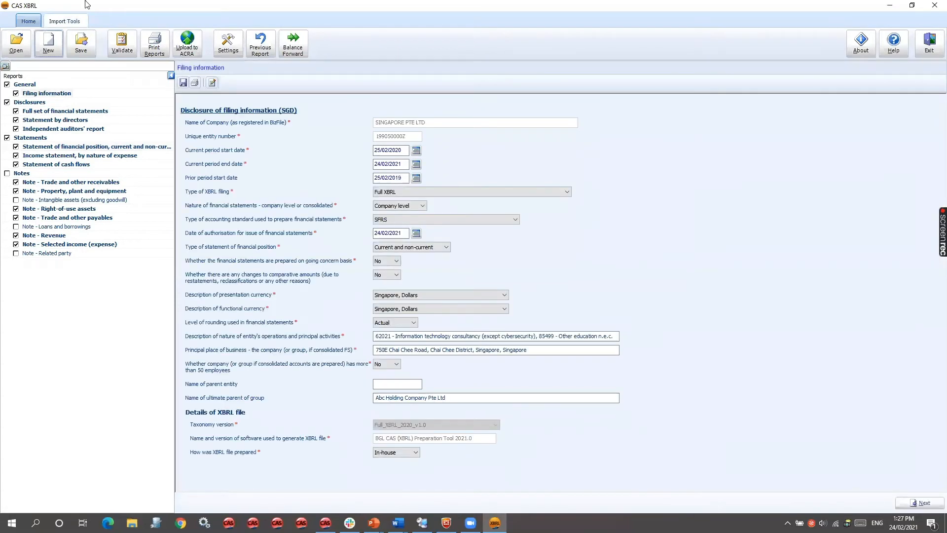
- Load the company label template SINGAPORE _PTE_LTD.xml and check its labels in the statement of financial position
{"action": "left_click", "coordinate": [73, 23]}
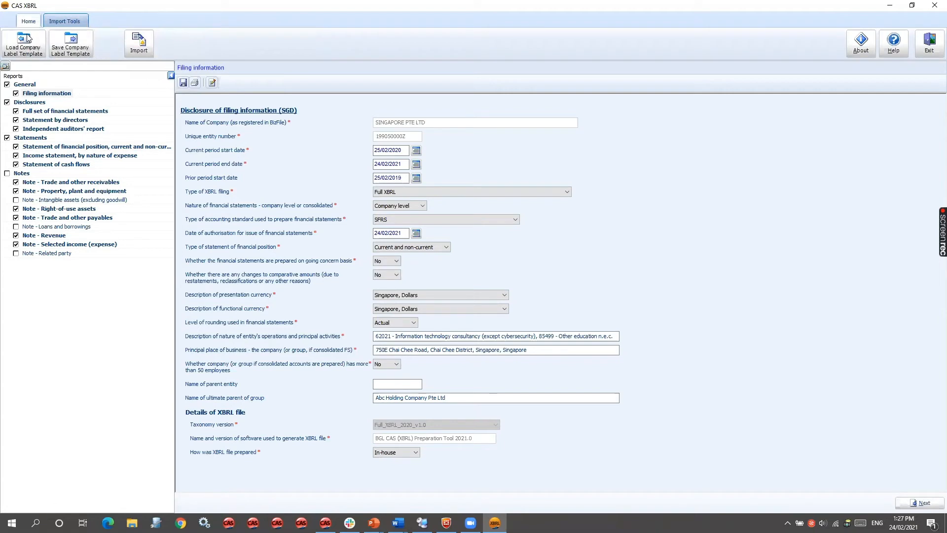
{"action": "left_click", "coordinate": [17, 55]}
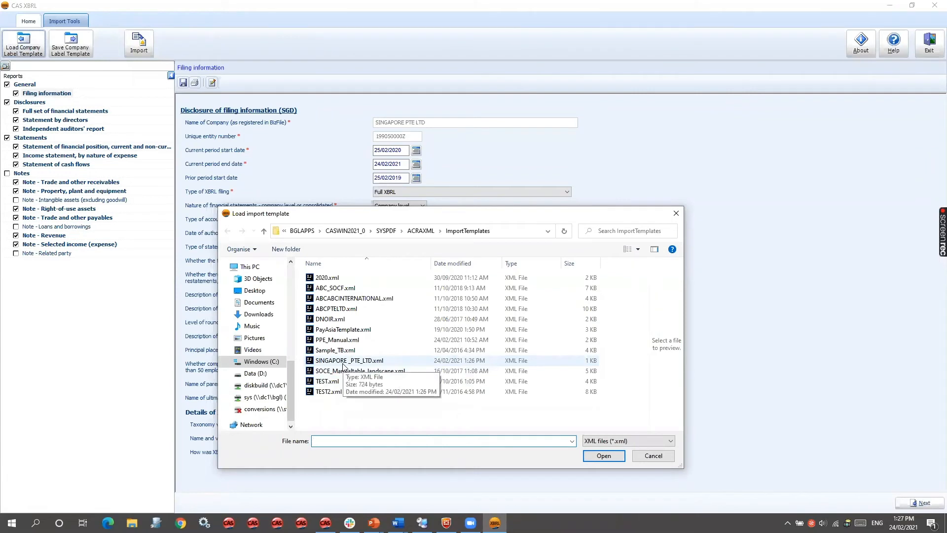
{"action": "double_click", "coordinate": [345, 360]}
{"action": "left_click", "coordinate": [464, 274]}
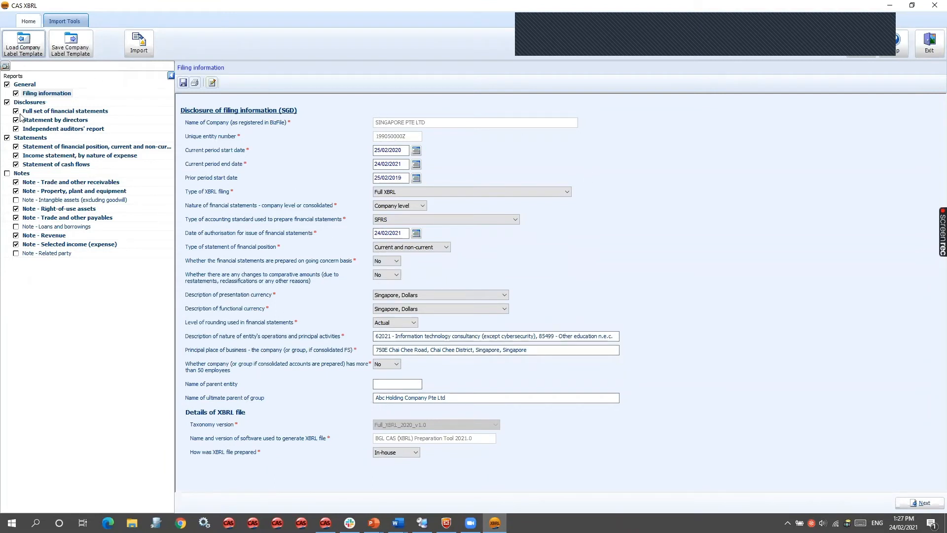
{"action": "left_click", "coordinate": [27, 147]}
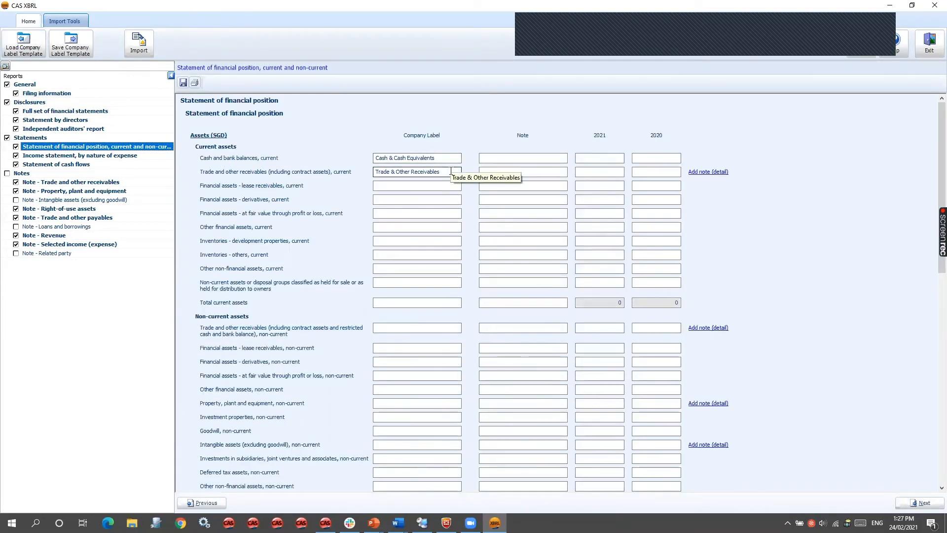
{"action": "scroll", "coordinate": [465, 449], "scroll_direction": "down", "scroll_amount": 3}
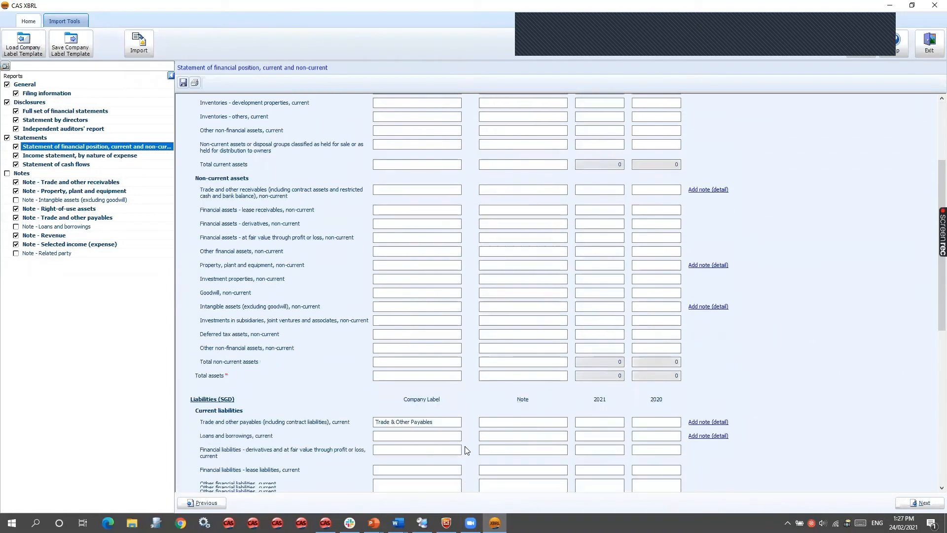
{"action": "scroll", "coordinate": [465, 450], "scroll_direction": "down", "scroll_amount": 6}
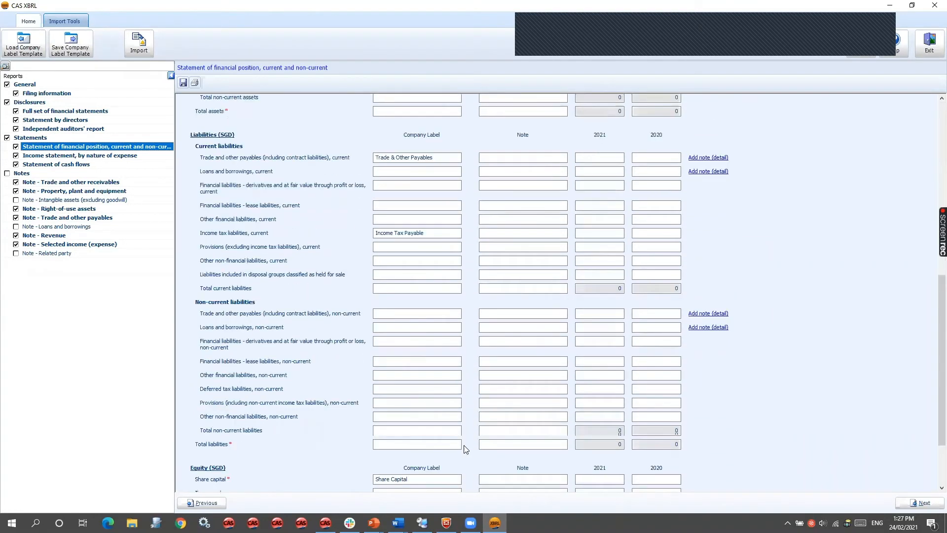
{"action": "scroll", "coordinate": [465, 449], "scroll_direction": "down", "scroll_amount": 3}
- Paste the copied source table into the import tool and import all matched items into the statement of financial position
{"action": "left_click", "coordinate": [139, 43]}
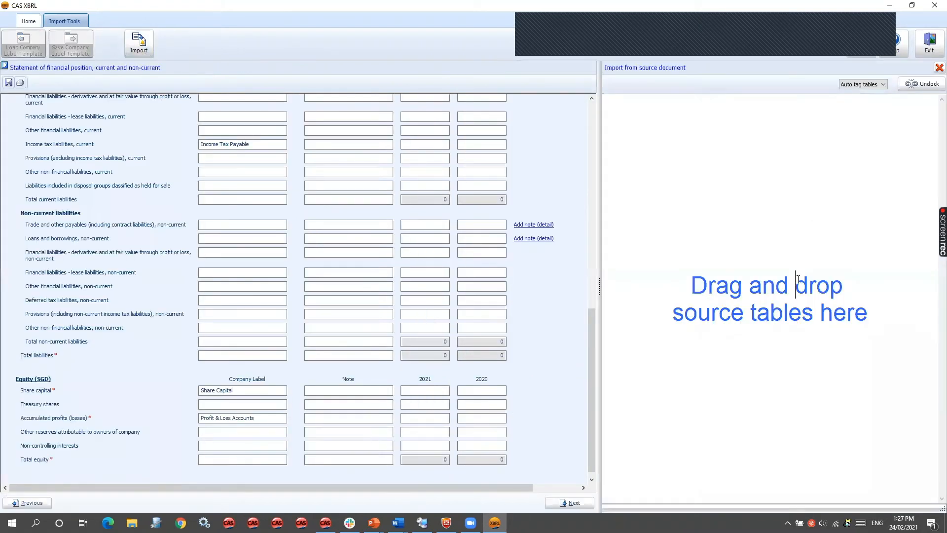
{"action": "key", "text": "ctrl+v"}
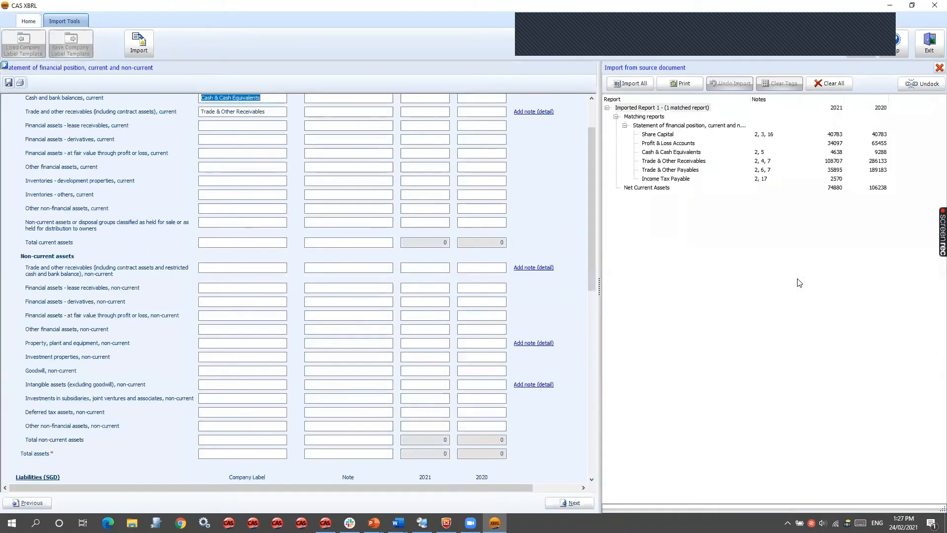
{"action": "scroll", "coordinate": [469, 288], "scroll_direction": "up", "scroll_amount": 3}
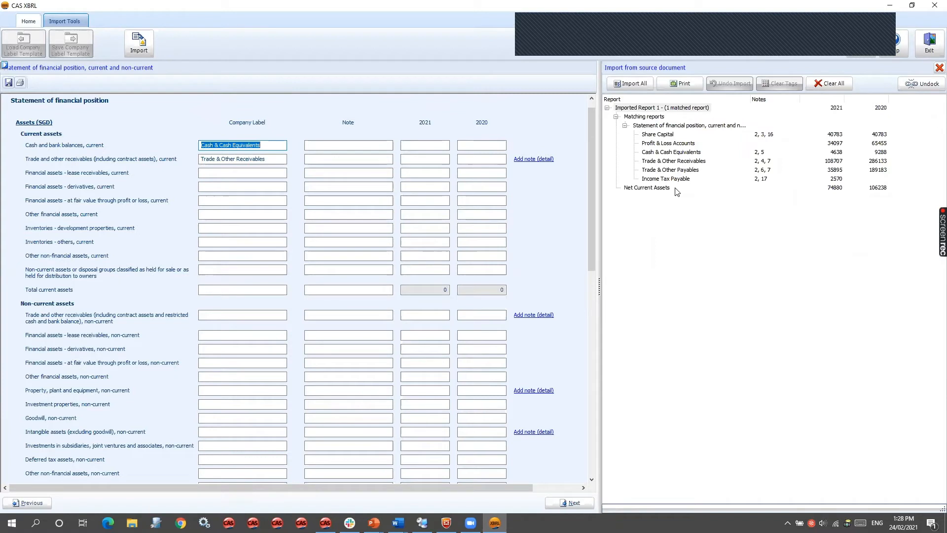
{"action": "left_click", "coordinate": [643, 87]}
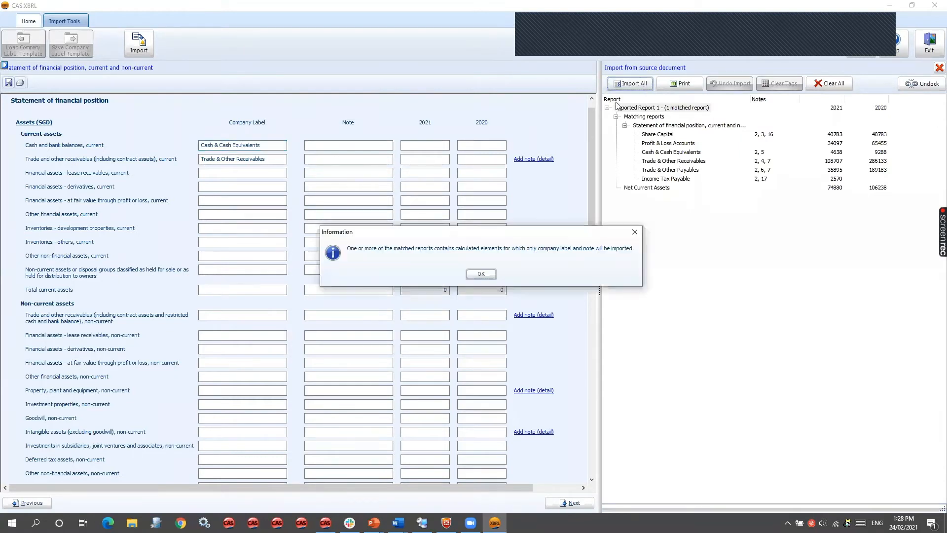
{"action": "left_click", "coordinate": [481, 271]}
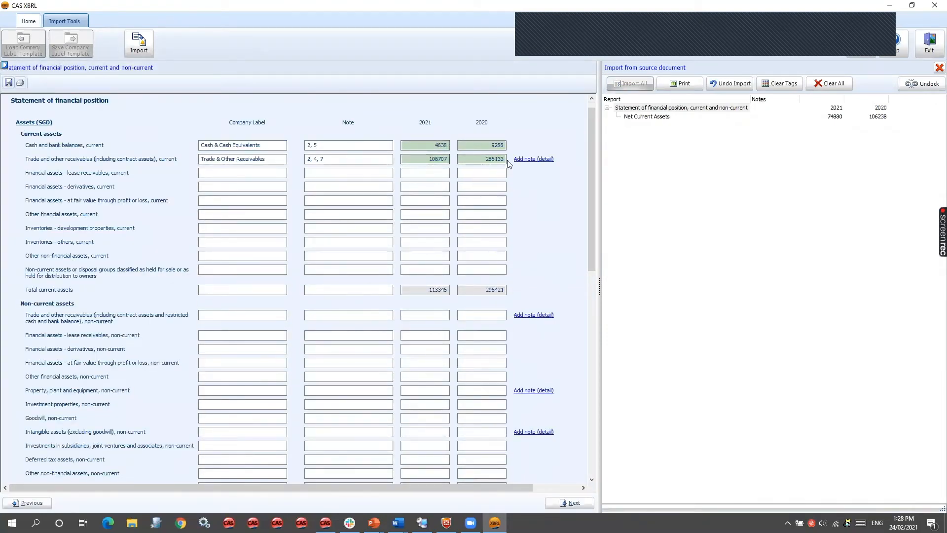
{"action": "left_click_drag", "start_coordinate": [590, 165], "coordinate": [590, 386]}
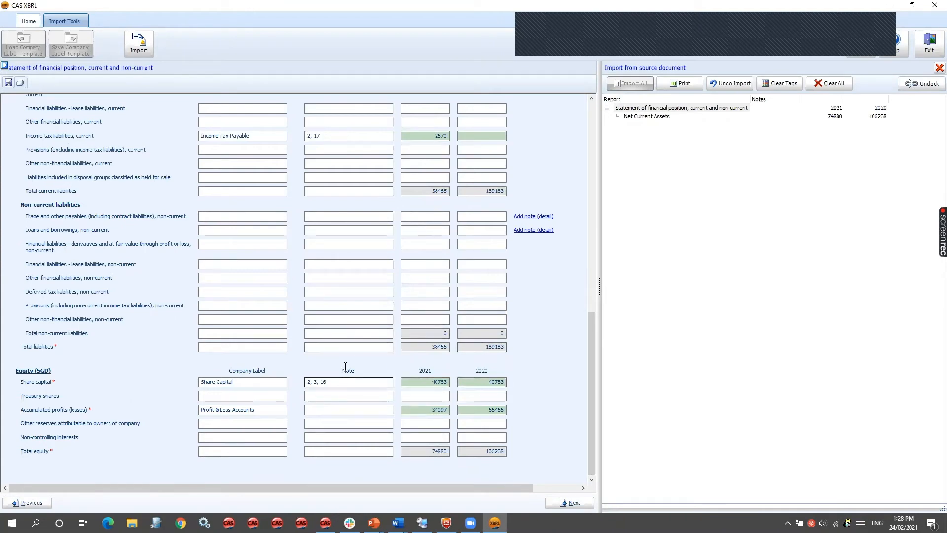
{"action": "scroll", "coordinate": [337, 381], "scroll_direction": "up", "scroll_amount": 5}
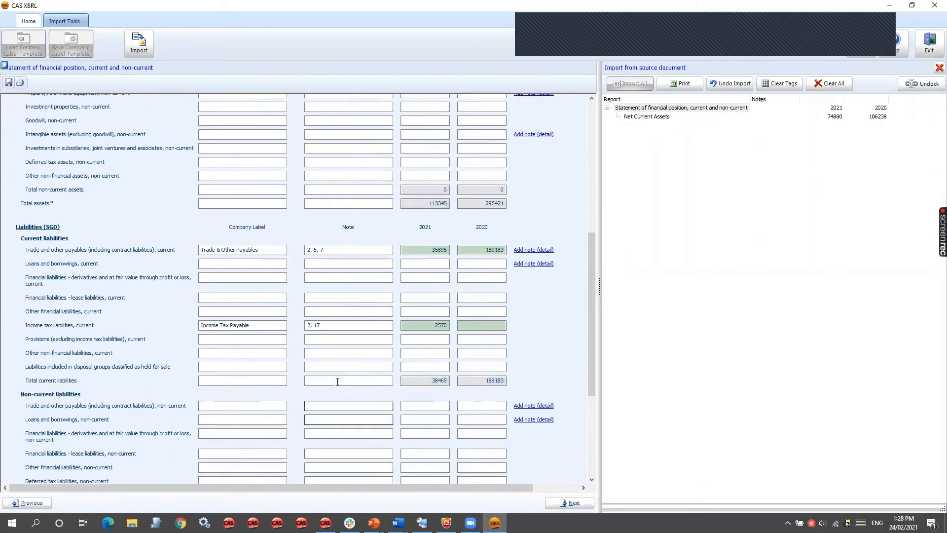
{"action": "scroll", "coordinate": [338, 384], "scroll_direction": "up", "scroll_amount": 3}
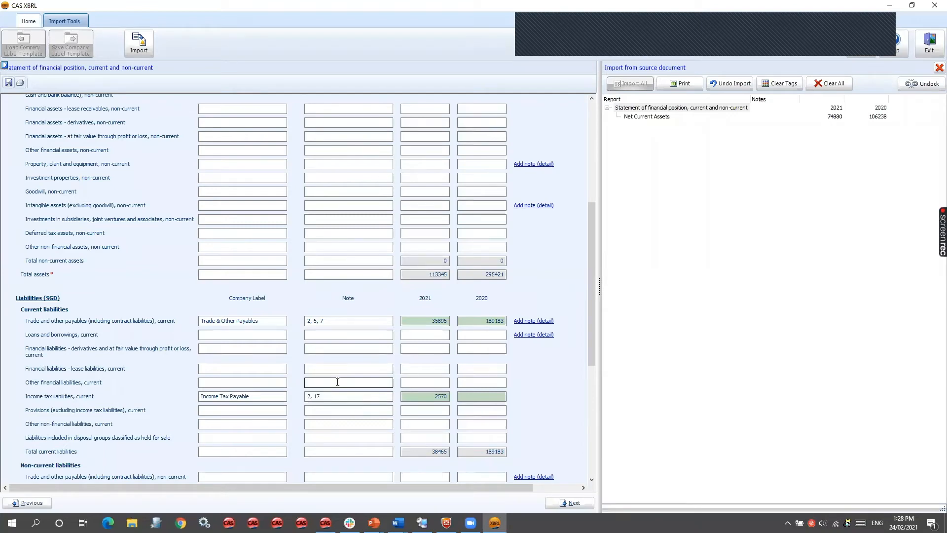
- Review the imported values in the statement of financial position, and close the import tool
{"action": "left_click_drag", "start_coordinate": [595, 297], "coordinate": [591, 187]}
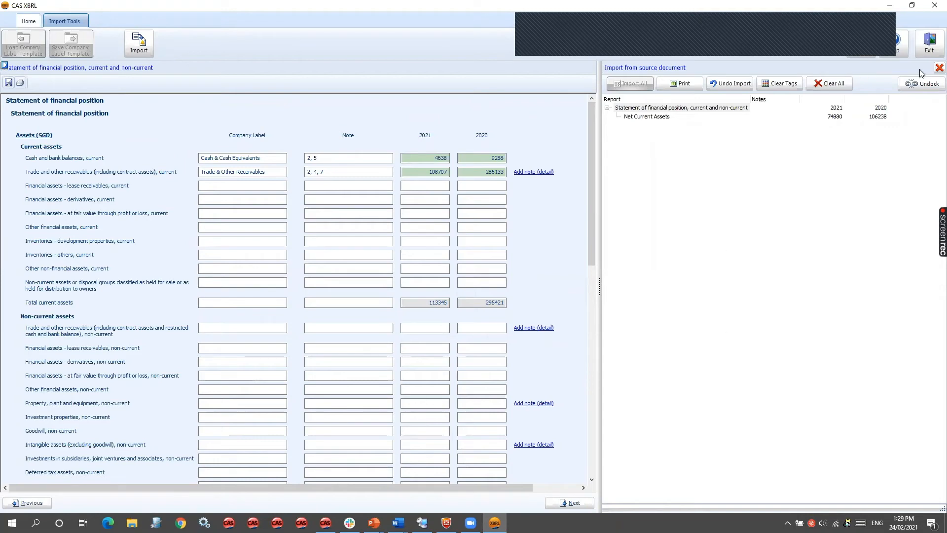
{"action": "left_click", "coordinate": [938, 68]}
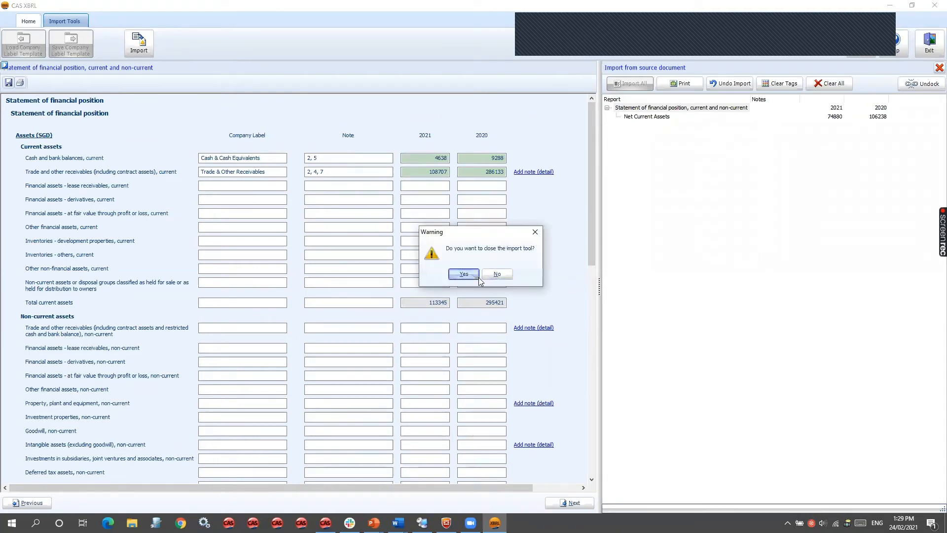
{"action": "left_click", "coordinate": [452, 273]}
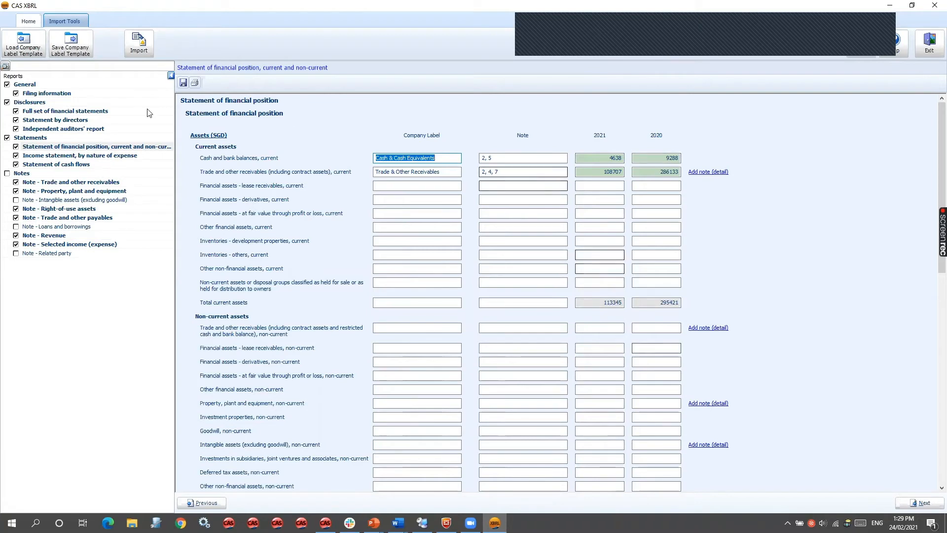
- Set the nature of financial statements to Consolidated in the filing information, and check the columns in the statement of financial position
{"action": "left_click", "coordinate": [53, 95]}
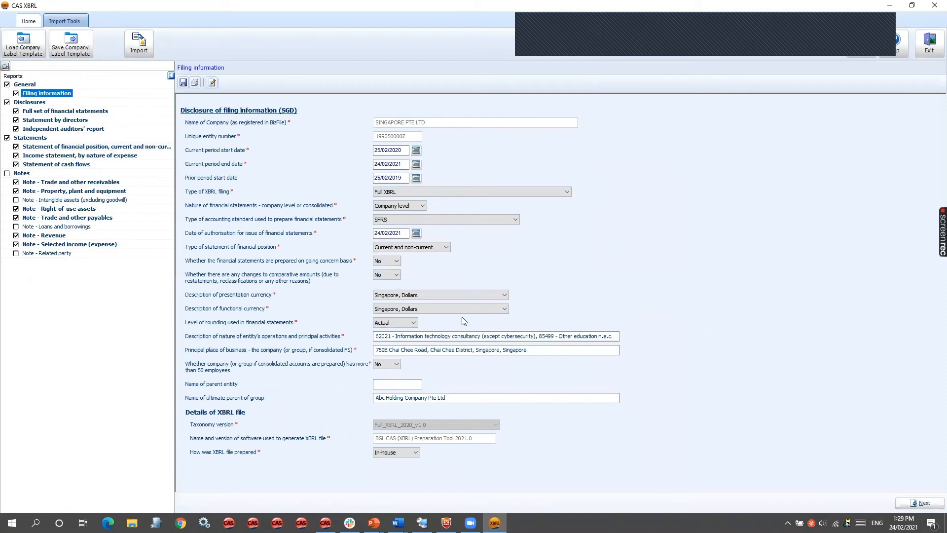
{"action": "left_click", "coordinate": [401, 206]}
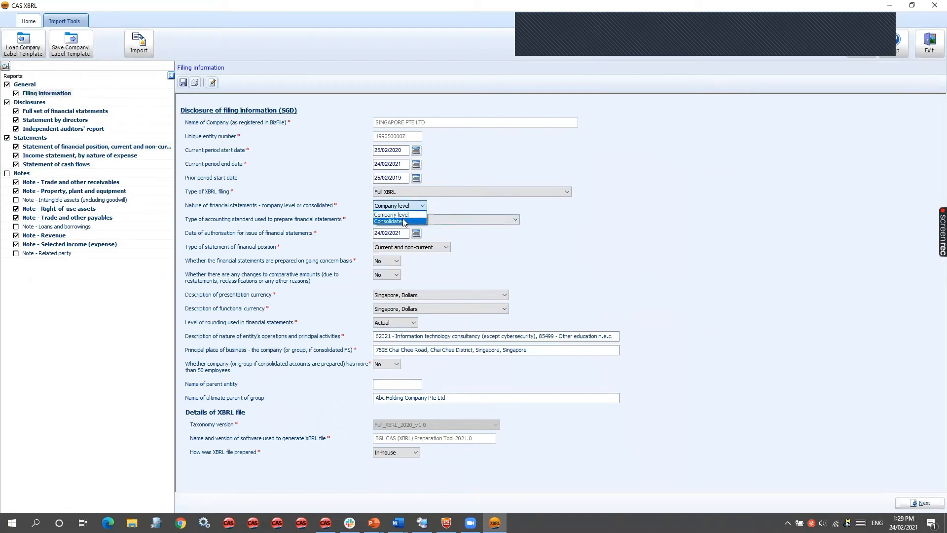
{"action": "left_click", "coordinate": [403, 219]}
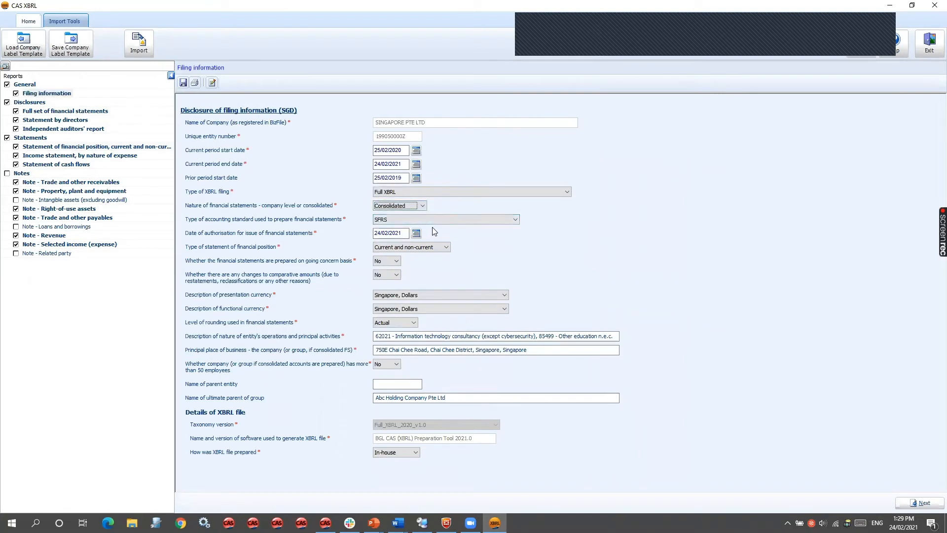
{"action": "key", "text": "Return"}
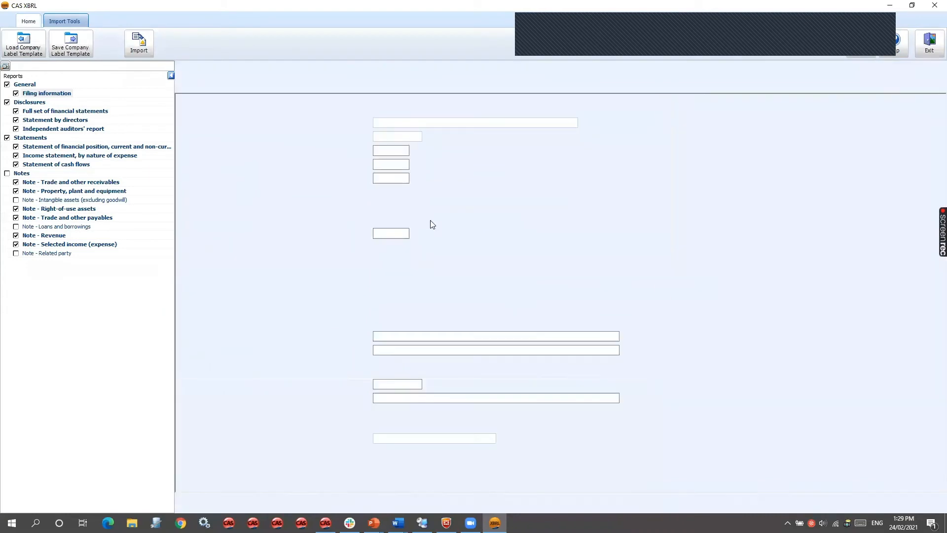
{"action": "left_click", "coordinate": [58, 146]}
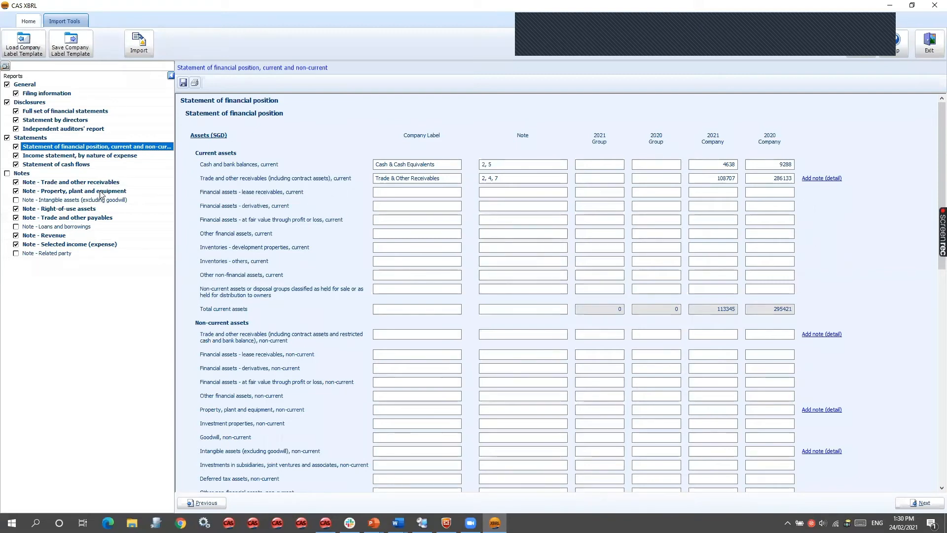
- Hide the machinery, computer and office equipment, communication and network, leasehold improvements and construction in progress columns in the property, plant and equipment note
{"action": "left_click", "coordinate": [100, 191]}
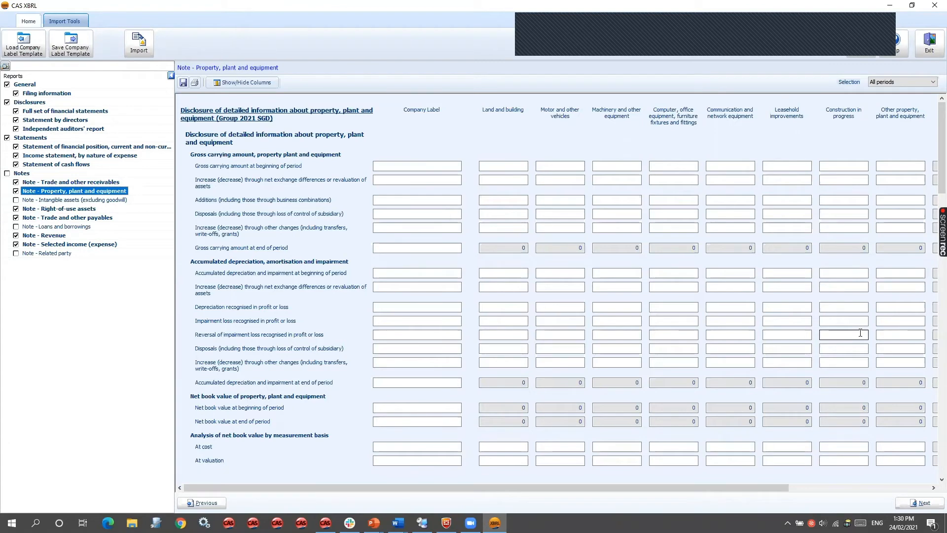
{"action": "left_click", "coordinate": [243, 82]}
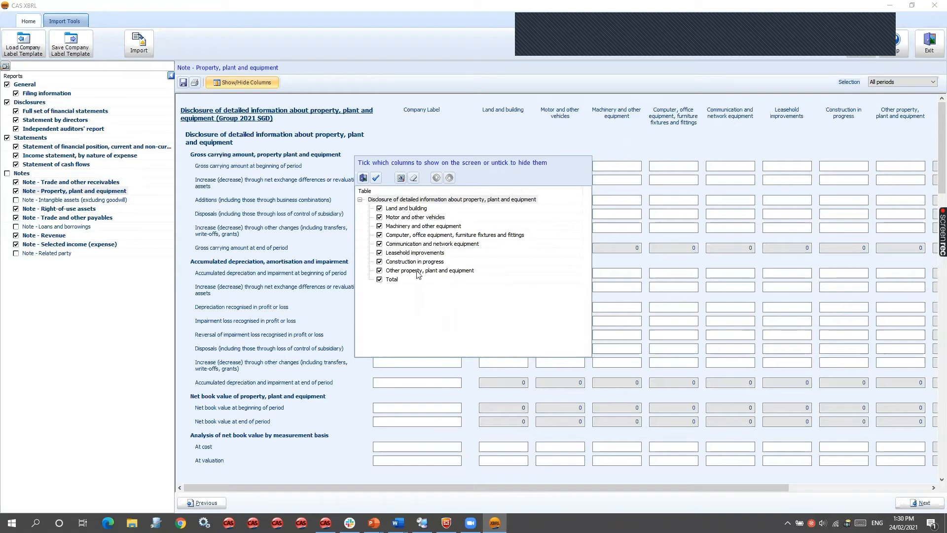
{"action": "left_click", "coordinate": [413, 226]}
{"action": "left_click", "coordinate": [411, 234]}
{"action": "left_click", "coordinate": [409, 244]}
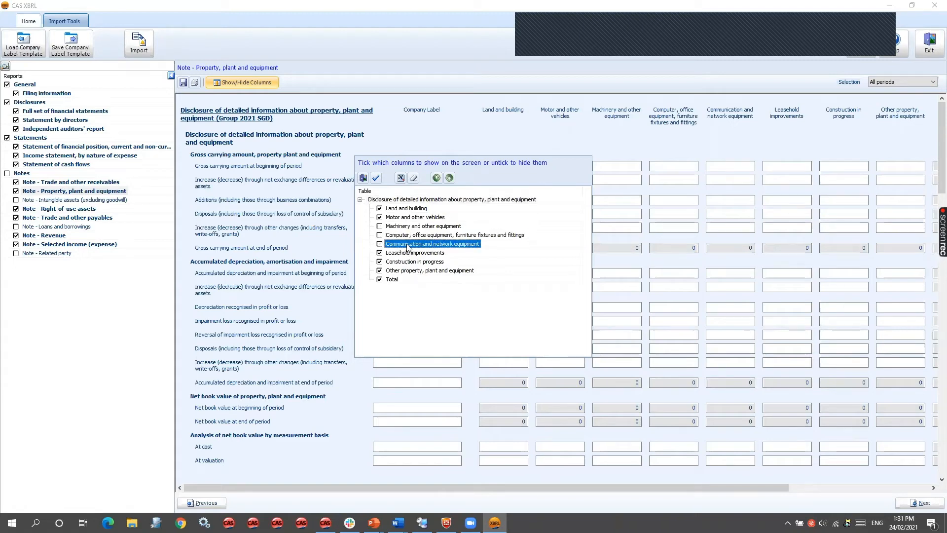
{"action": "left_click", "coordinate": [407, 253]}
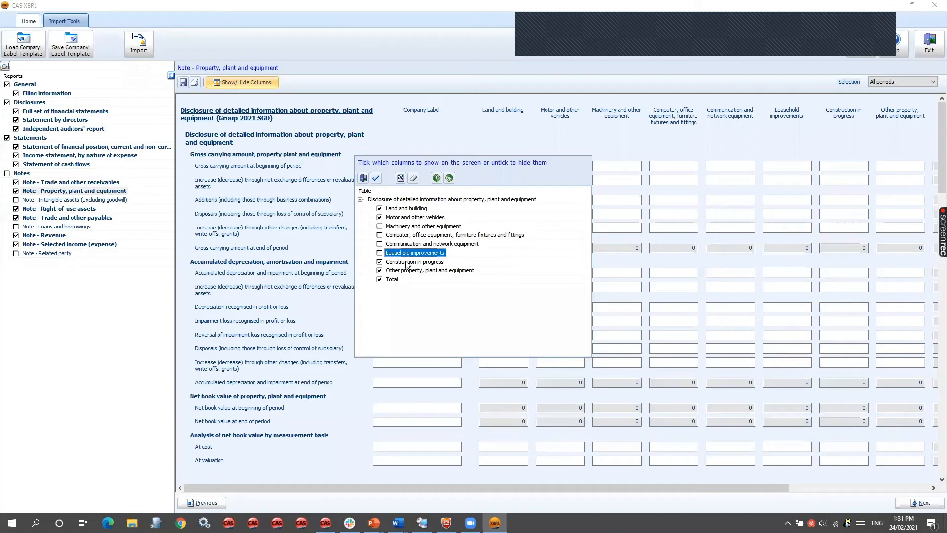
{"action": "left_click", "coordinate": [404, 262]}
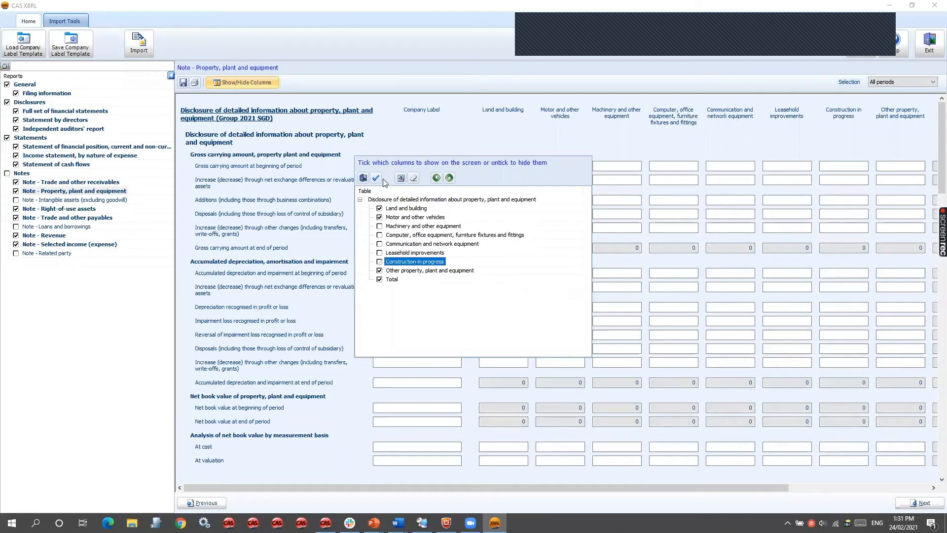
{"action": "left_click", "coordinate": [376, 178]}
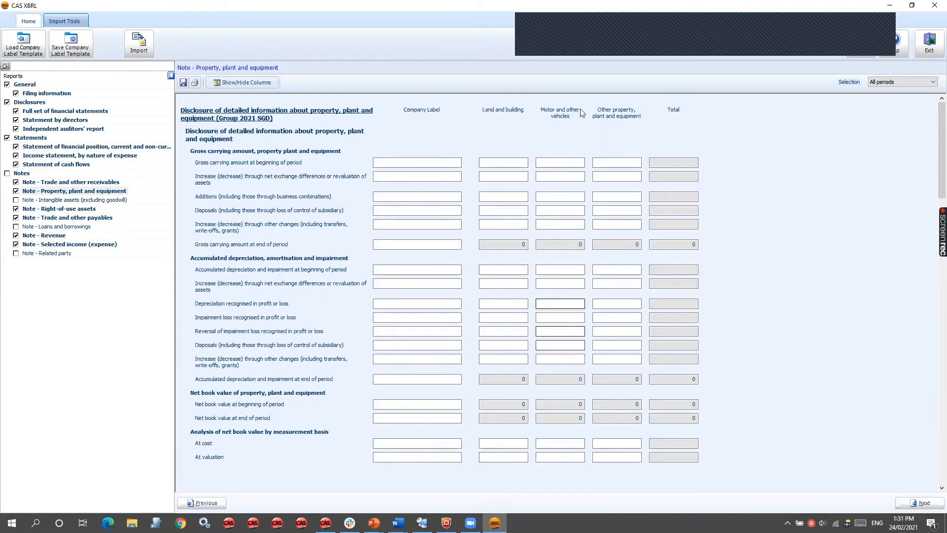
- Try moving the Motor and other vehicles column ahead of Land and building, and restore the original column order
{"action": "left_click", "coordinate": [231, 85]}
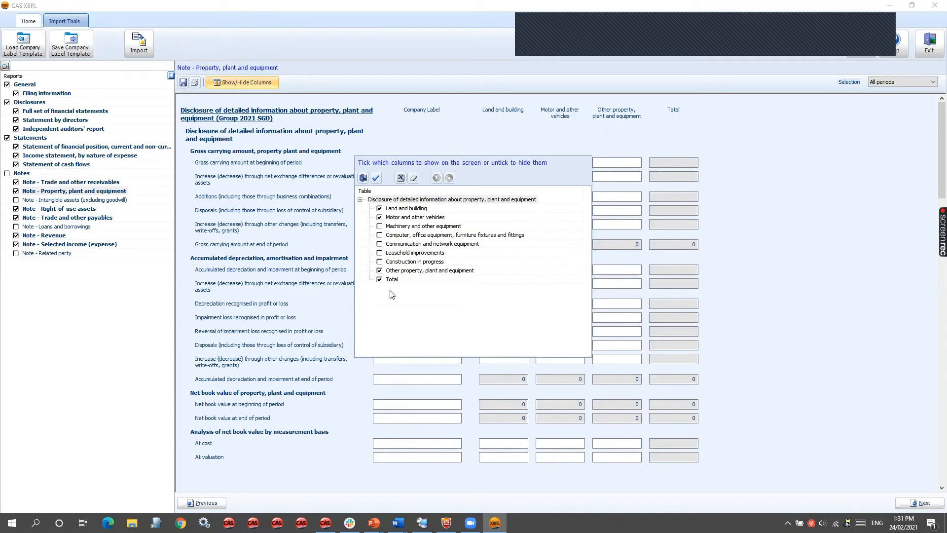
{"action": "left_click", "coordinate": [393, 244]}
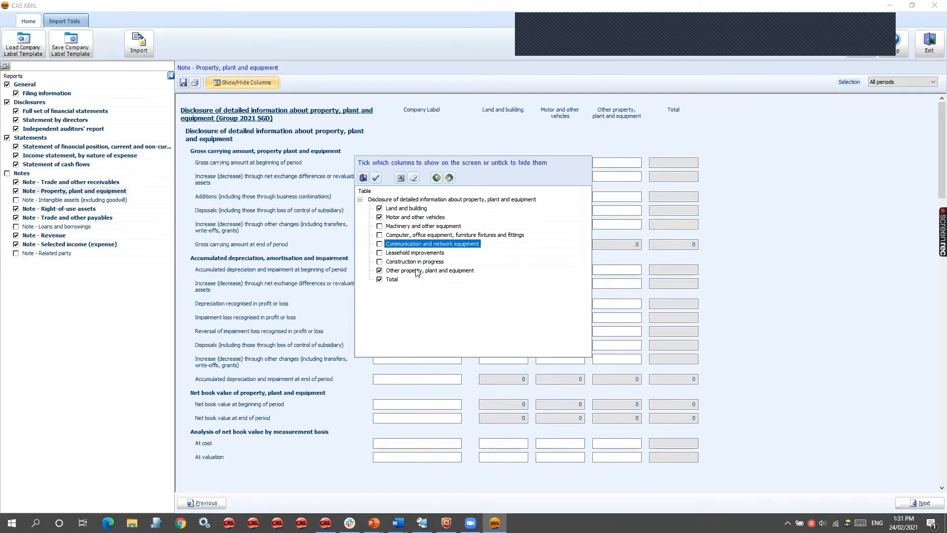
{"action": "left_click", "coordinate": [405, 218]}
{"action": "left_click", "coordinate": [403, 208], "text": "shift"}
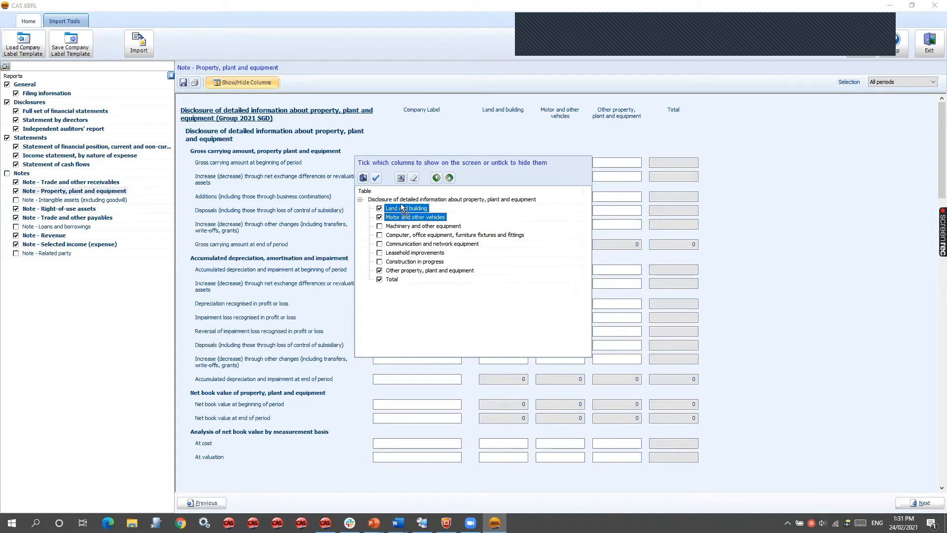
{"action": "left_click", "coordinate": [401, 219]}
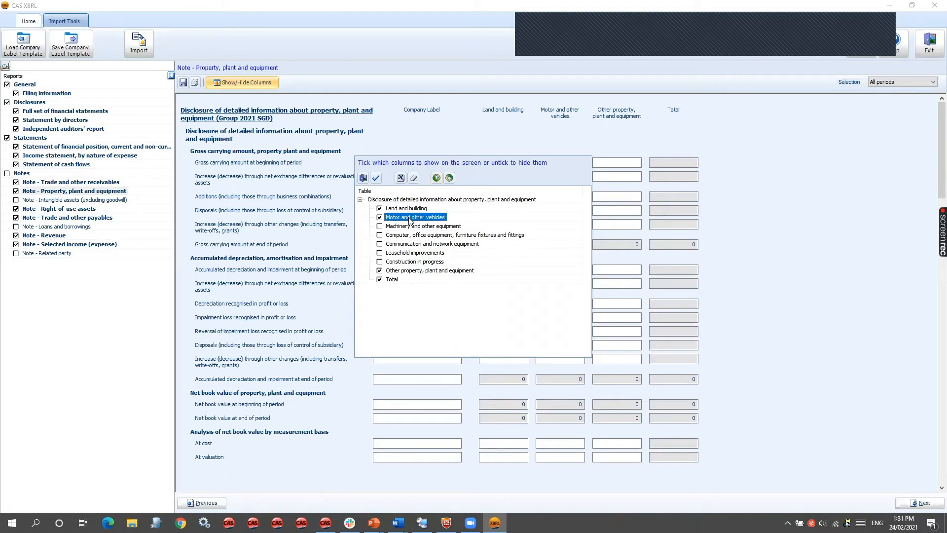
{"action": "left_click", "coordinate": [437, 179]}
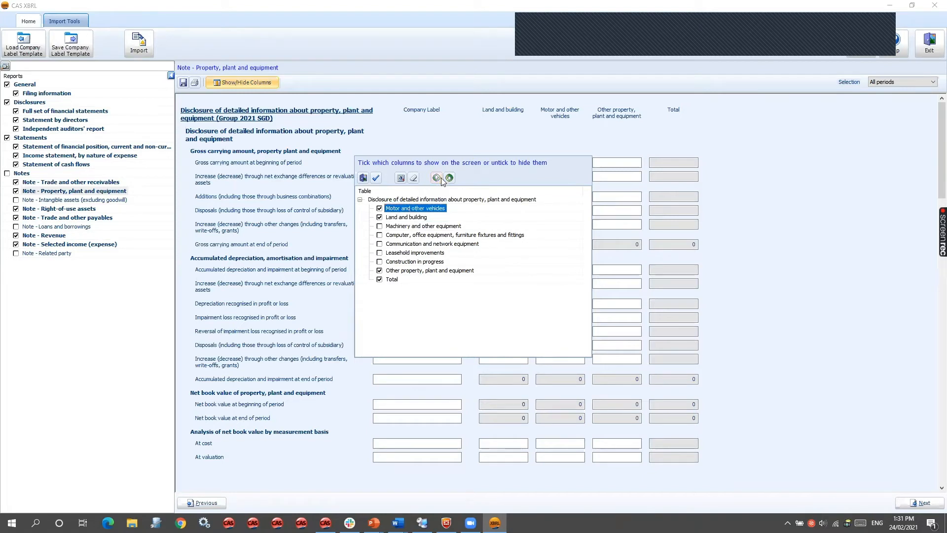
{"action": "left_click", "coordinate": [449, 179]}
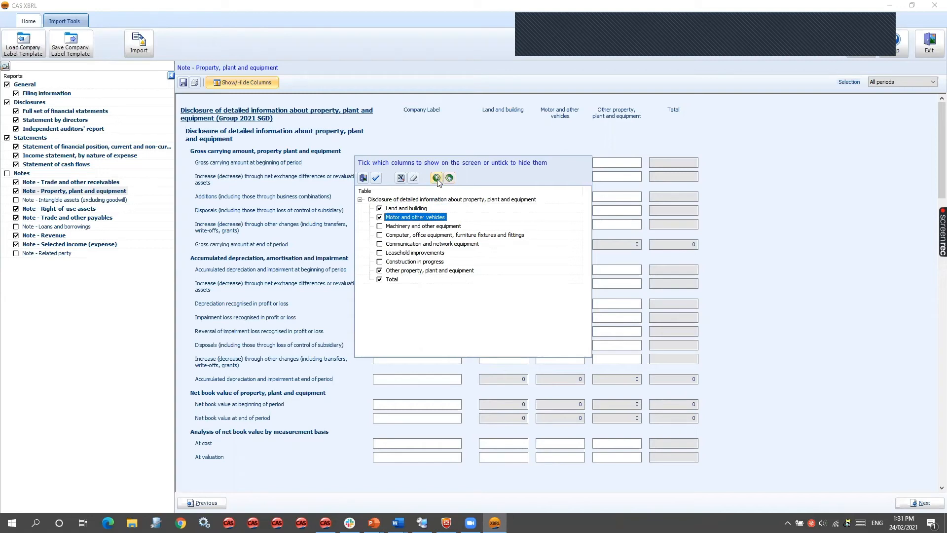
{"action": "left_click", "coordinate": [436, 178]}
{"action": "left_click", "coordinate": [448, 179]}
{"action": "left_click", "coordinate": [436, 179]}
{"action": "left_click", "coordinate": [449, 178]}
{"action": "left_click", "coordinate": [376, 178]}
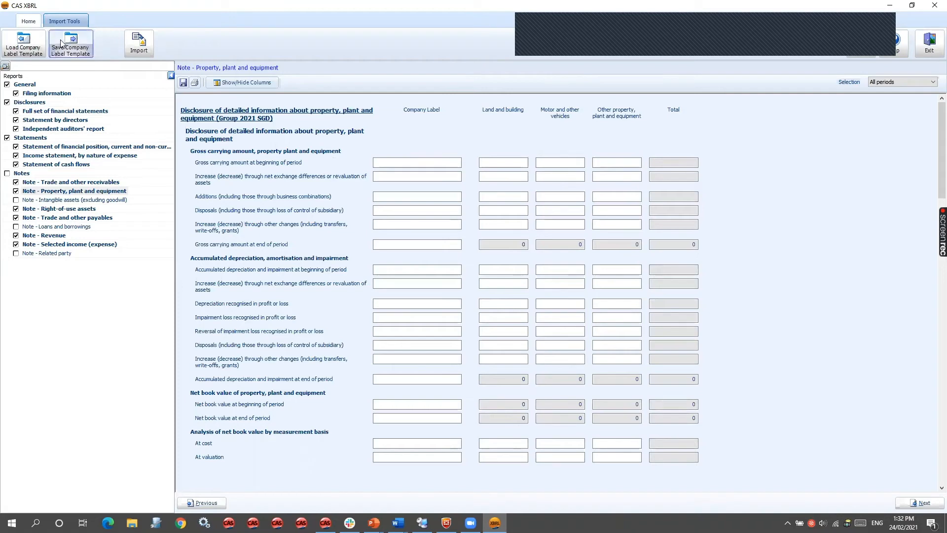
- Load the company label template PPE_Manual.xml, replacing all existing company labels
{"action": "left_click", "coordinate": [23, 44]}
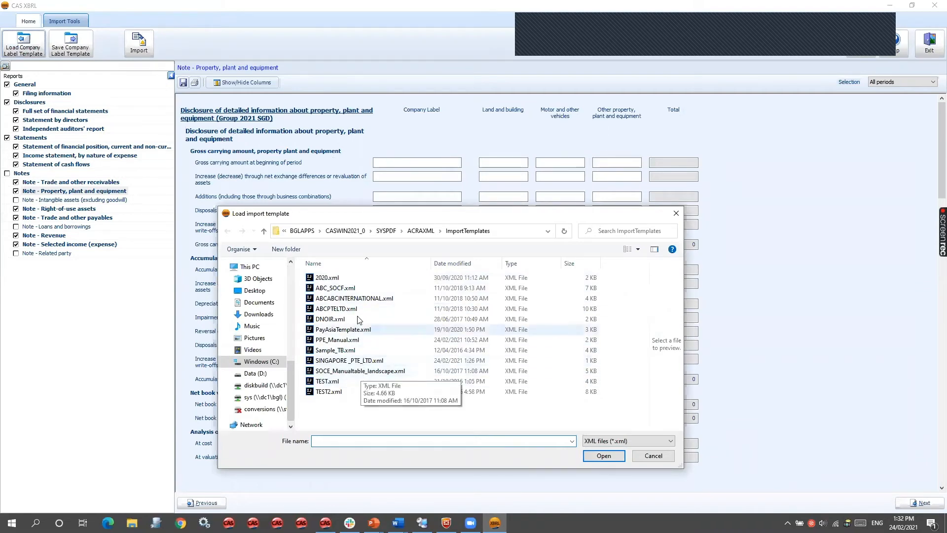
{"action": "double_click", "coordinate": [353, 350]}
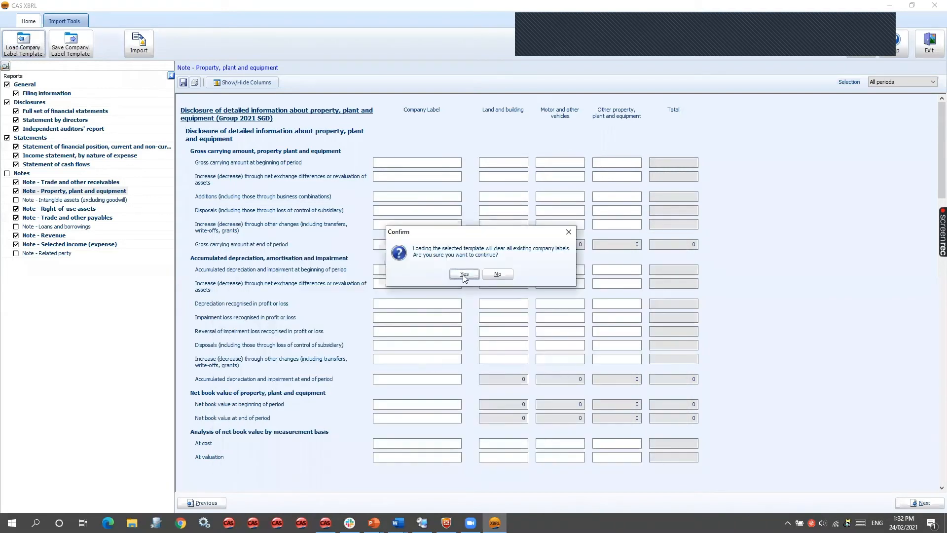
{"action": "left_click", "coordinate": [464, 276]}
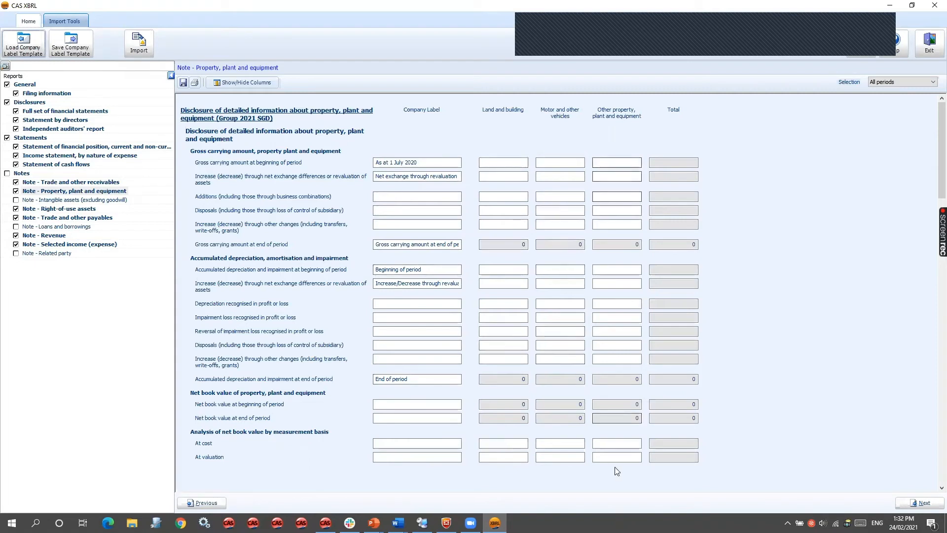
- Open the import tool and try to import the PPE_ManualTable.docx table, without its Total column, using auto tag tables
{"action": "left_click", "coordinate": [140, 46]}
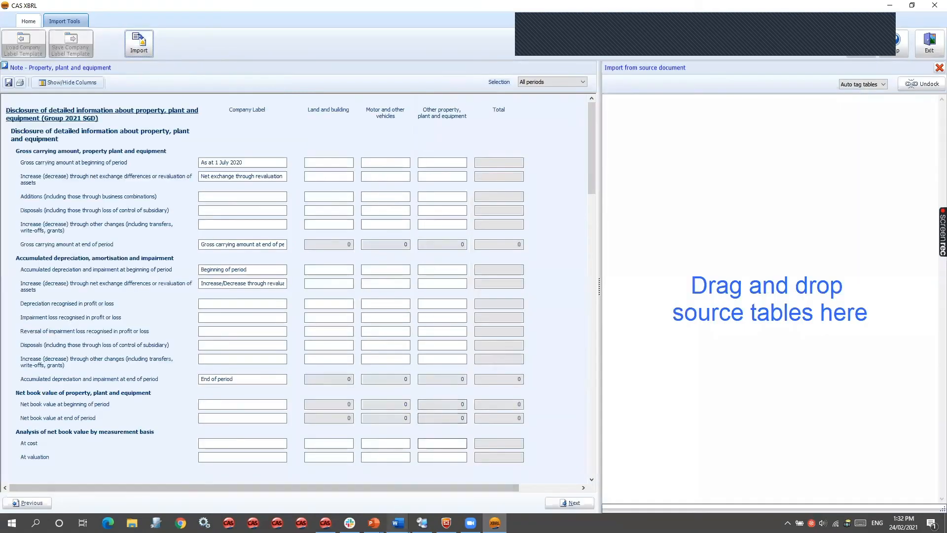
{"action": "mouse_move", "coordinate": [398, 522]}
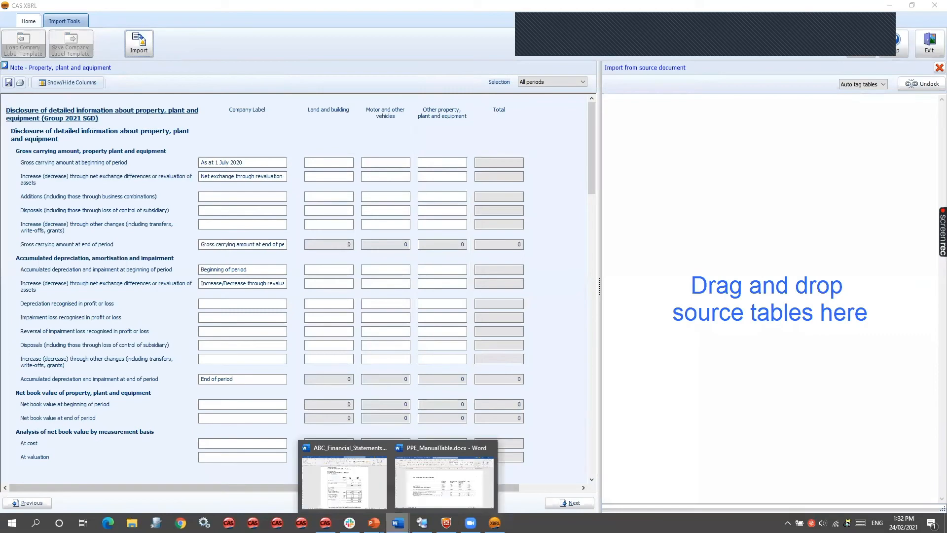
{"action": "left_click", "coordinate": [424, 485]}
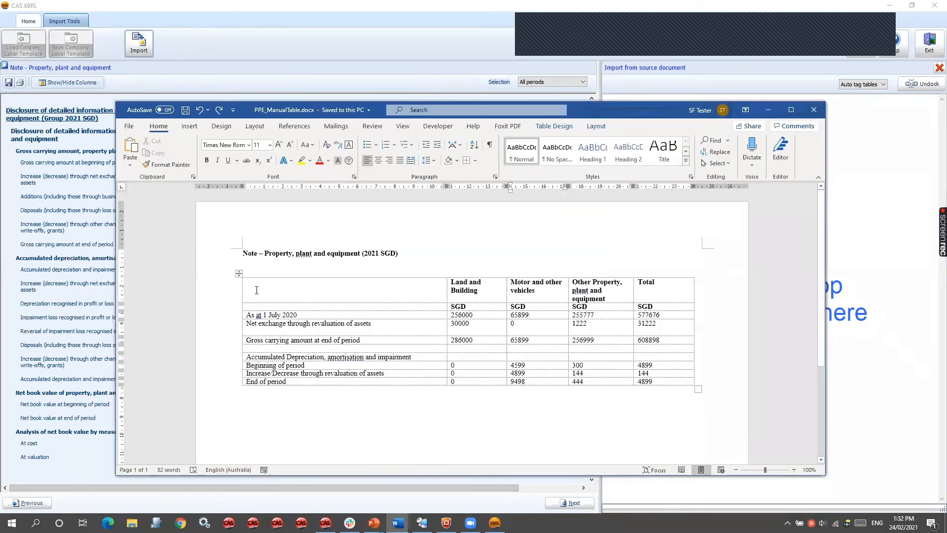
{"action": "left_click_drag", "start_coordinate": [248, 283], "coordinate": [604, 385]}
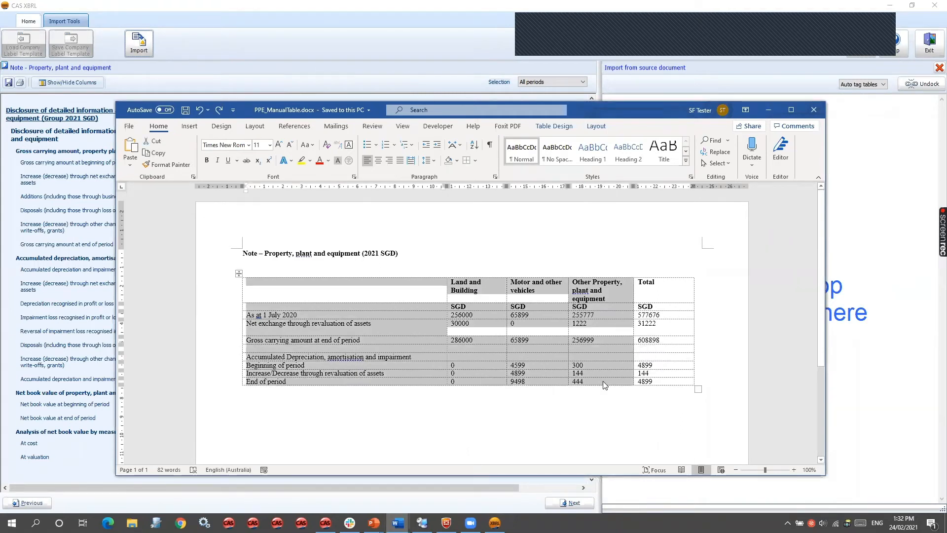
{"action": "left_click_drag", "start_coordinate": [604, 384], "coordinate": [885, 280]}
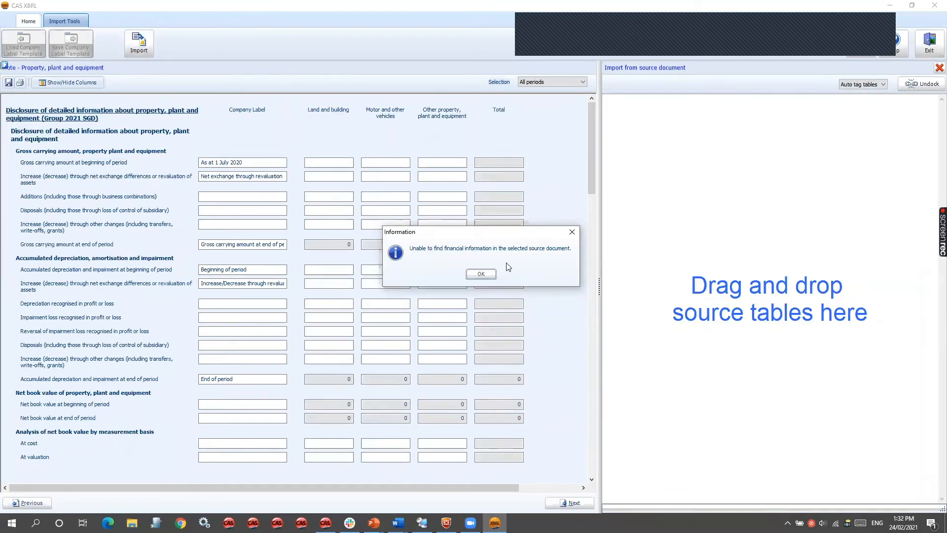
{"action": "left_click", "coordinate": [481, 274]}
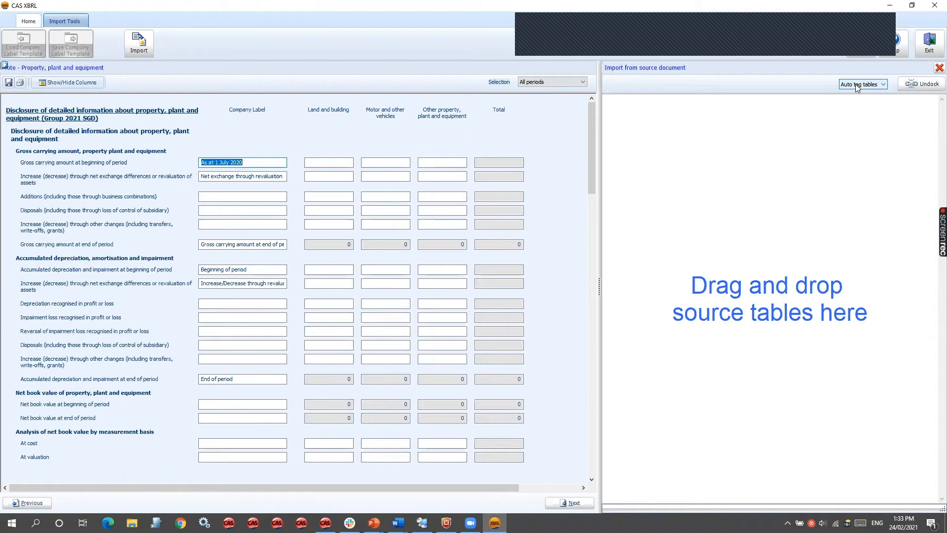
- Paste the property, plant and equipment table as a manual table, and remove the matched Note - Intangible assets (excluding goodwill) report
{"action": "left_click", "coordinate": [882, 85]}
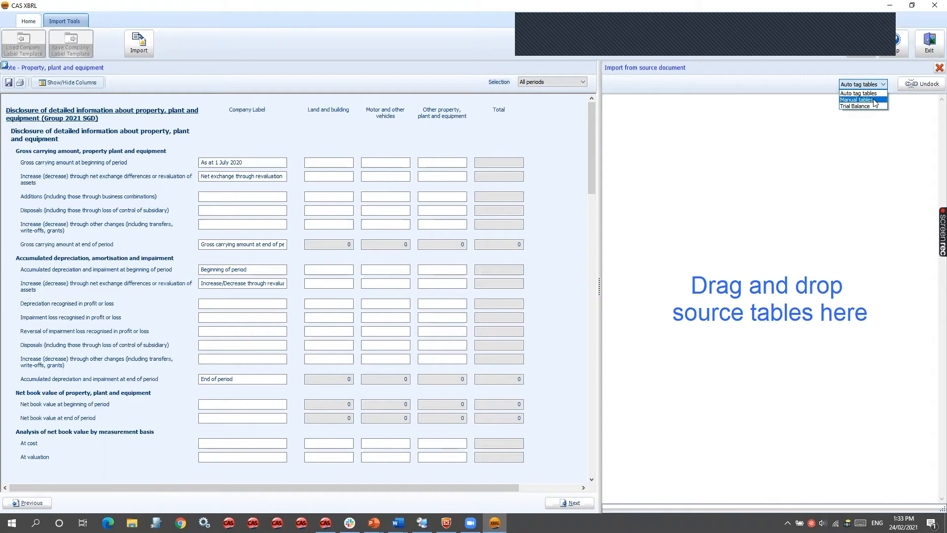
{"action": "left_click", "coordinate": [875, 100]}
{"action": "left_click", "coordinate": [753, 295]}
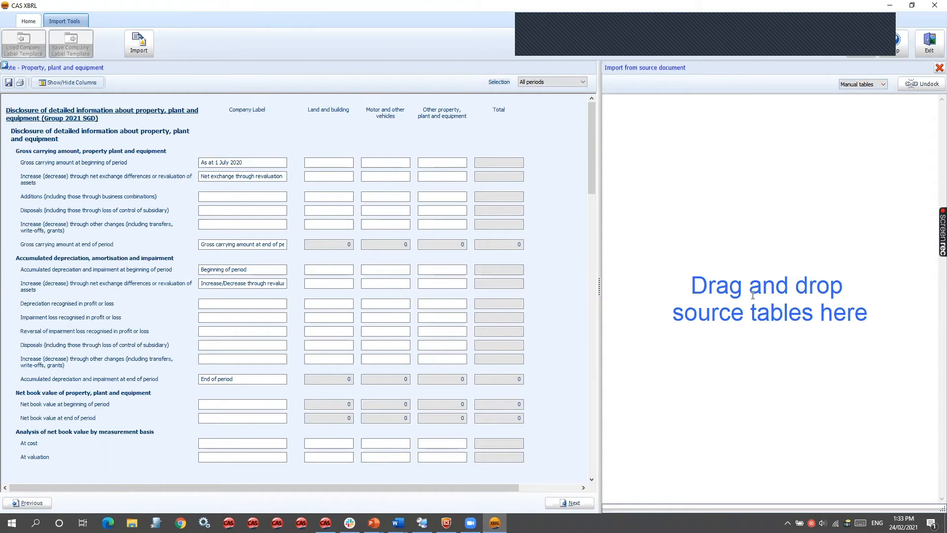
{"action": "key", "text": "ctrl+v"}
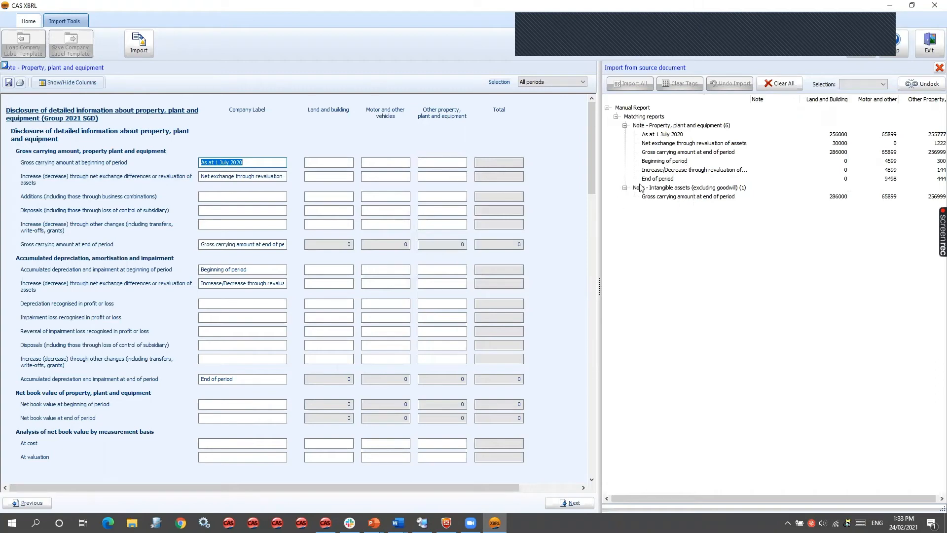
{"action": "right_click", "coordinate": [706, 191]}
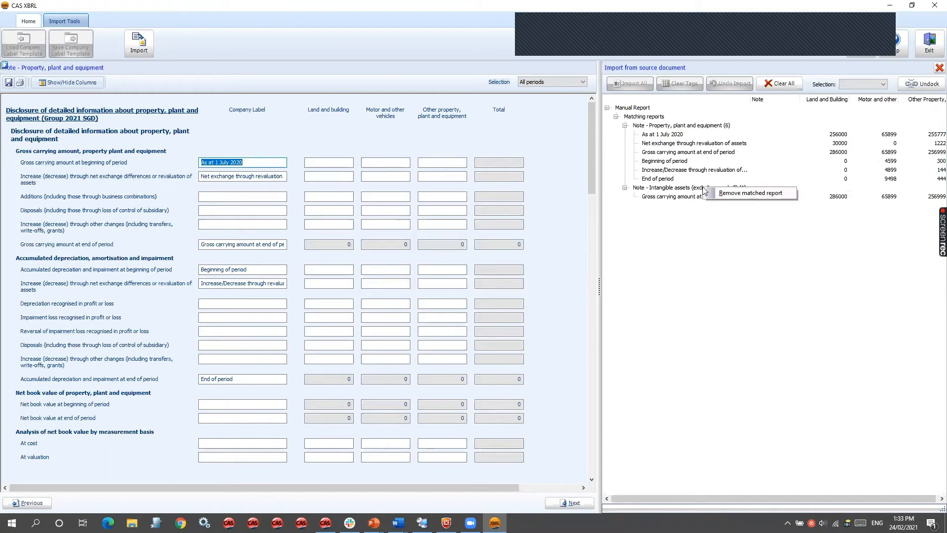
{"action": "left_click", "coordinate": [717, 193]}
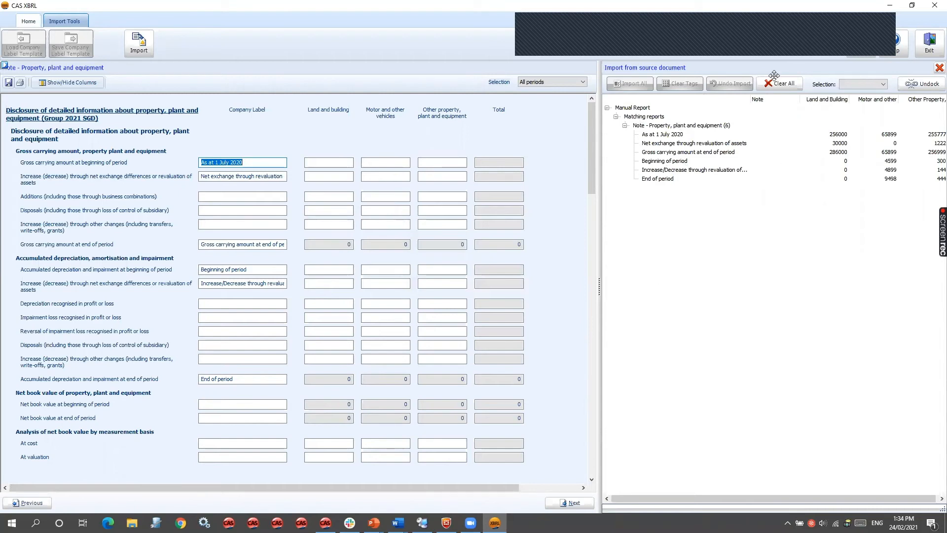
- Import all matched property, plant and equipment rows into the note for the Current - Group period
{"action": "left_click", "coordinate": [867, 85]}
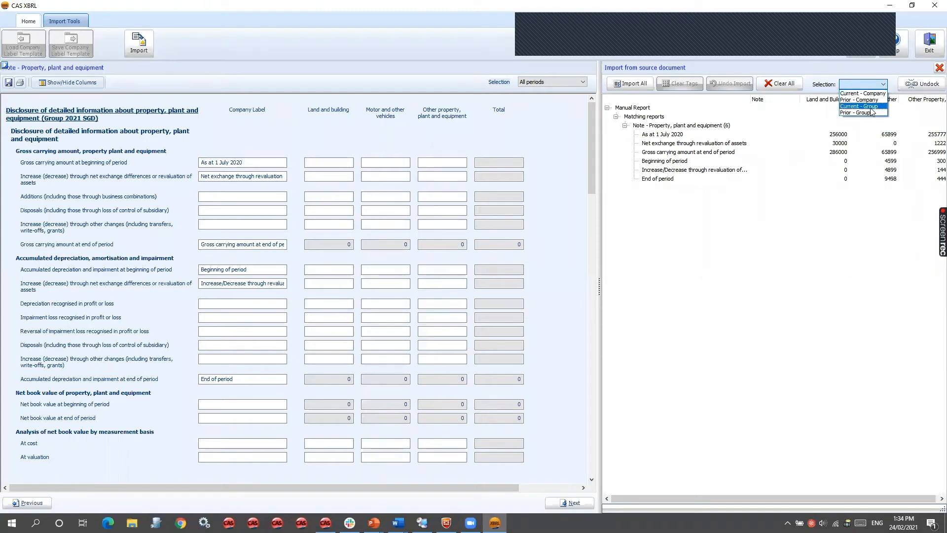
{"action": "left_click", "coordinate": [869, 107]}
{"action": "left_click", "coordinate": [631, 83]}
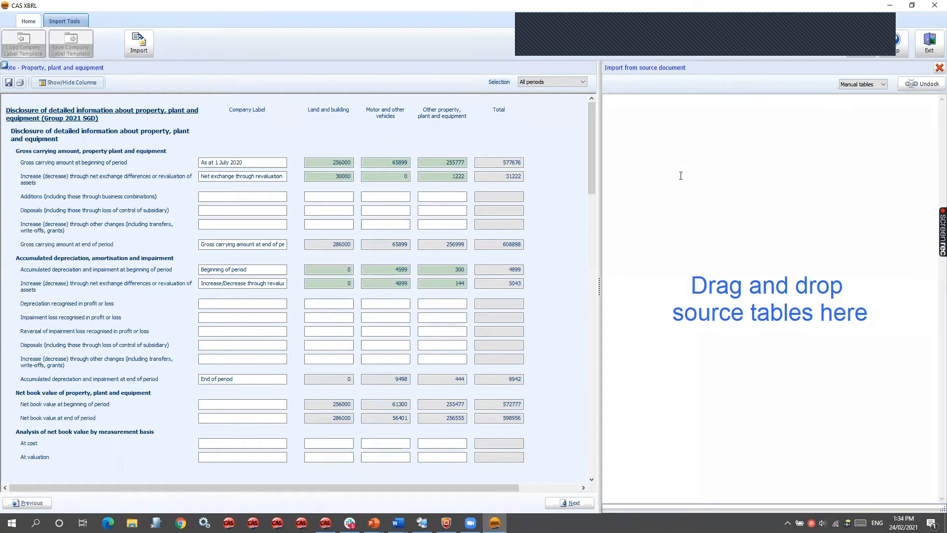
- Paste the manual table again, and remove the matched Intangible assets (excluding goodwill) and Property, plant and equipment reports
{"action": "key", "text": "ctrl+v"}
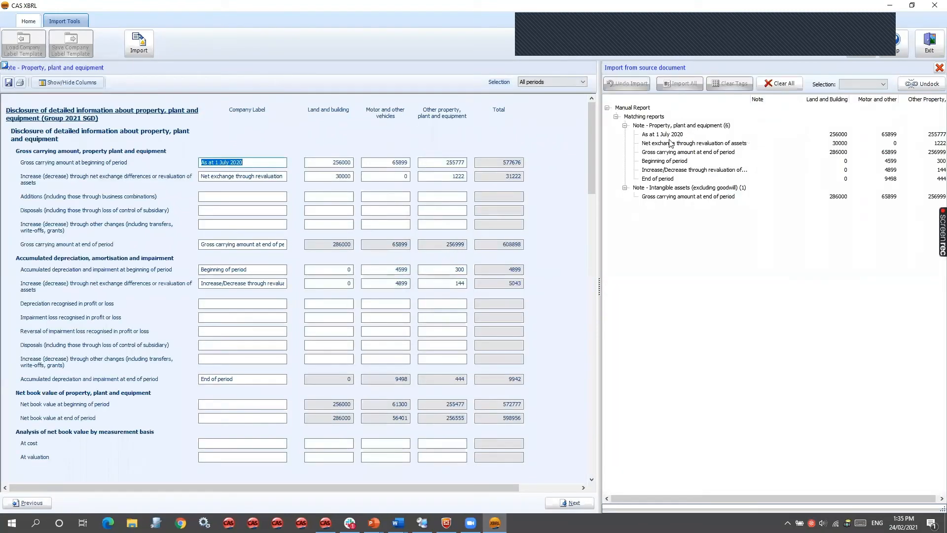
{"action": "left_click", "coordinate": [672, 143]}
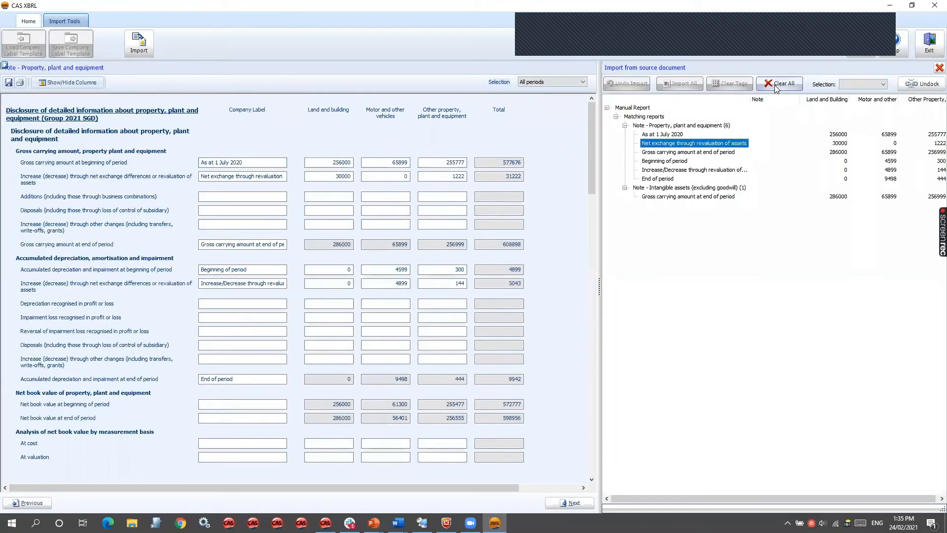
{"action": "left_click", "coordinate": [865, 83]}
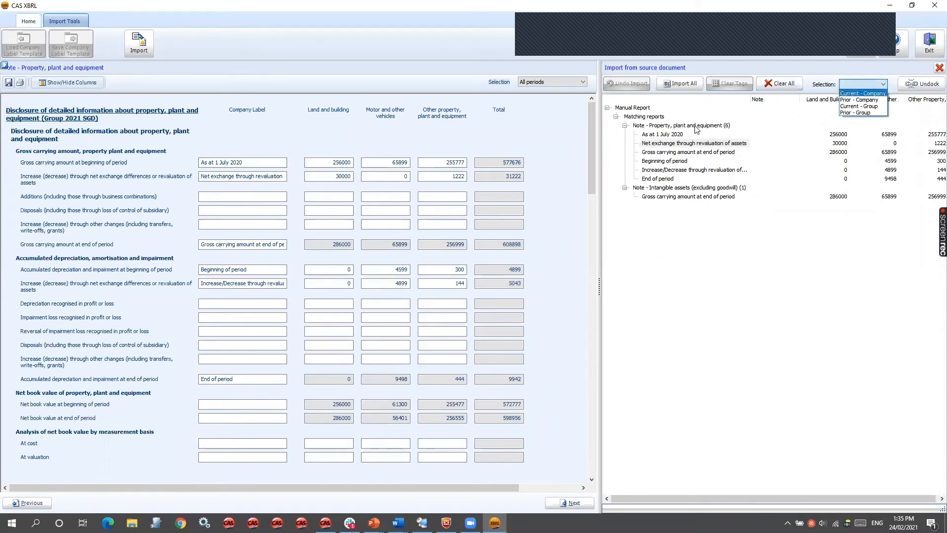
{"action": "left_click", "coordinate": [700, 190]}
{"action": "right_click", "coordinate": [701, 188]}
{"action": "left_click", "coordinate": [730, 192]}
{"action": "right_click", "coordinate": [693, 128]}
{"action": "left_click", "coordinate": [735, 132]}
- Try mapping the net exchange revaluation row to Additions and the gross carrying amount at end of period to Depreciation recognised, and undo the import
{"action": "left_click", "coordinate": [655, 126]}
{"action": "left_click_drag", "start_coordinate": [664, 128], "coordinate": [91, 200]}
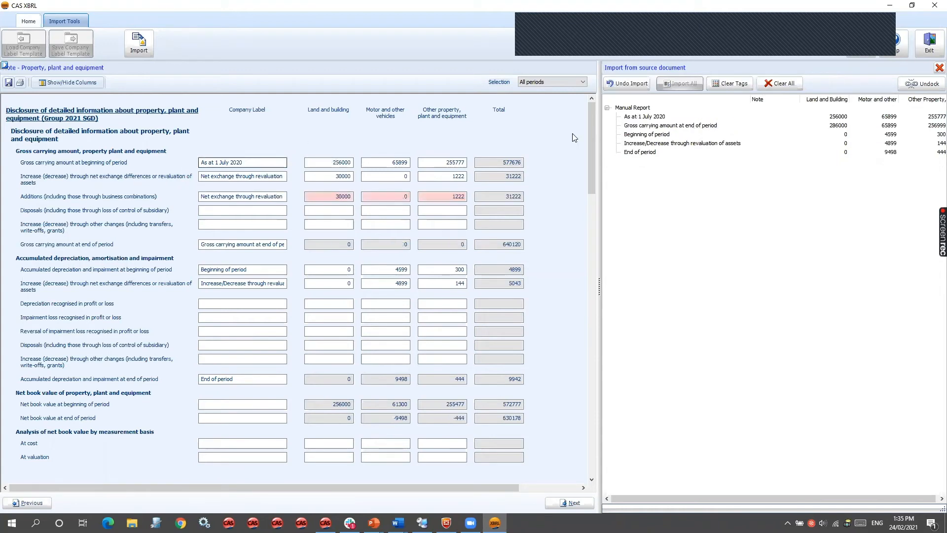
{"action": "left_click_drag", "start_coordinate": [636, 125], "coordinate": [77, 306]}
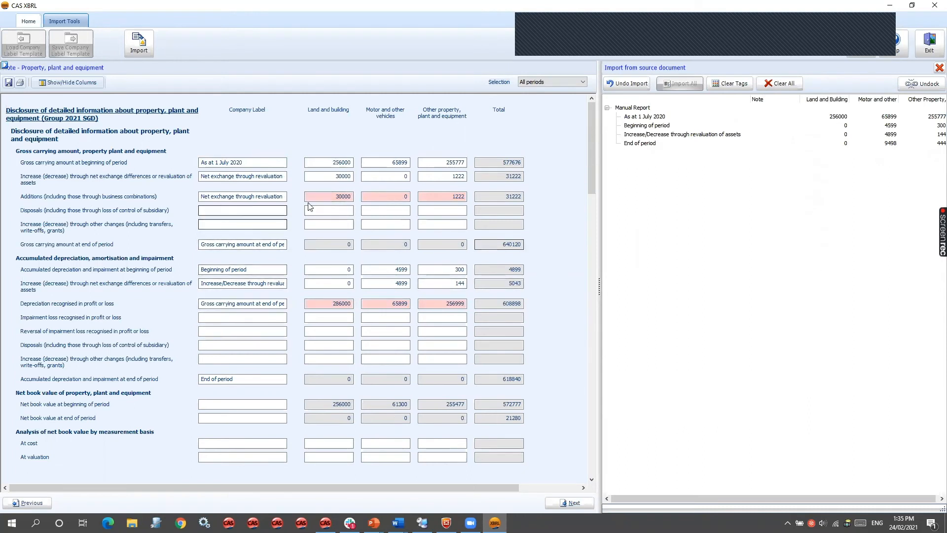
{"action": "left_click", "coordinate": [626, 83]}
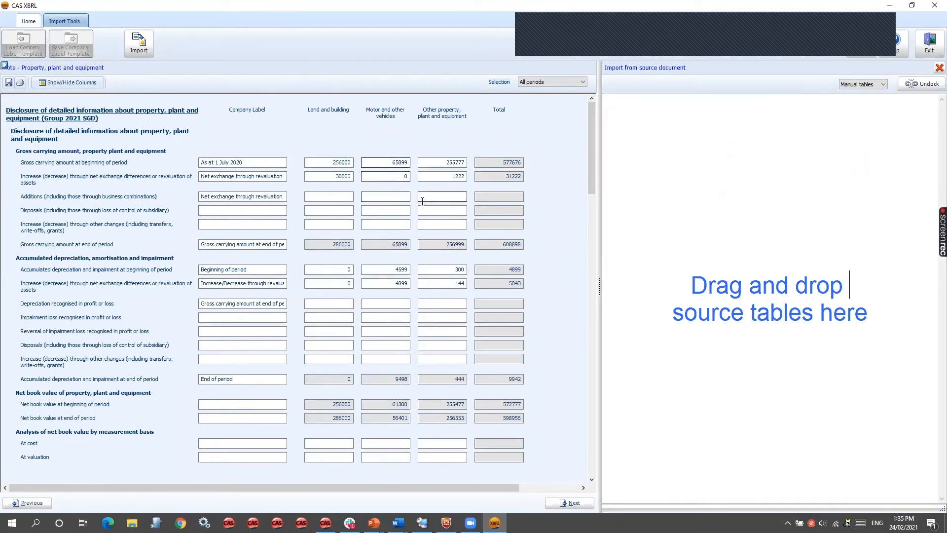
- Close the import tool, returning to the Property, plant and equipment note
{"action": "left_click", "coordinate": [648, 243]}
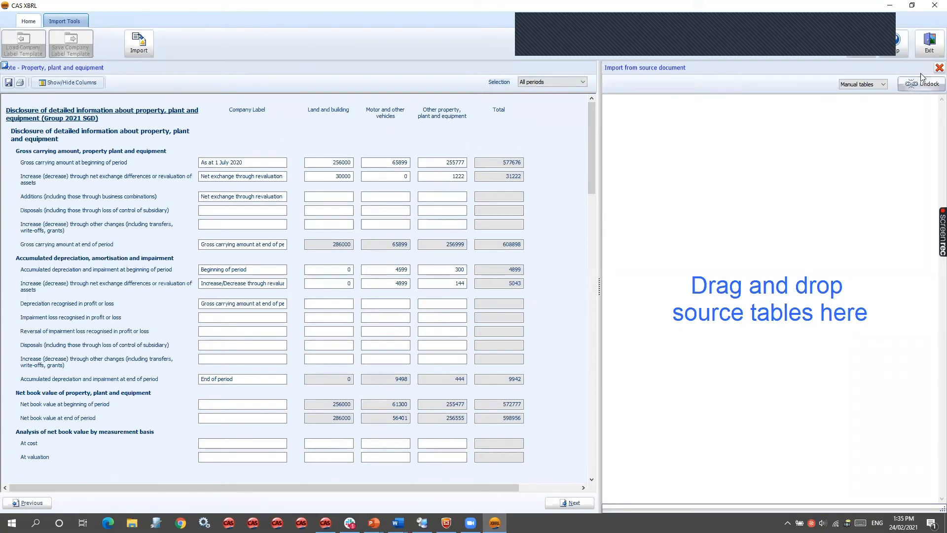
{"action": "left_click", "coordinate": [939, 68]}
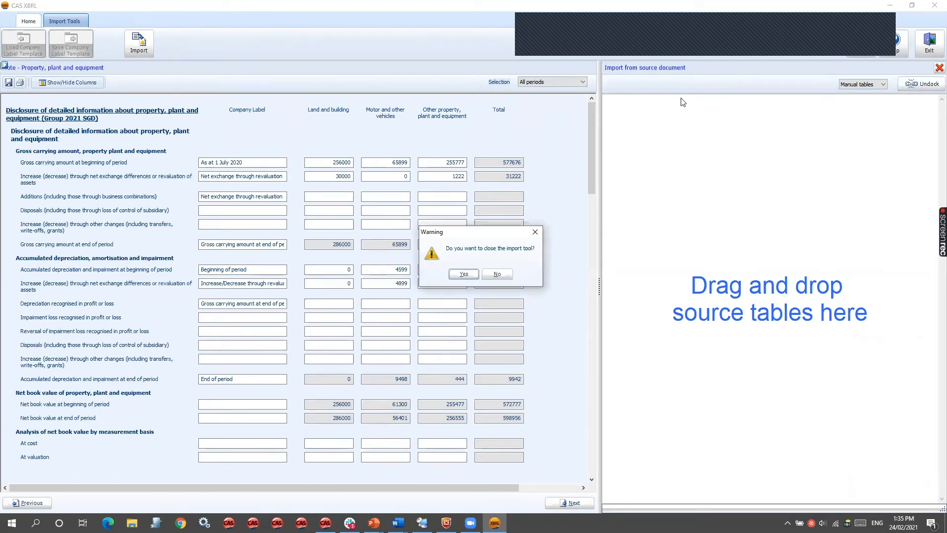
{"action": "left_click", "coordinate": [464, 274]}
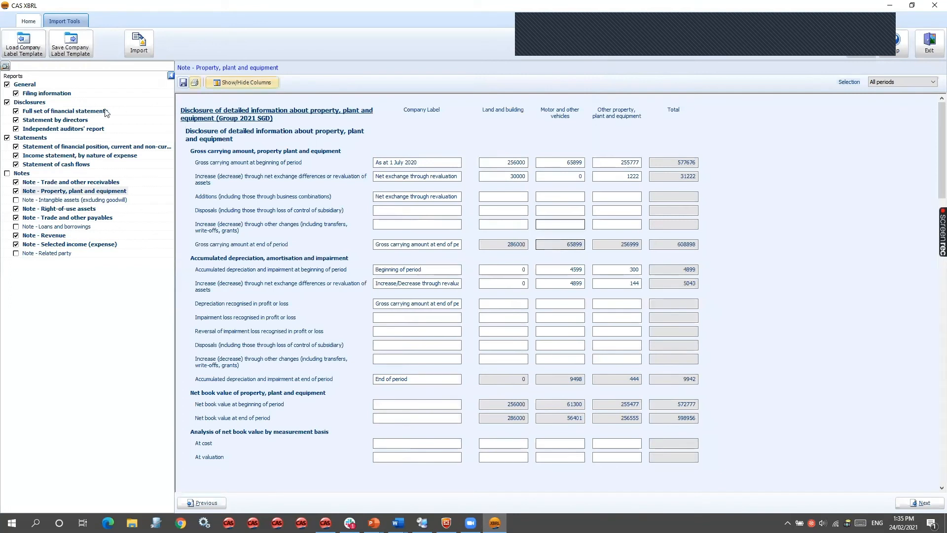
- Reopen the import tool and set the source table type to Trial Balance
{"action": "left_click", "coordinate": [28, 21]}
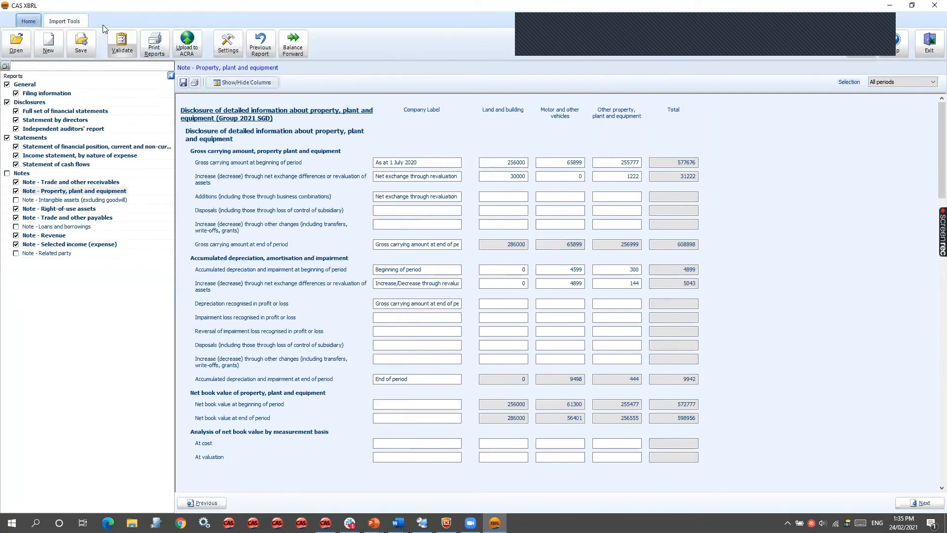
{"action": "left_click", "coordinate": [77, 20]}
{"action": "left_click", "coordinate": [139, 43]}
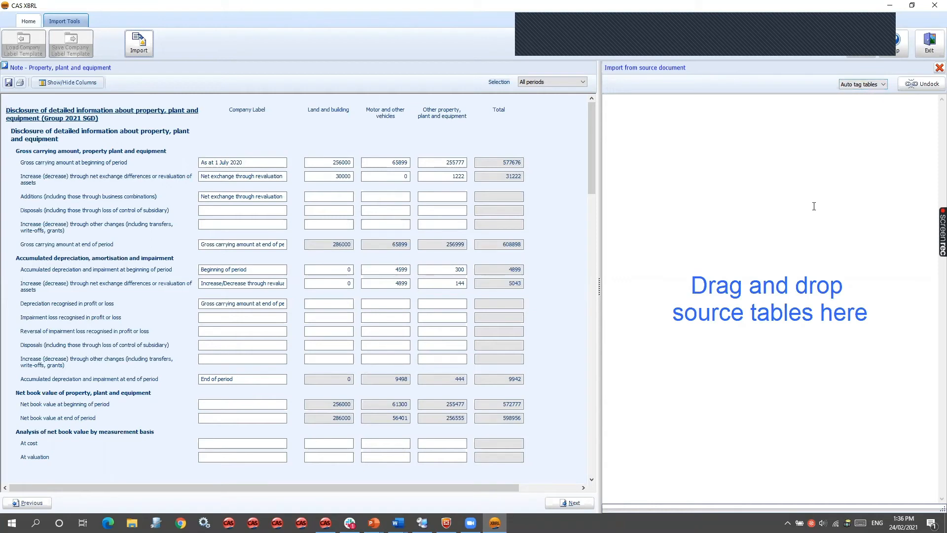
{"action": "left_click", "coordinate": [869, 84]}
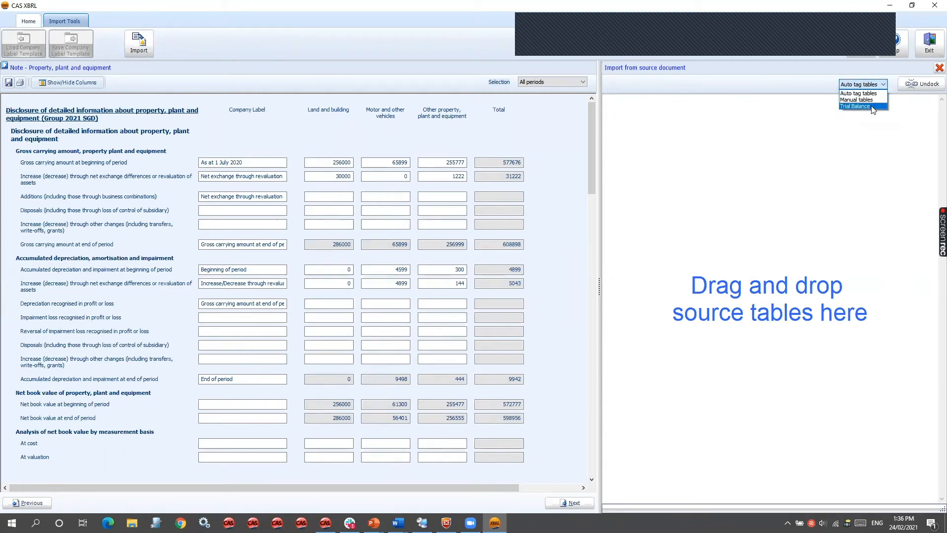
{"action": "left_click", "coordinate": [871, 107]}
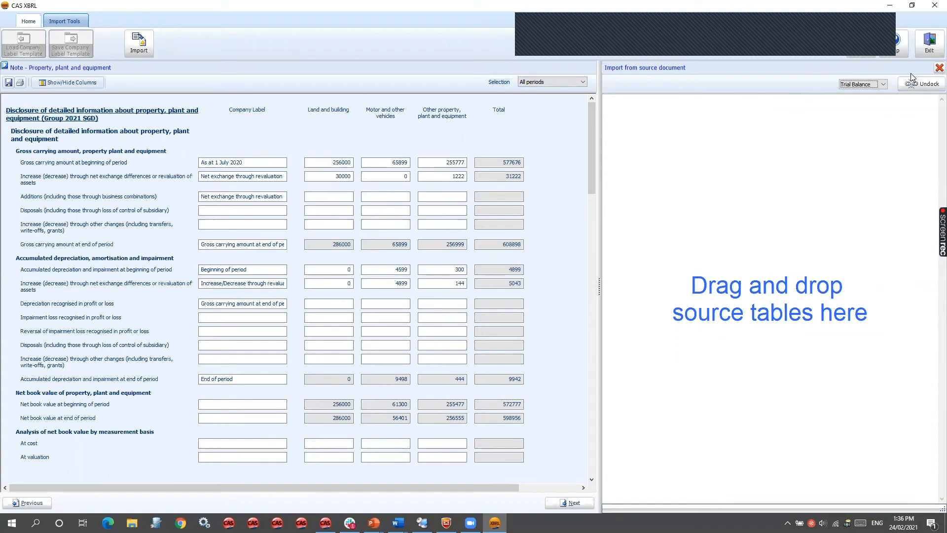
- Close the import tool without importing a trial balance, and open the Filing information report
{"action": "left_click", "coordinate": [939, 68]}
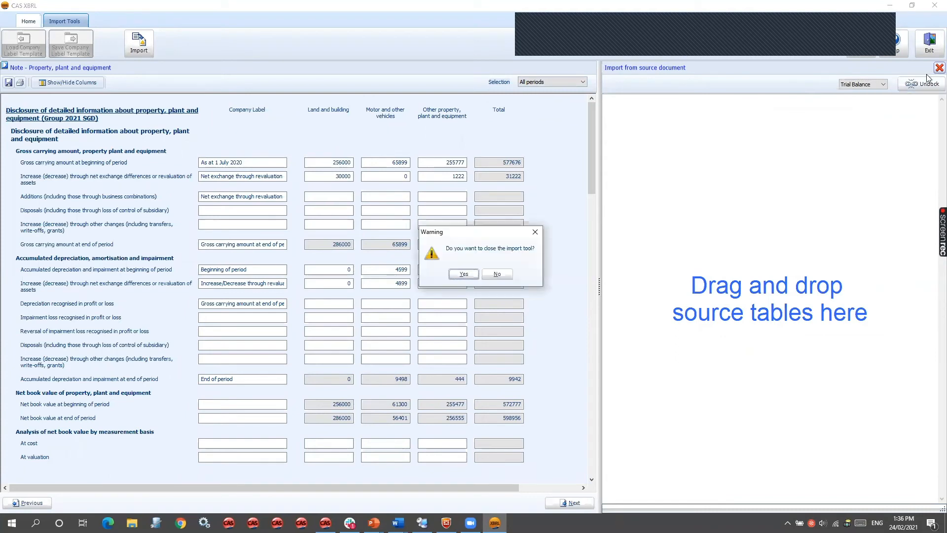
{"action": "left_click", "coordinate": [455, 275]}
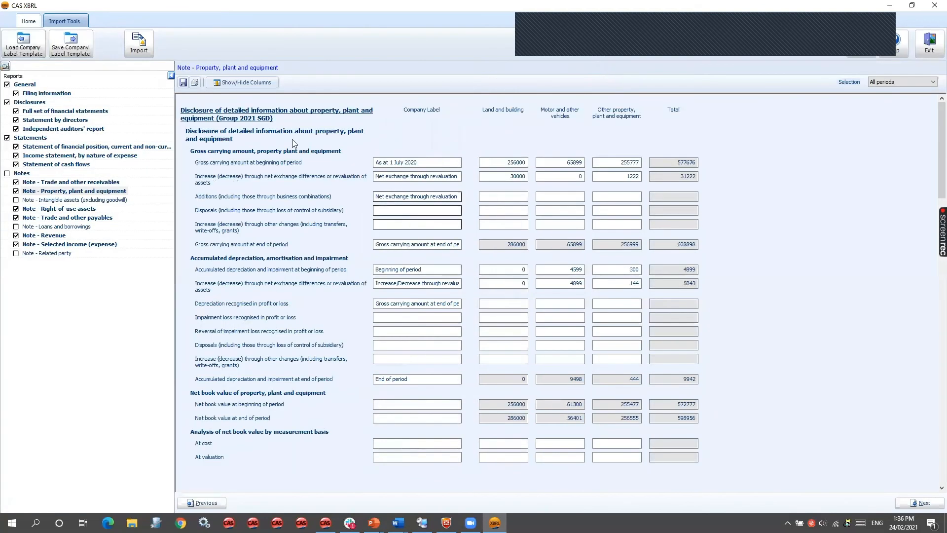
{"action": "left_click", "coordinate": [61, 97]}
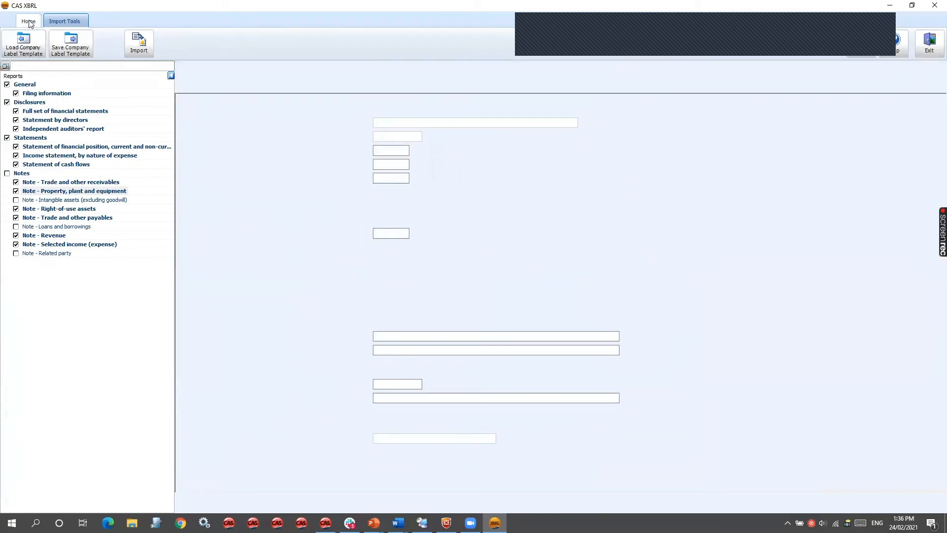
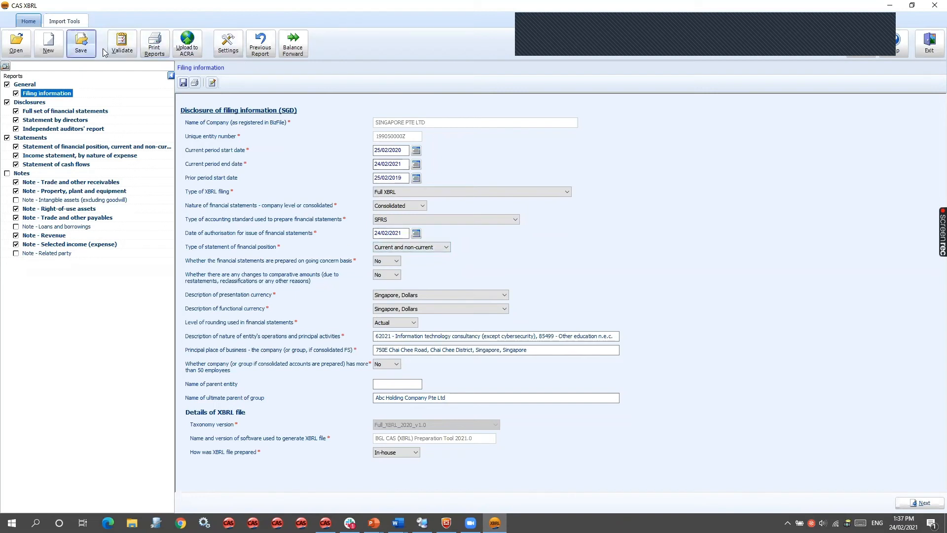
- Try to validate the filing, dismiss the warning, and switch to Remote Desktop Connection Manager to connect to the remote desktop
{"action": "left_click", "coordinate": [122, 43]}
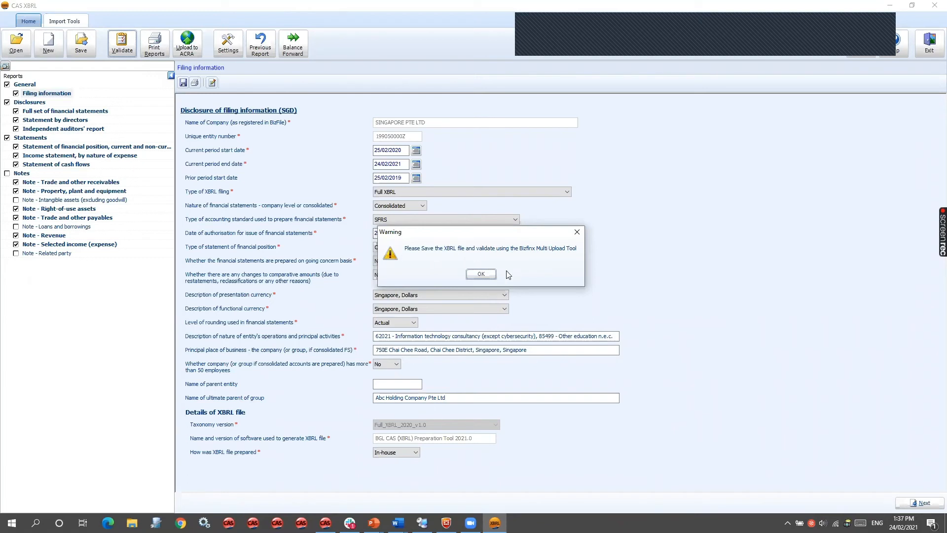
{"action": "left_click", "coordinate": [481, 275]}
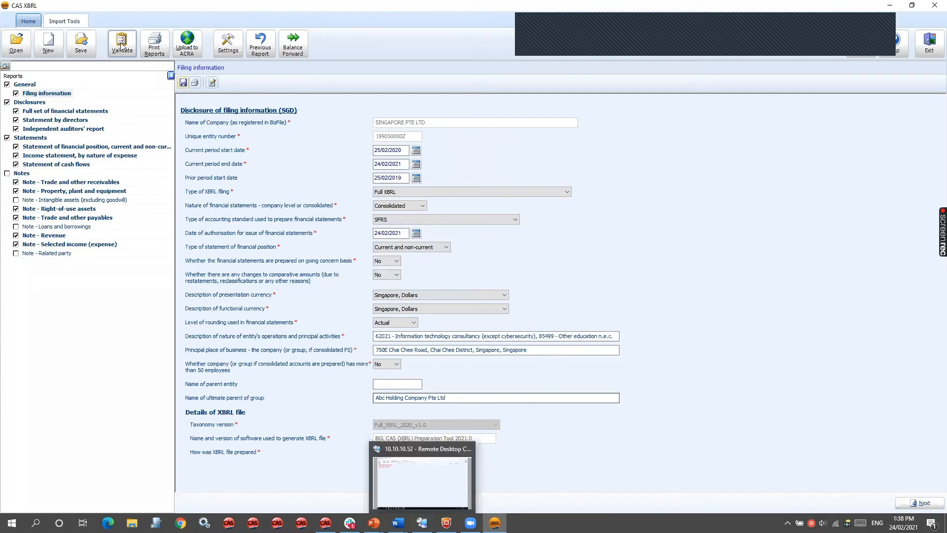
{"action": "left_click", "coordinate": [421, 522]}
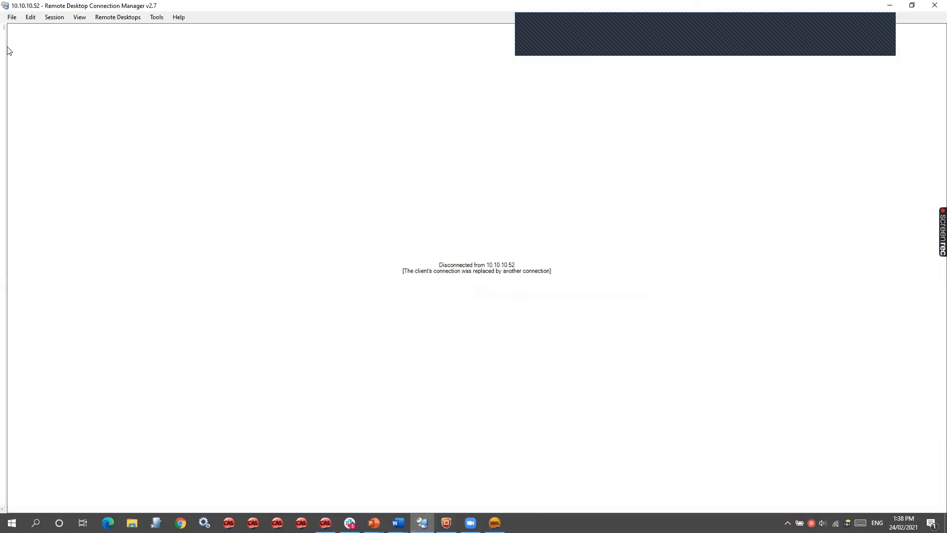
{"action": "left_click_drag", "start_coordinate": [6, 50], "coordinate": [38, 53]}
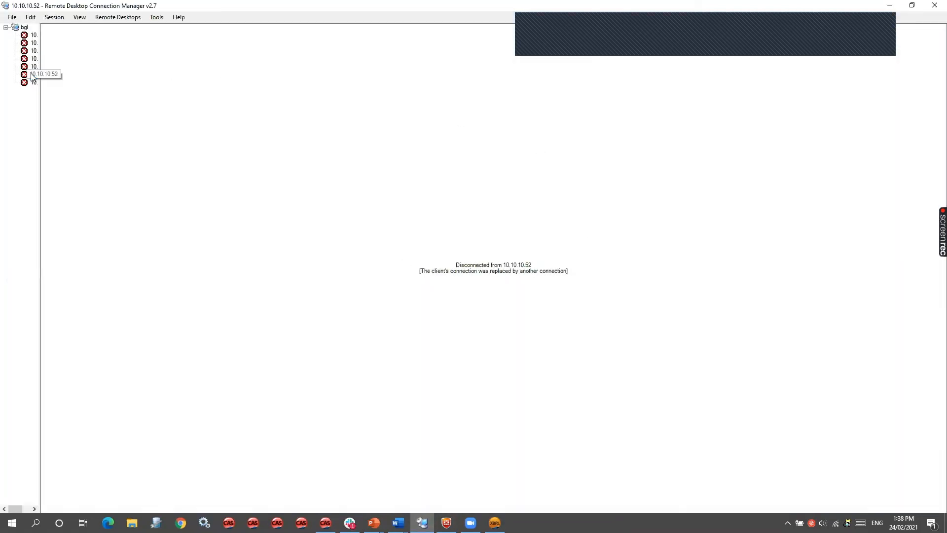
{"action": "double_click", "coordinate": [33, 74]}
{"action": "left_click", "coordinate": [529, 351]}
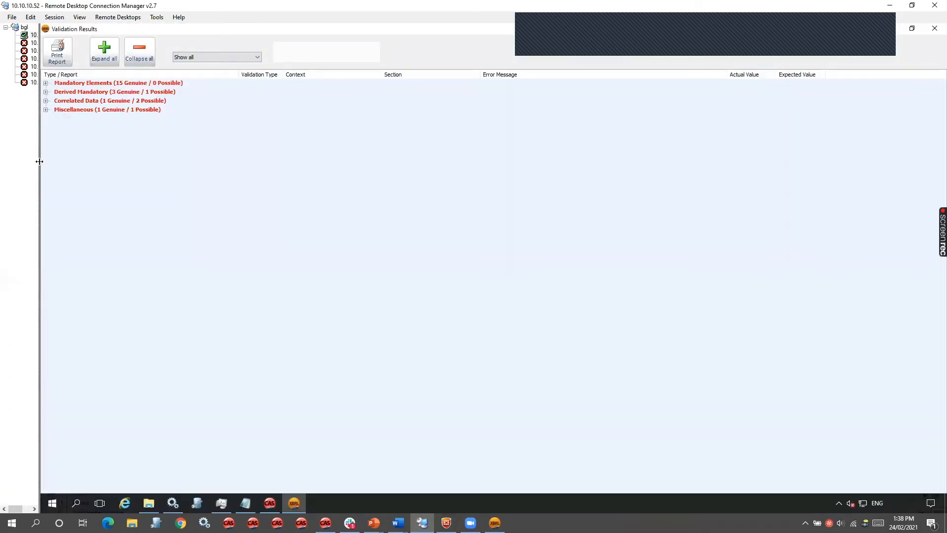
{"action": "left_click_drag", "start_coordinate": [39, 161], "coordinate": [8, 152]}
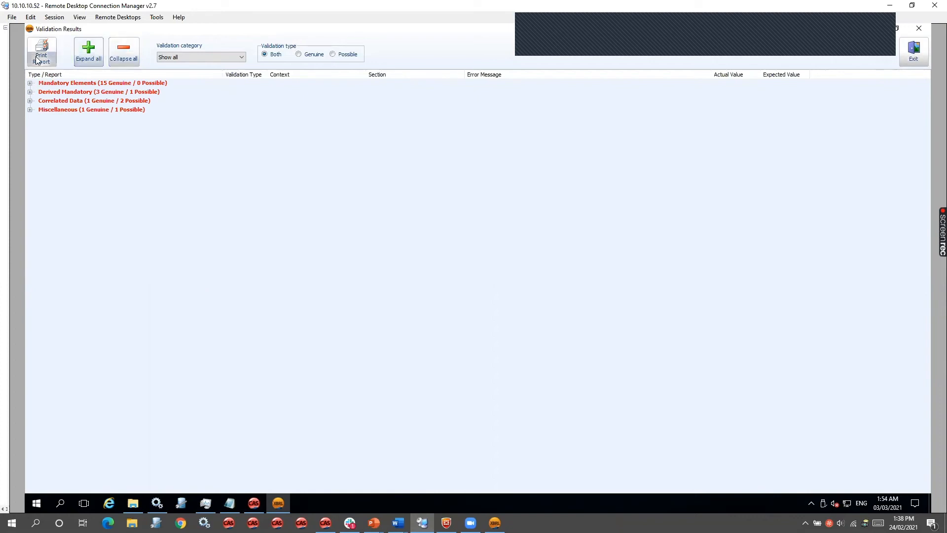
- Expand the Mandatory Elements errors and open the first error's true and fair view field in the Statement by directors
{"action": "left_click", "coordinate": [30, 83]}
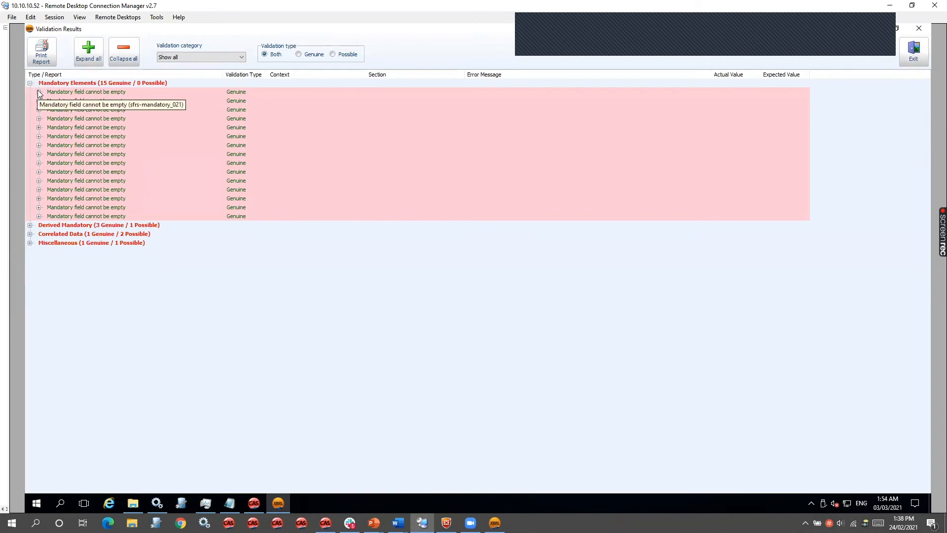
{"action": "left_click", "coordinate": [39, 93]}
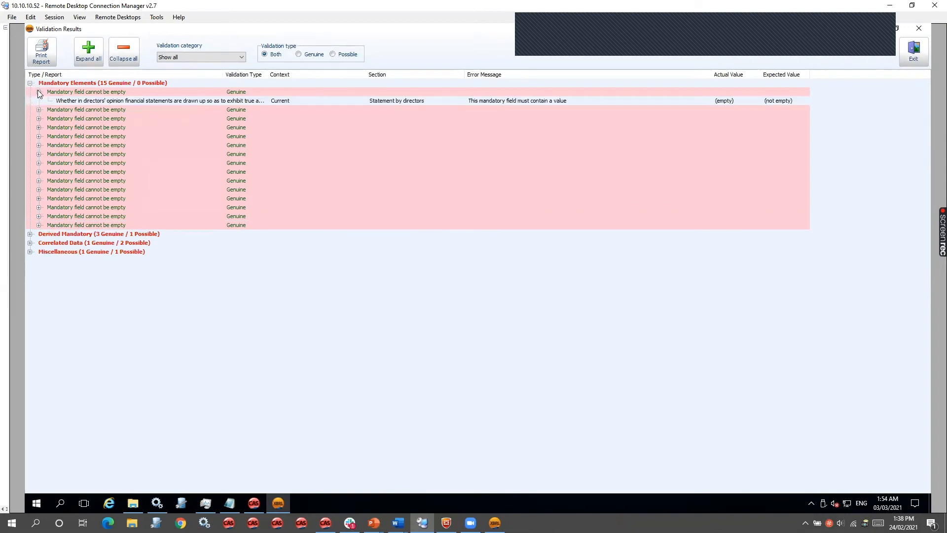
{"action": "double_click", "coordinate": [123, 101]}
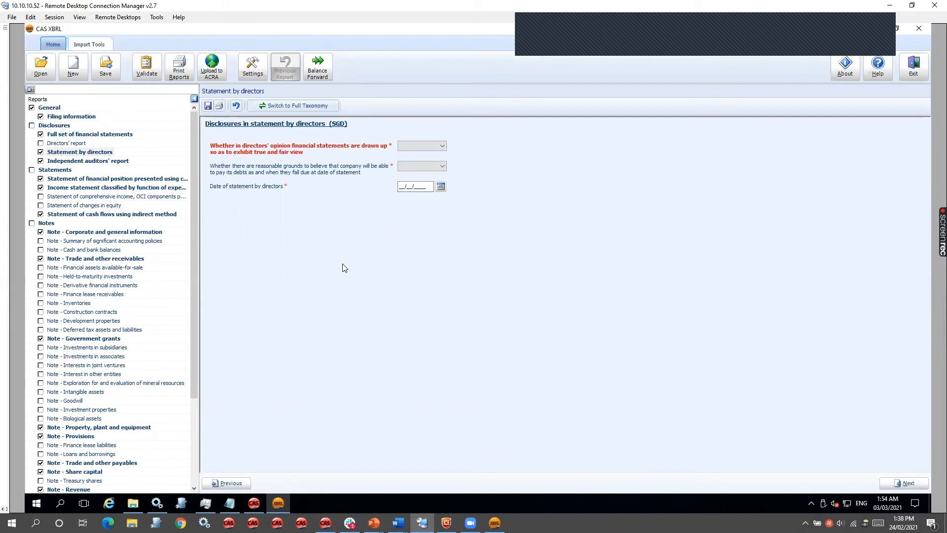
- Answer whether the financial statements are drawn up to exhibit a true and fair view, and validate the filing again
{"action": "left_click", "coordinate": [415, 147]}
{"action": "left_click", "coordinate": [419, 155]}
{"action": "left_click", "coordinate": [146, 67]}
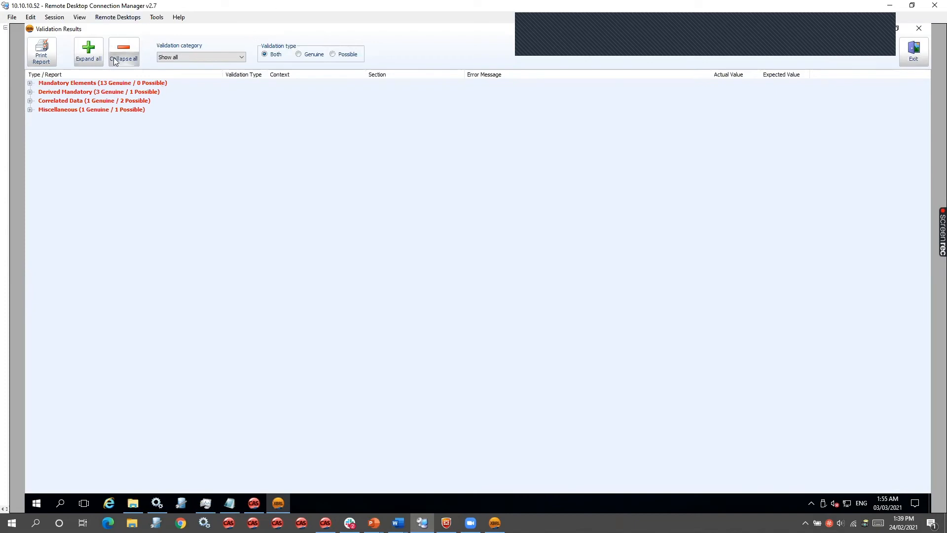
- Examine the expanded validation results filtered by Genuine and by Possible, collapse them, and check the available validation categories
{"action": "left_click", "coordinate": [96, 58]}
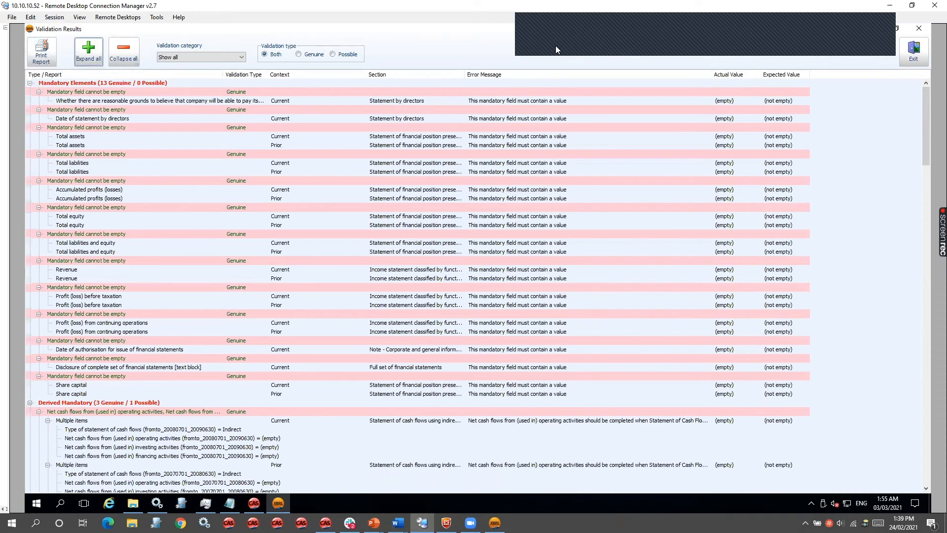
{"action": "left_click", "coordinate": [311, 56]}
{"action": "left_click", "coordinate": [88, 51]}
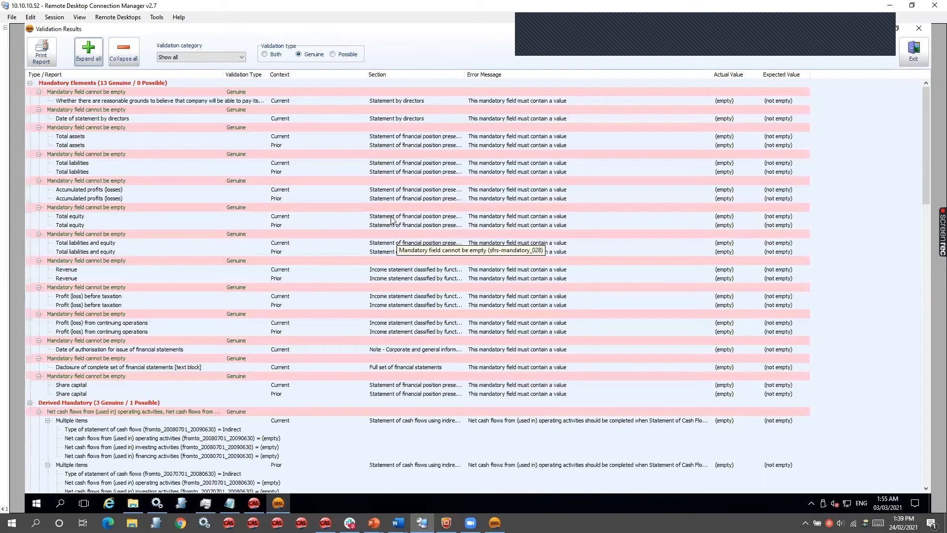
{"action": "left_click", "coordinate": [336, 58]}
{"action": "left_click", "coordinate": [87, 61]}
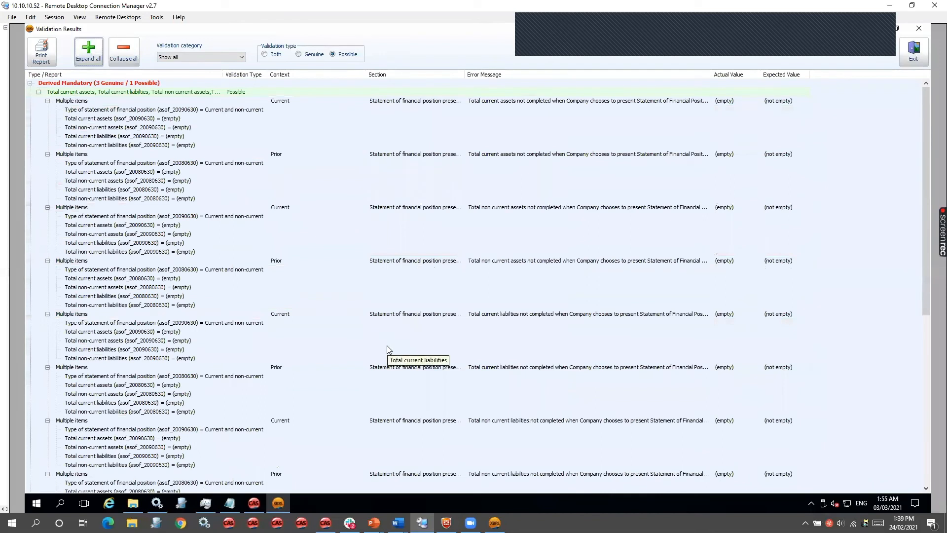
{"action": "left_click", "coordinate": [123, 53]}
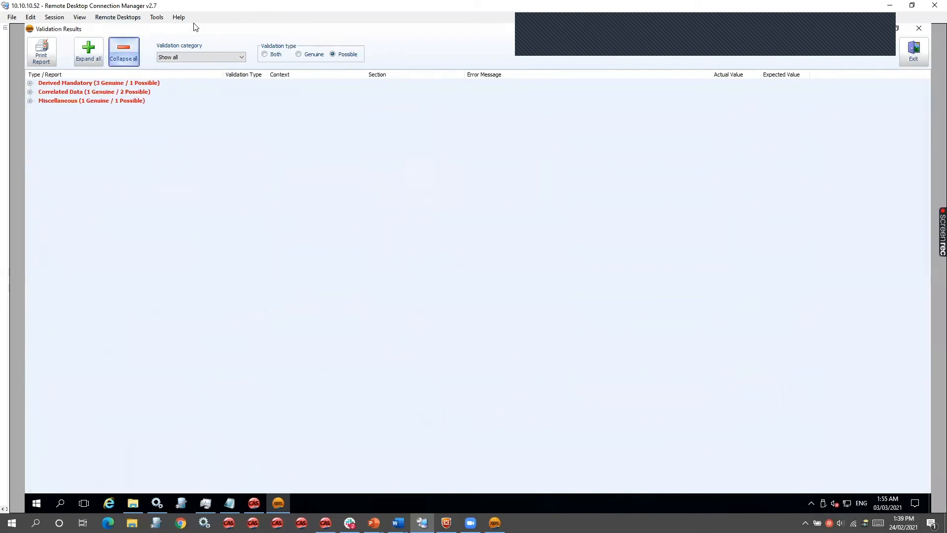
{"action": "left_click", "coordinate": [231, 58]}
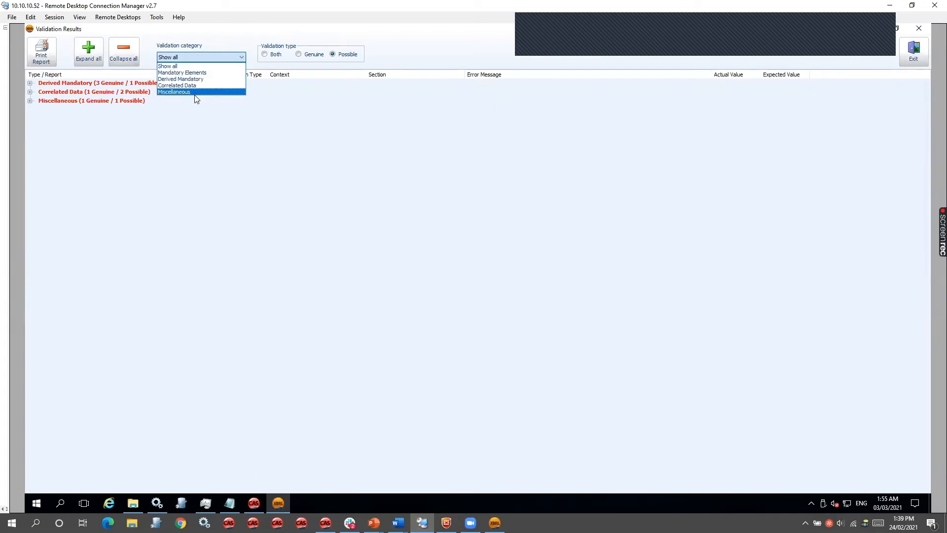
{"action": "left_click", "coordinate": [280, 192]}
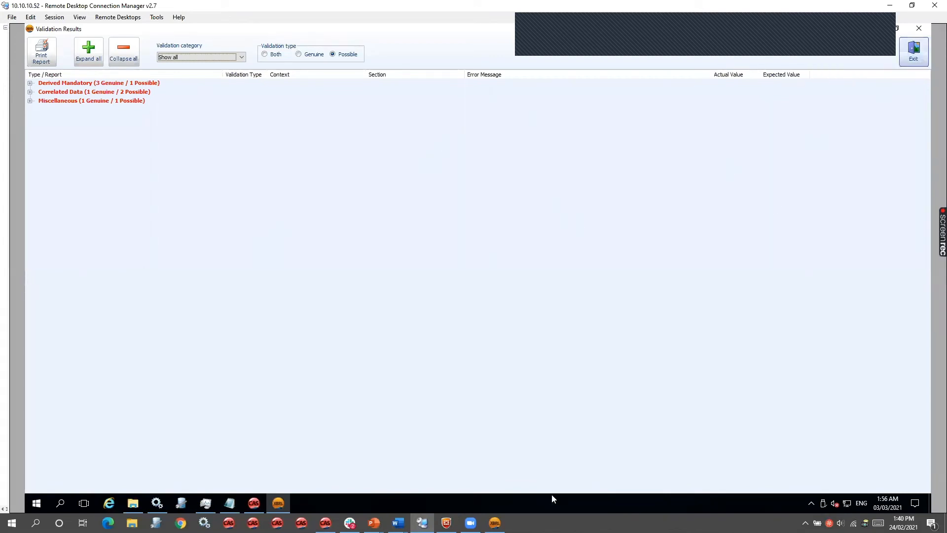
- Return to the local CAS XBRL filing and choose XBRL Document Summary as the report to print
{"action": "left_click", "coordinate": [495, 522]}
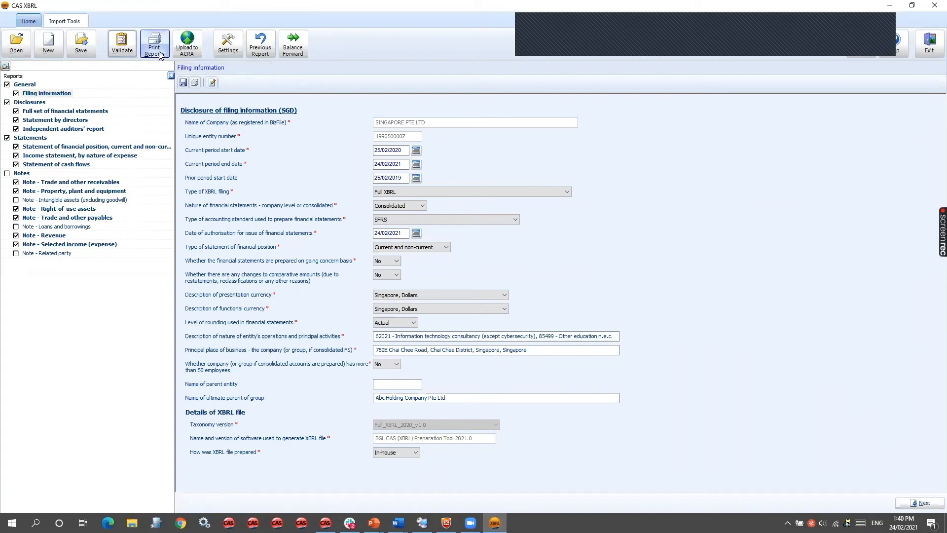
{"action": "left_click", "coordinate": [160, 53]}
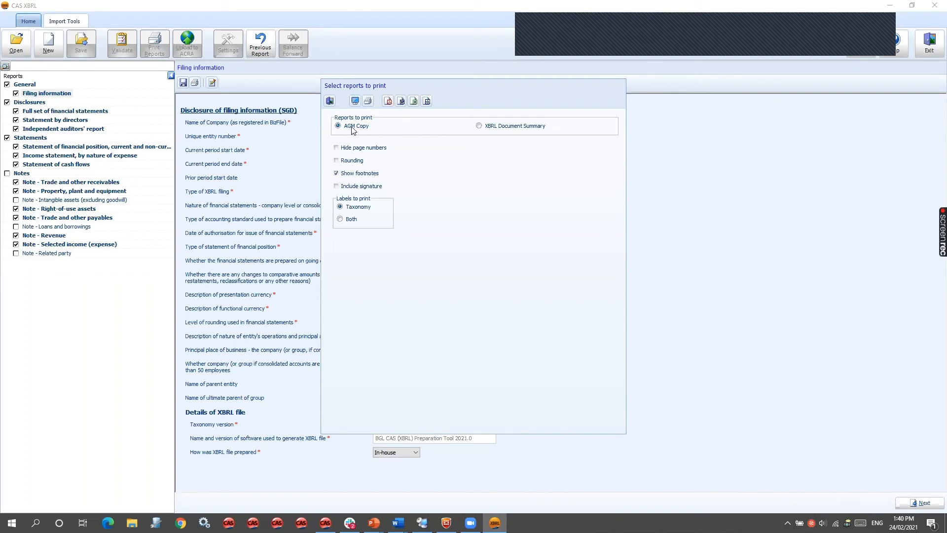
{"action": "left_click", "coordinate": [501, 130]}
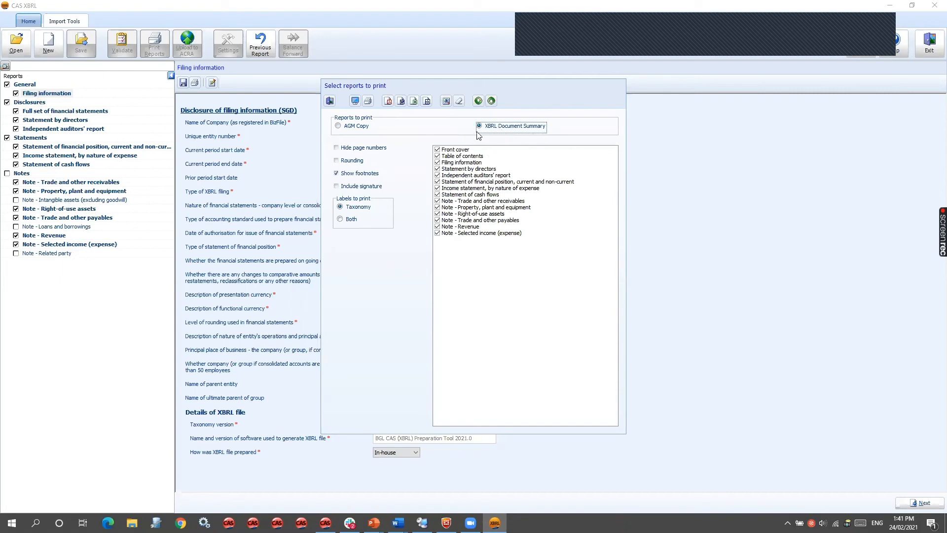
- Move the Trade and other payables note above Property, plant and equipment, include rounding, signature and both label types, and leave without printing
{"action": "left_click", "coordinate": [460, 227]}
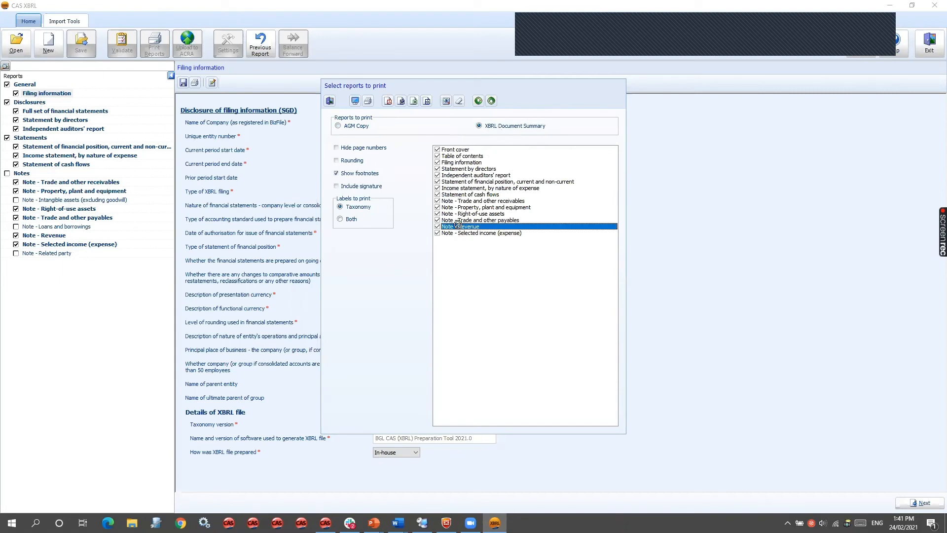
{"action": "left_click", "coordinate": [456, 221]}
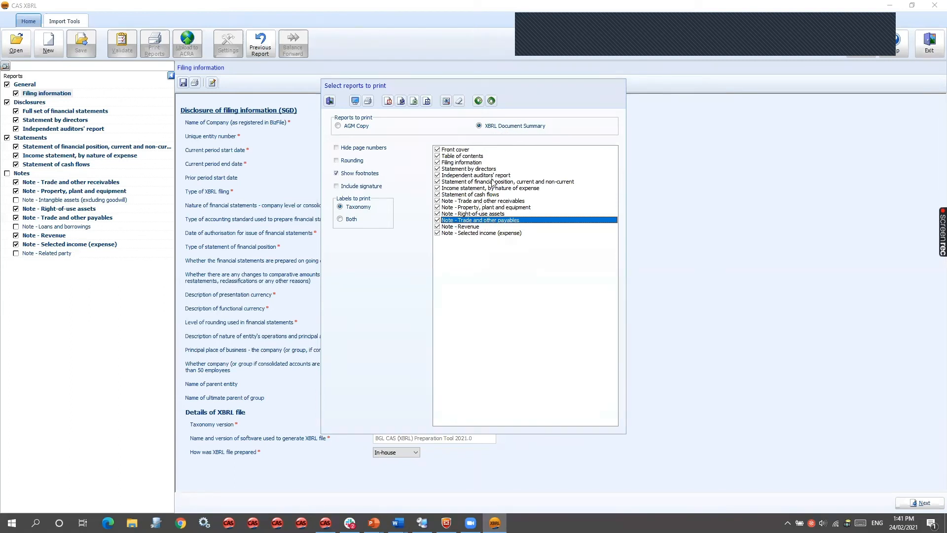
{"action": "left_click", "coordinate": [481, 102]}
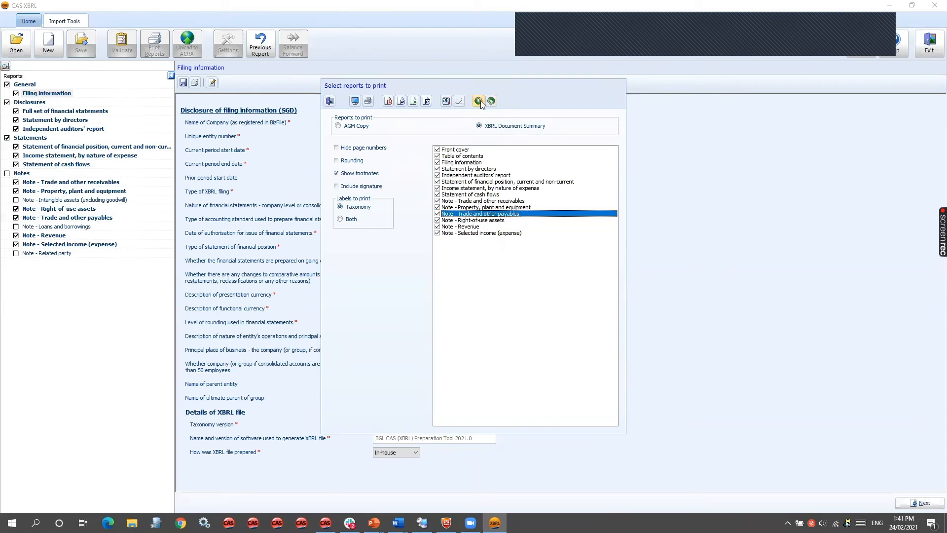
{"action": "left_click", "coordinate": [480, 103]}
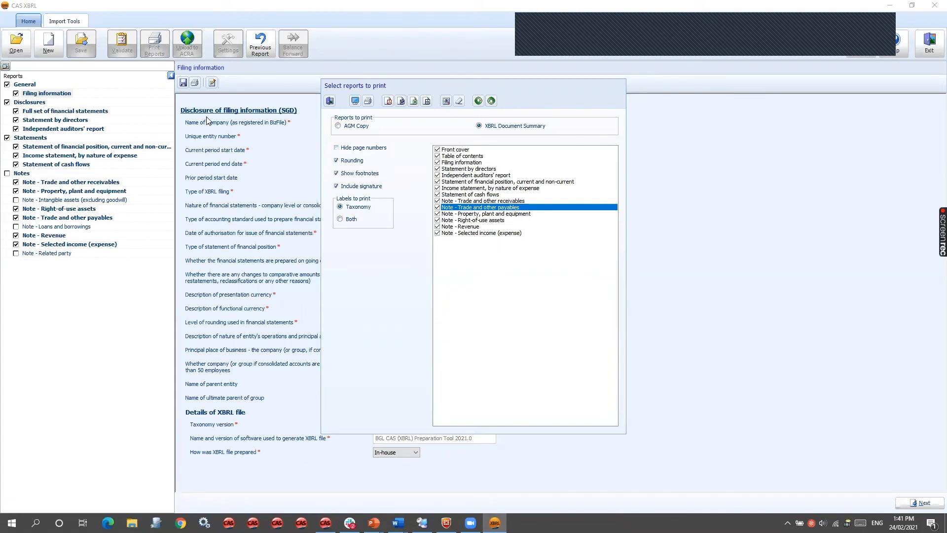
{"action": "left_click", "coordinate": [339, 223]}
{"action": "left_click", "coordinate": [330, 101]}
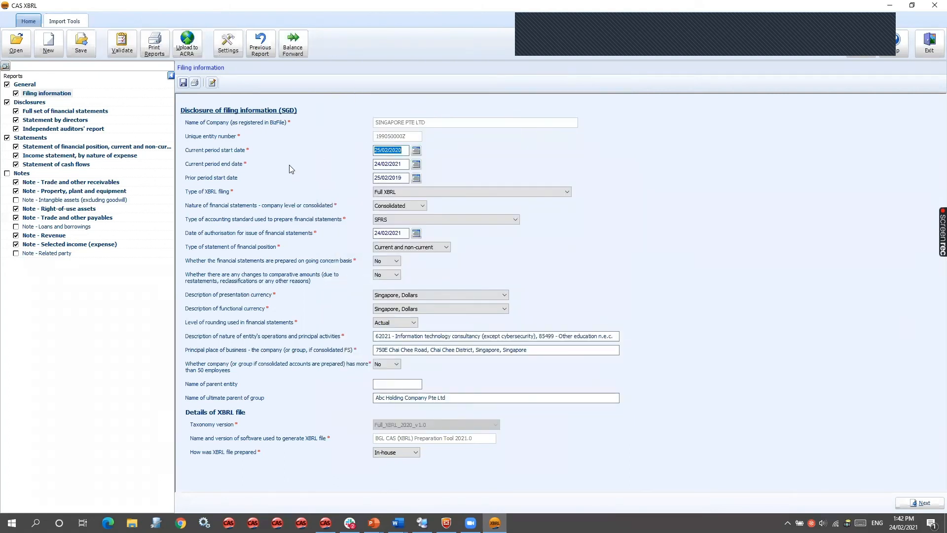
- Turn on the 1000 separator in the XBRL options, apply it, and check the options again from the Statement of financial position
{"action": "left_click", "coordinate": [228, 49]}
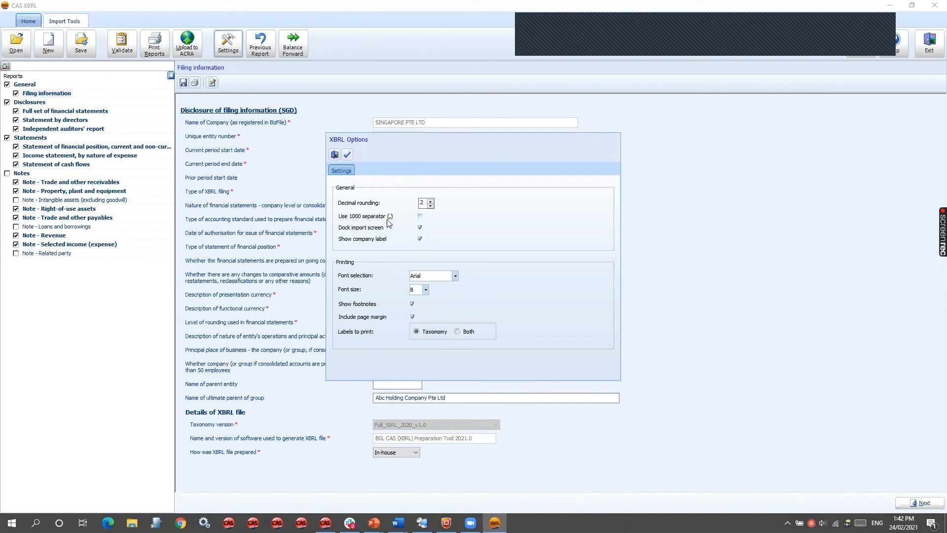
{"action": "left_click", "coordinate": [419, 216]}
{"action": "left_click", "coordinate": [348, 155]}
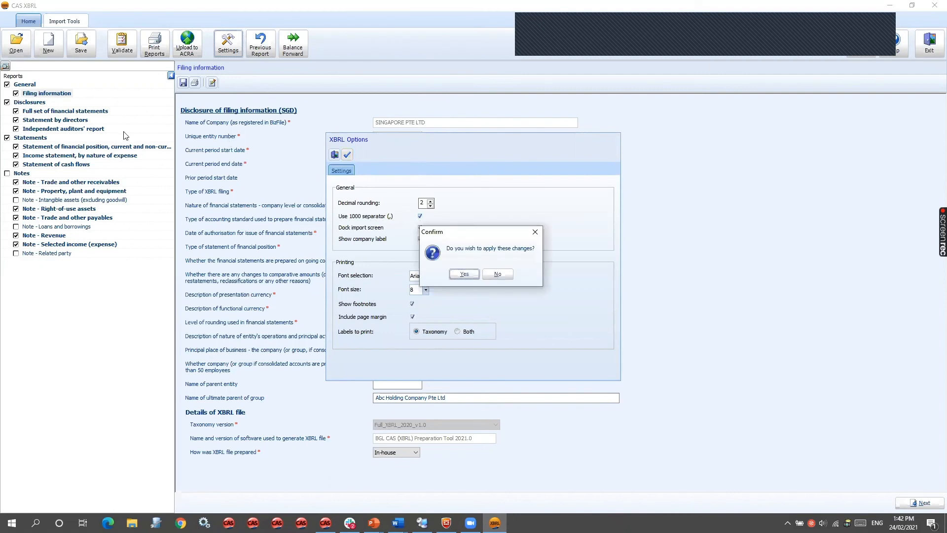
{"action": "left_click", "coordinate": [464, 273]}
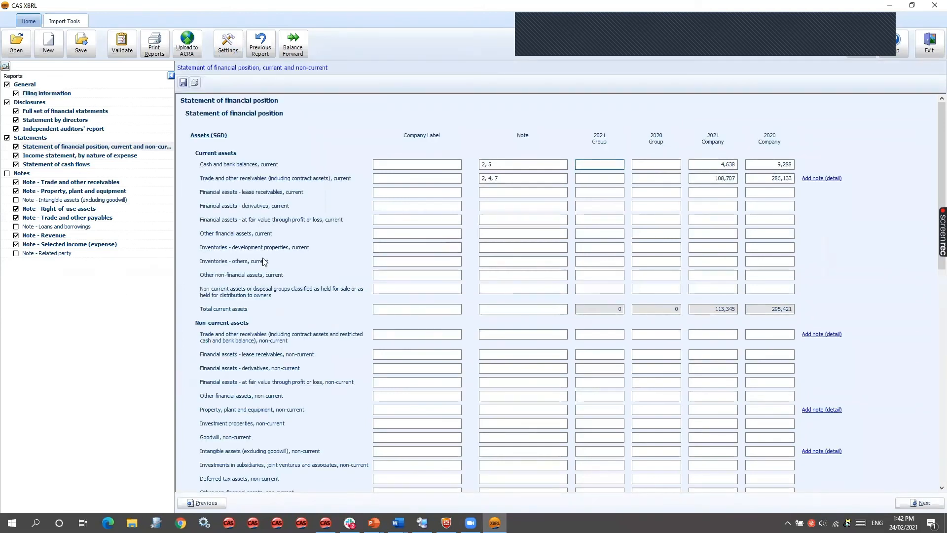
{"action": "left_click", "coordinate": [222, 50]}
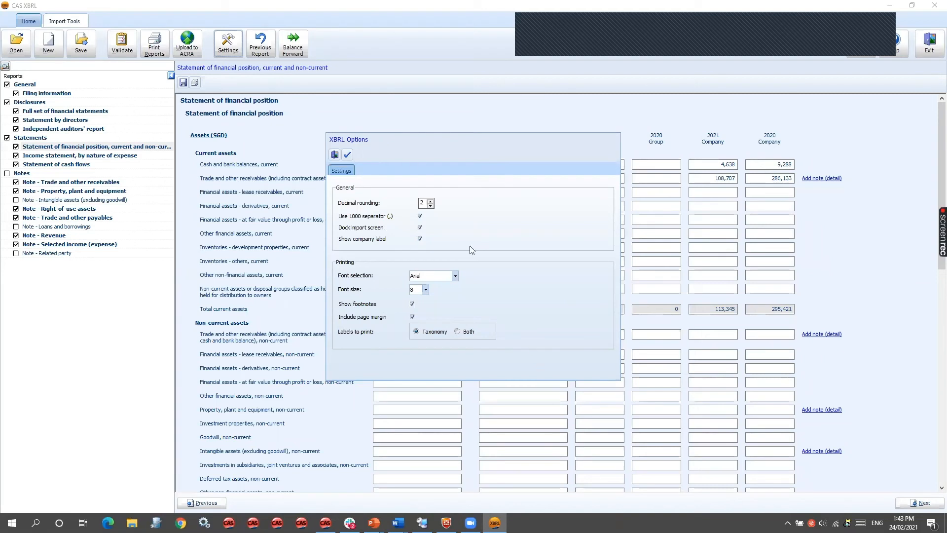
{"action": "left_click", "coordinate": [334, 155]}
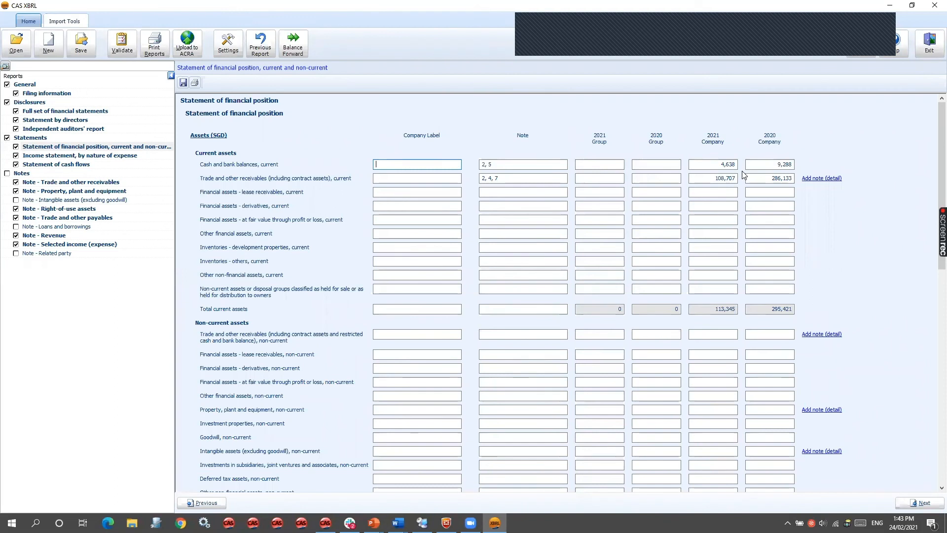
- Add the footnote TEST to the 2021 Group value of current cash and bank balances
{"action": "right_click", "coordinate": [608, 166]}
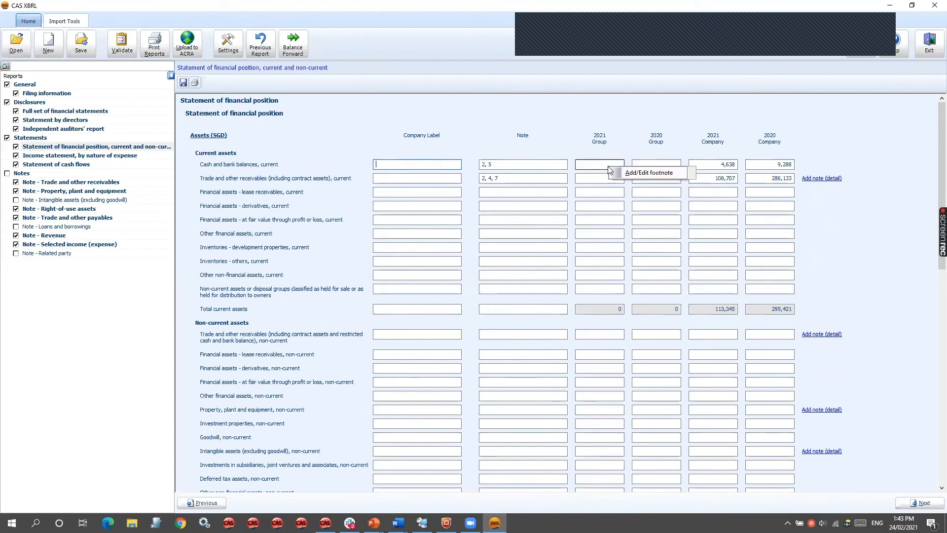
{"action": "left_click", "coordinate": [636, 174]}
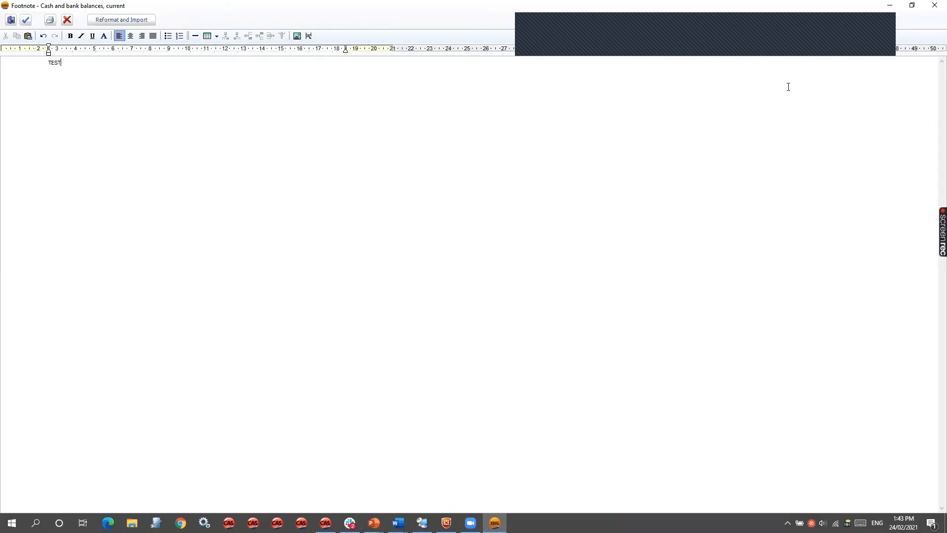
{"action": "left_click", "coordinate": [25, 20]}
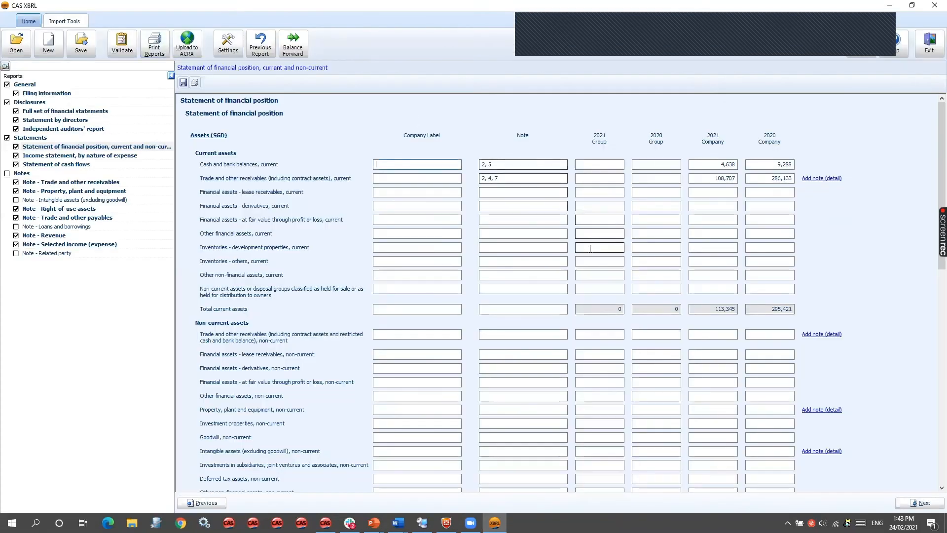
- Enter 1,000 as the 2021 Group amount for current cash and bank balances
{"action": "left_click", "coordinate": [613, 168]}
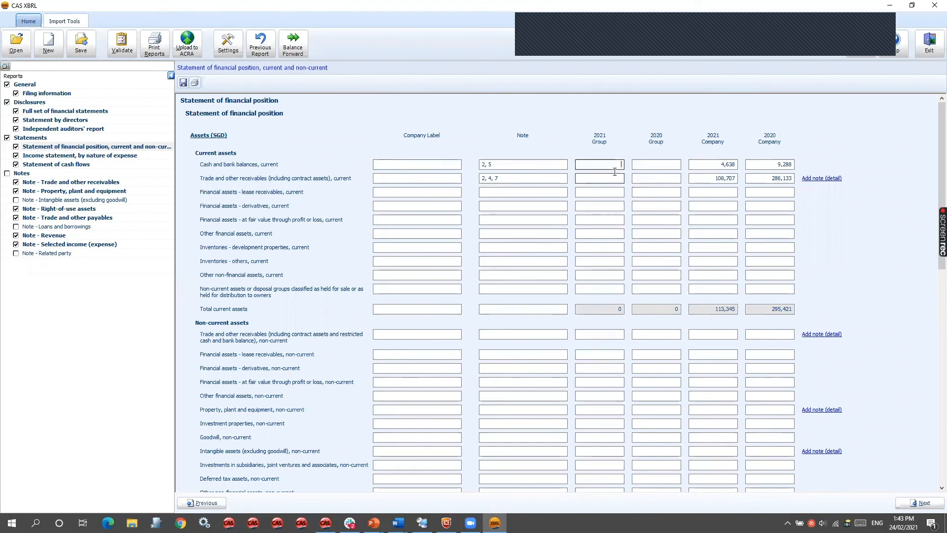
{"action": "type", "text": "1000"}
{"action": "left_click", "coordinate": [614, 178]}
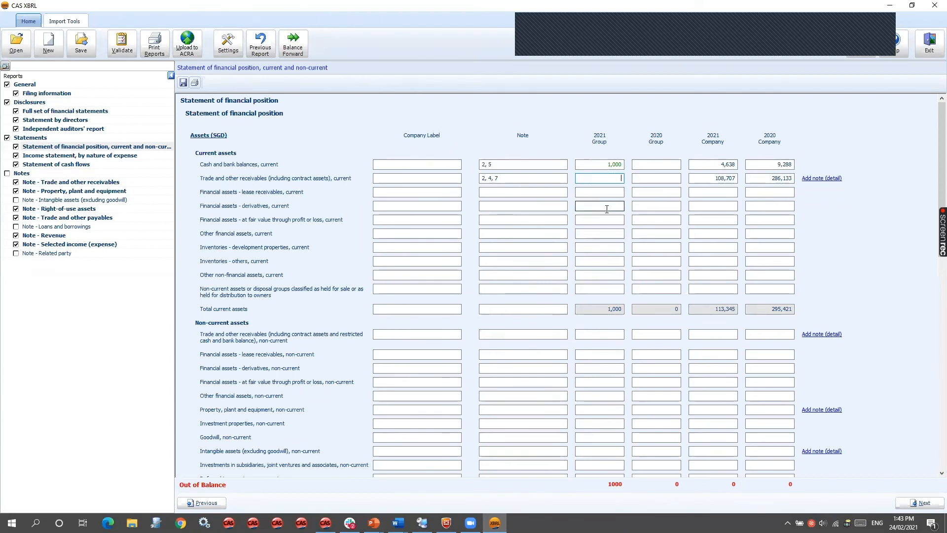
{"action": "left_click", "coordinate": [78, 24]}
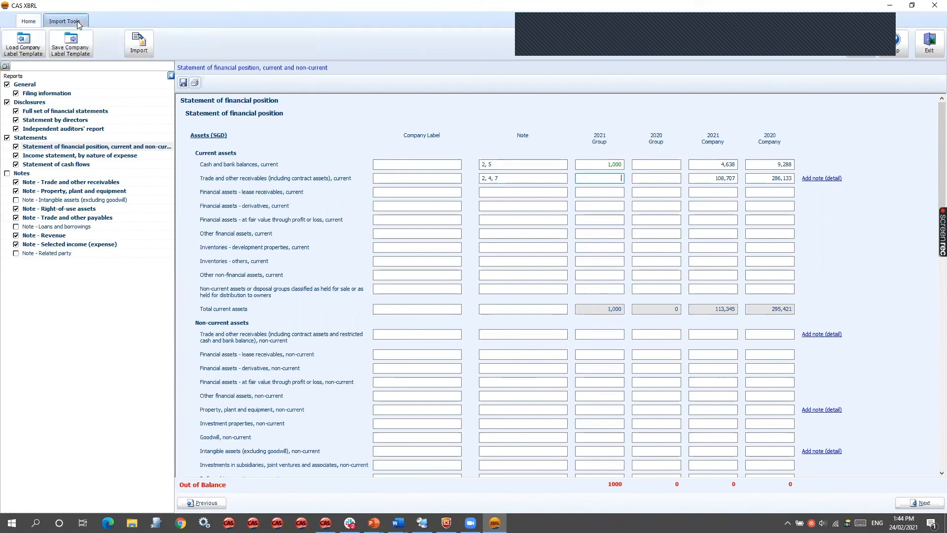
{"action": "left_click", "coordinate": [136, 53]}
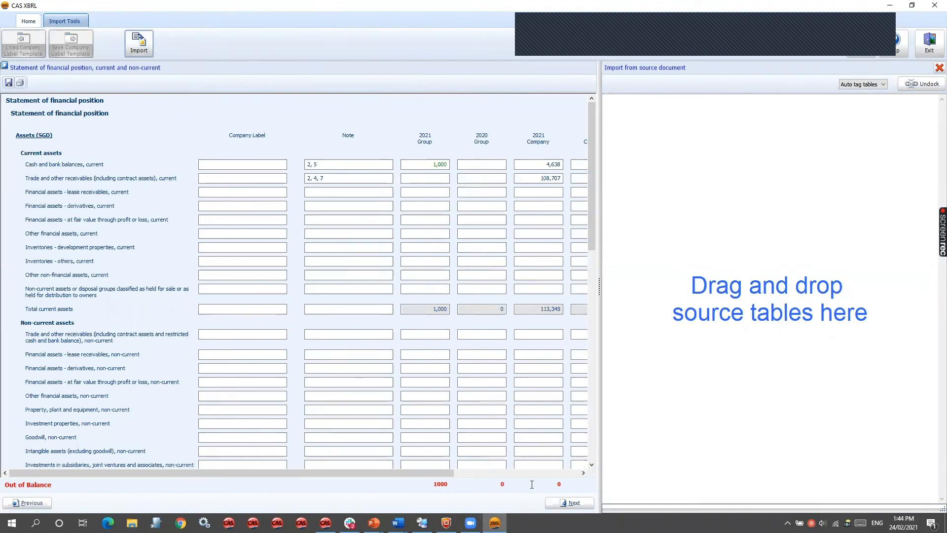
{"action": "left_click", "coordinate": [42, 20]}
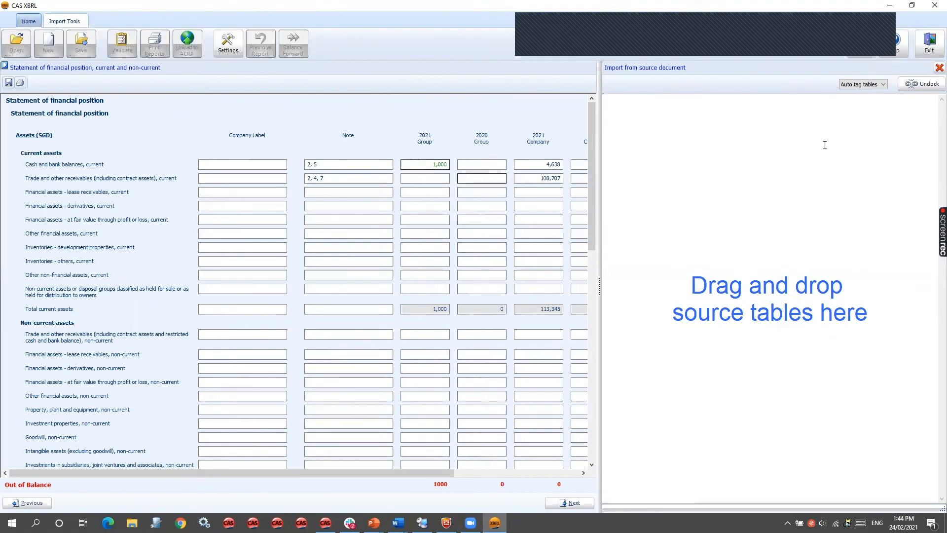
{"action": "left_click", "coordinate": [939, 67]}
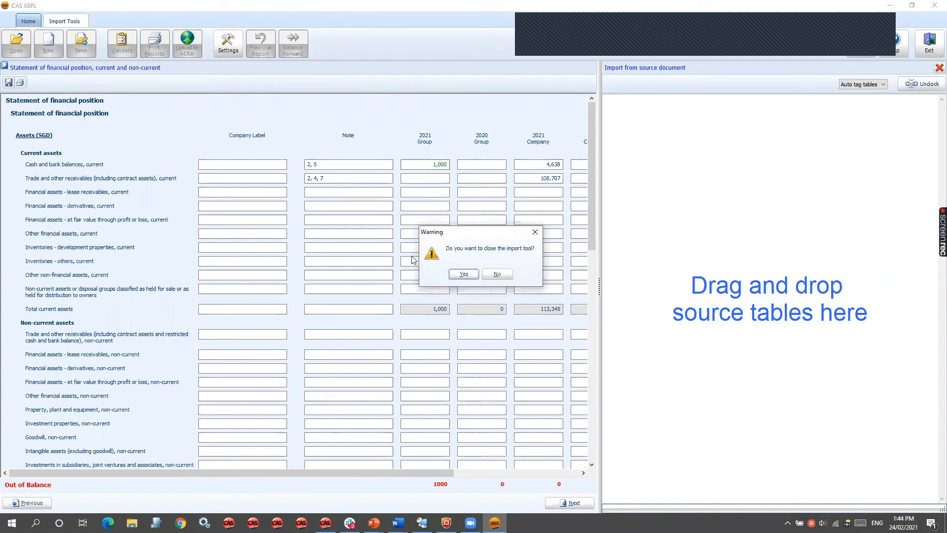
{"action": "left_click", "coordinate": [463, 274]}
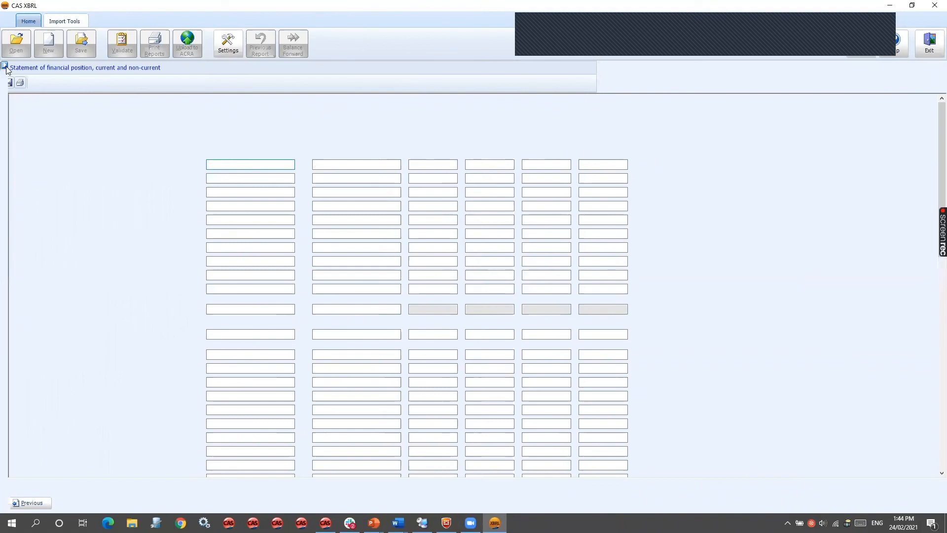
{"action": "left_click", "coordinate": [5, 66]}
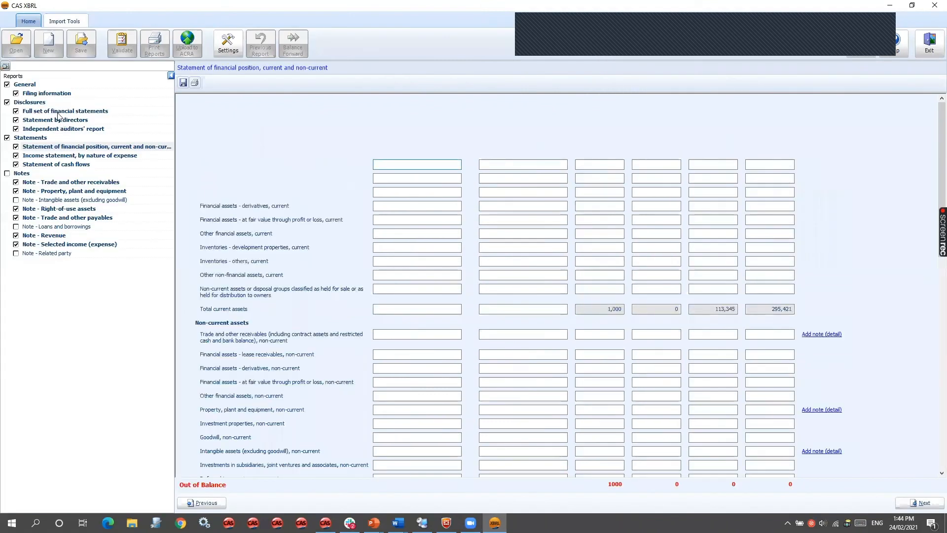
- Switch the nature of financial statements to Company level in the filing information and accept the change
{"action": "left_click", "coordinate": [57, 112]}
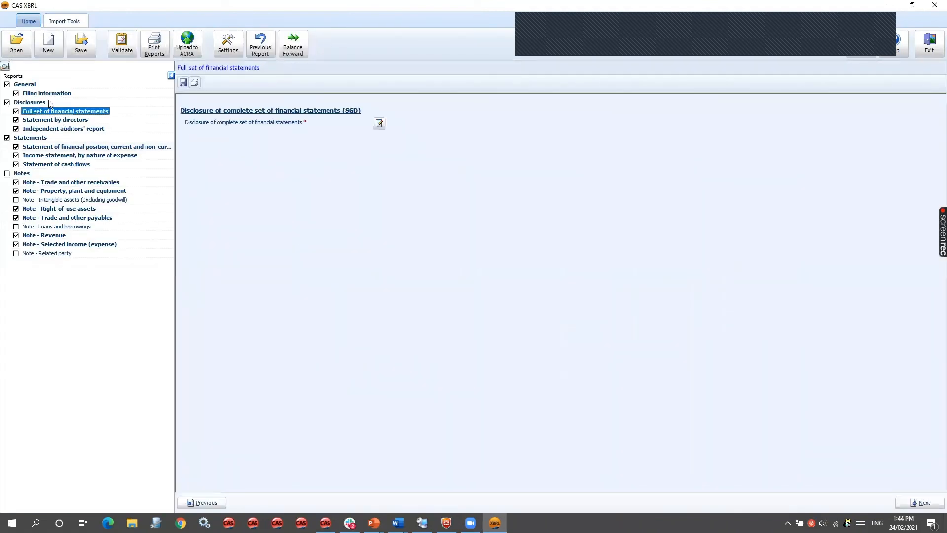
{"action": "left_click", "coordinate": [407, 204]}
{"action": "left_click", "coordinate": [408, 217]}
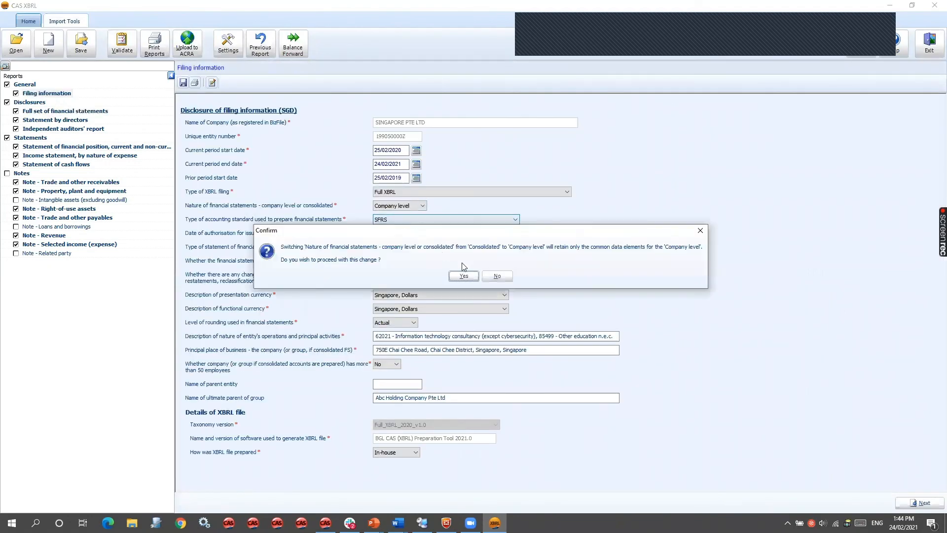
{"action": "left_click", "coordinate": [456, 279]}
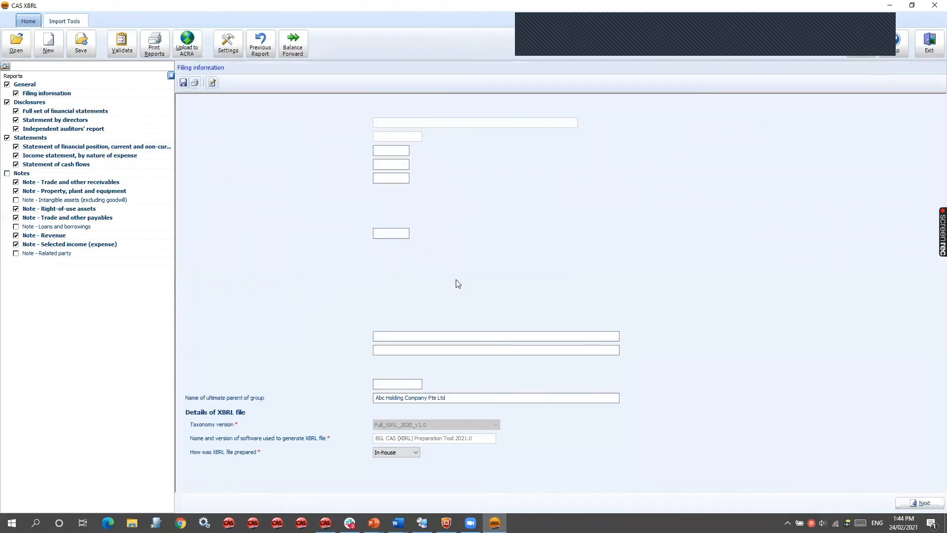
- Load the statement of financial position table from the ABC financial statements Word document into the import tool for the matching report
{"action": "left_click", "coordinate": [67, 149]}
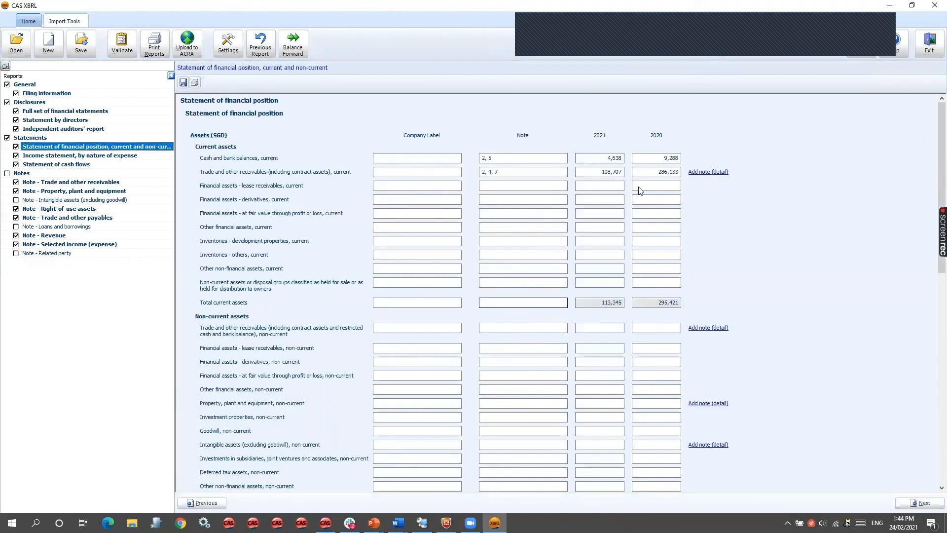
{"action": "left_click", "coordinate": [79, 24]}
{"action": "left_click", "coordinate": [138, 38]}
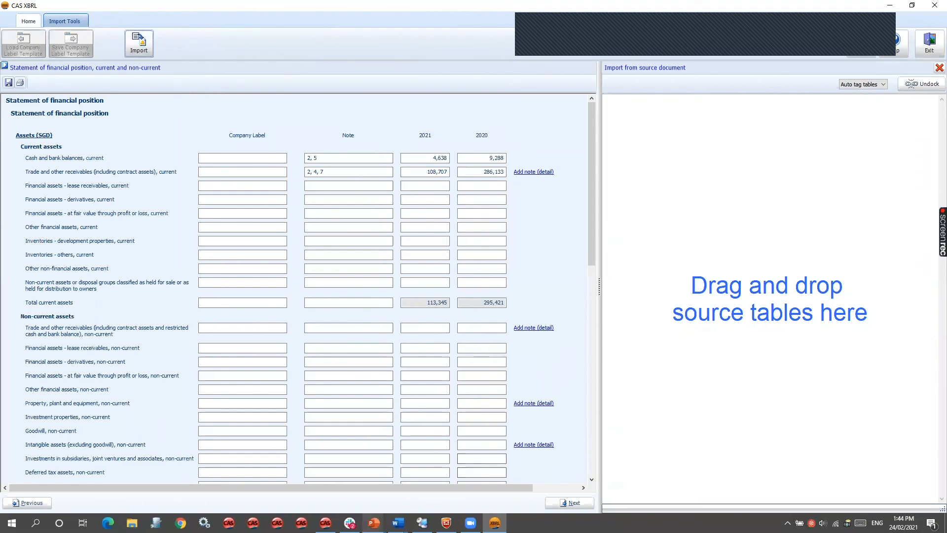
{"action": "mouse_move", "coordinate": [398, 522]}
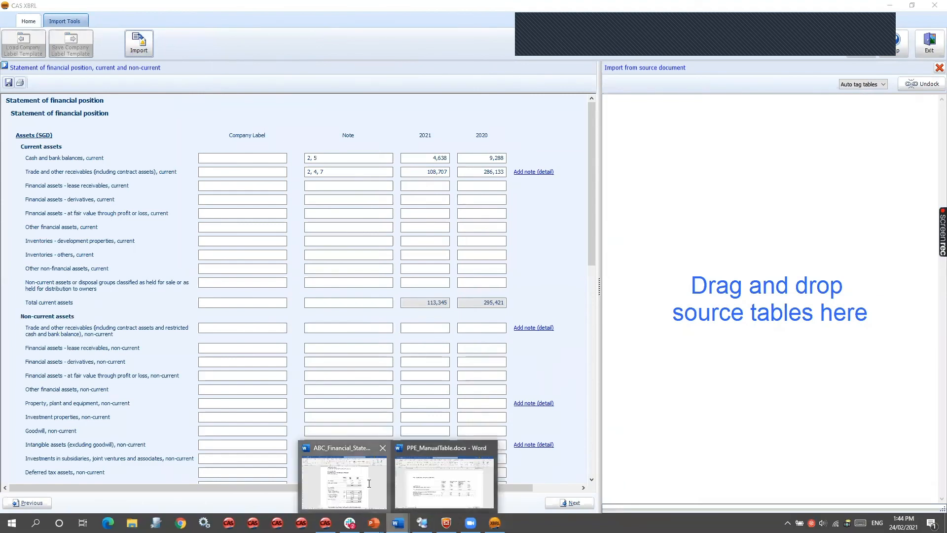
{"action": "left_click", "coordinate": [378, 487]}
{"action": "left_click", "coordinate": [347, 201]}
{"action": "left_click_drag", "start_coordinate": [347, 201], "coordinate": [827, 318]}
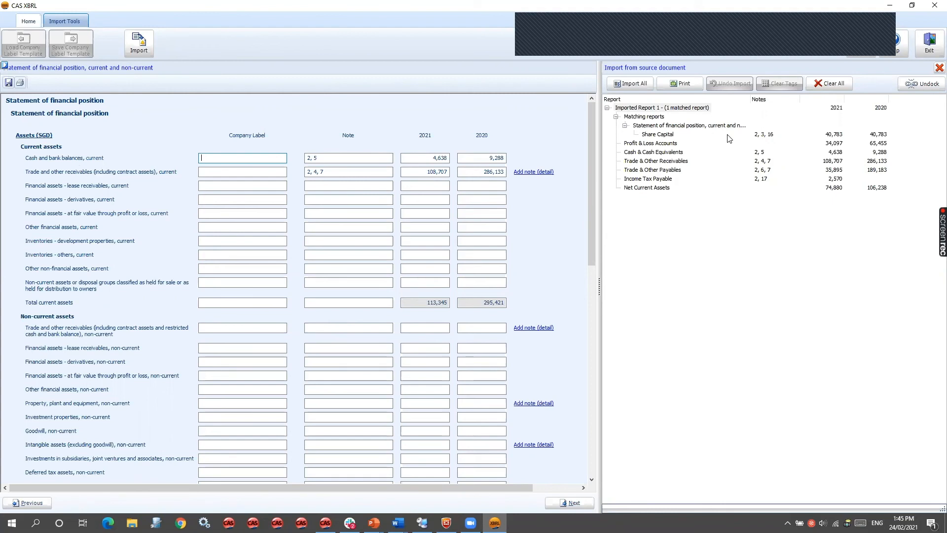
- Assign the imported Cash & Cash Equivalents line to current cash and bank balances, combining it with the existing data
{"action": "left_click", "coordinate": [669, 153]}
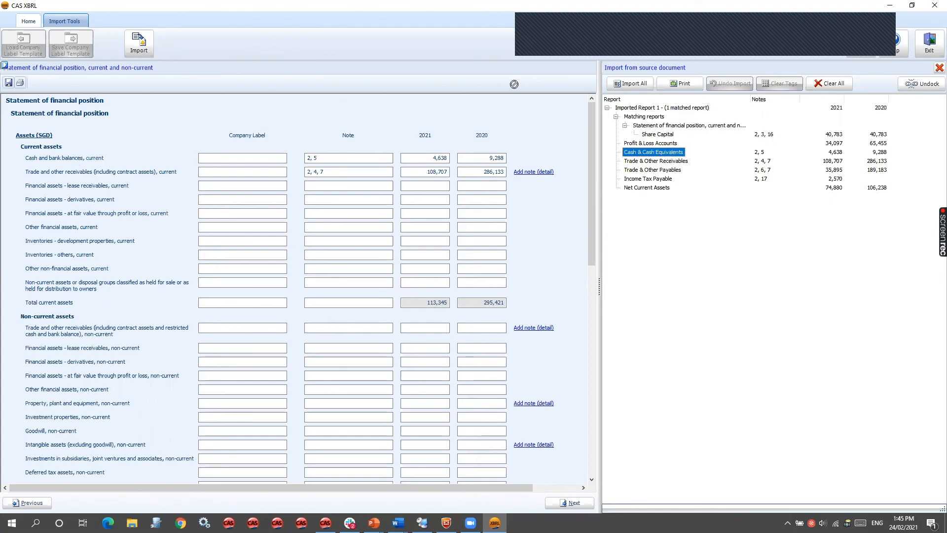
{"action": "left_click", "coordinate": [45, 162]}
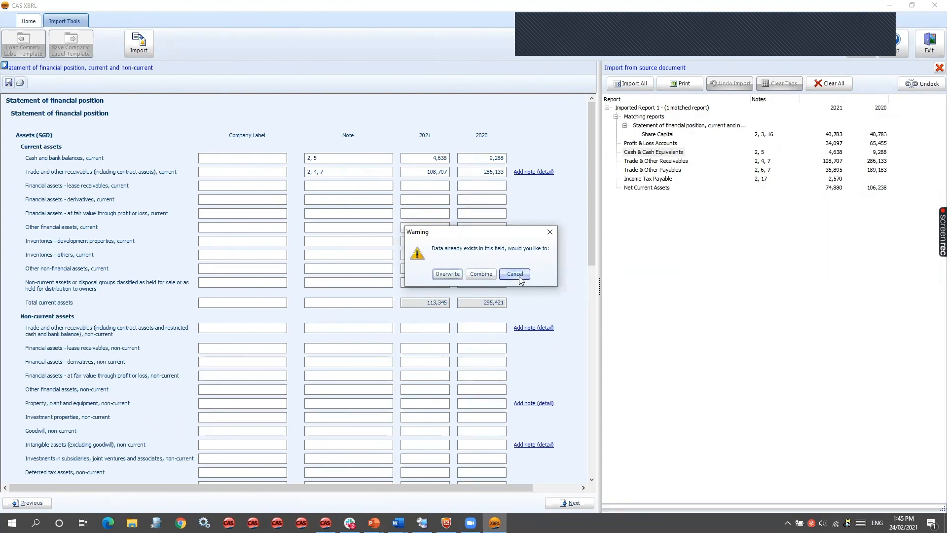
{"action": "left_click", "coordinate": [480, 274]}
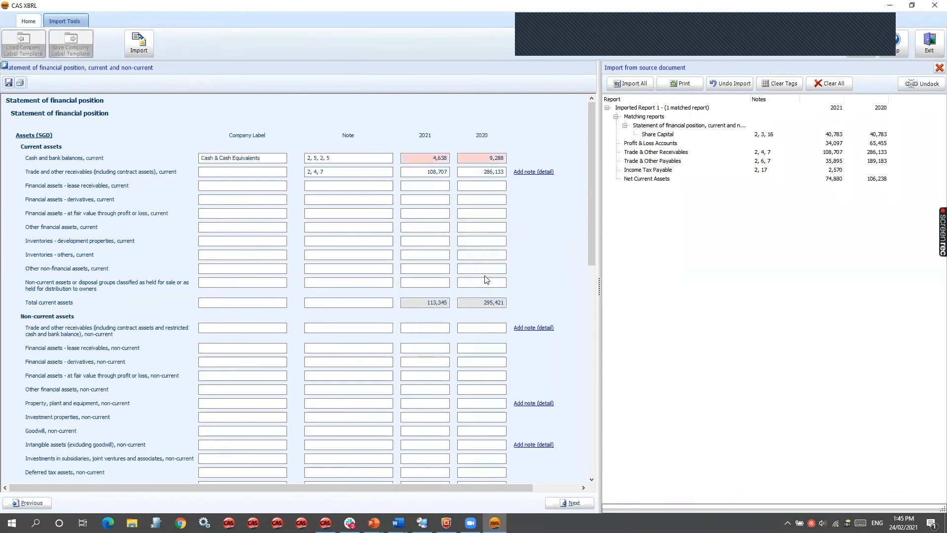
- Check the footnote of the 2021 current cash and bank balances value and close it without edits
{"action": "left_click", "coordinate": [493, 158]}
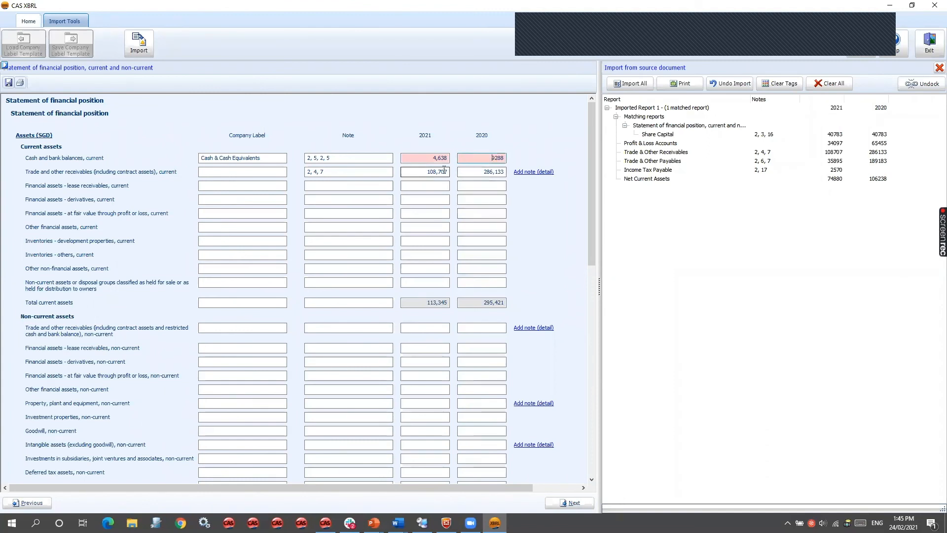
{"action": "right_click", "coordinate": [427, 161]}
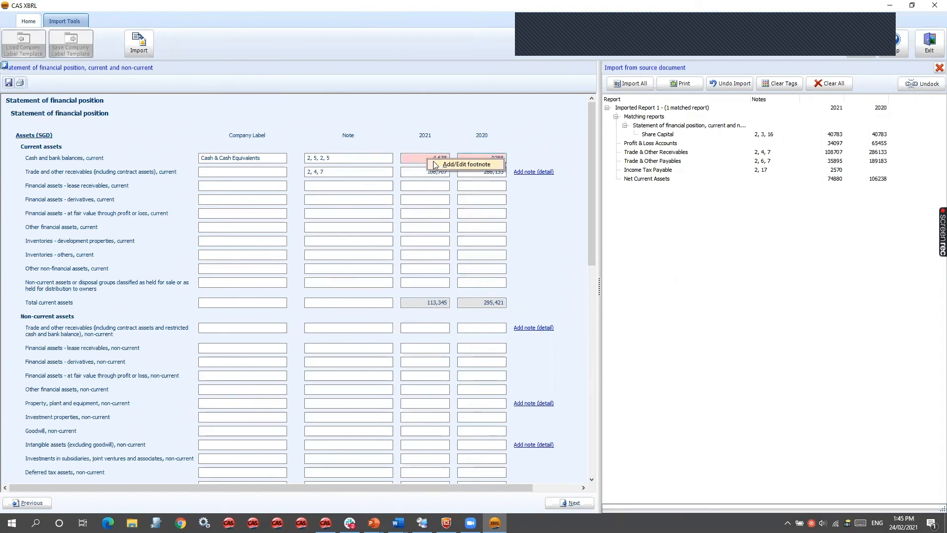
{"action": "left_click", "coordinate": [435, 164]}
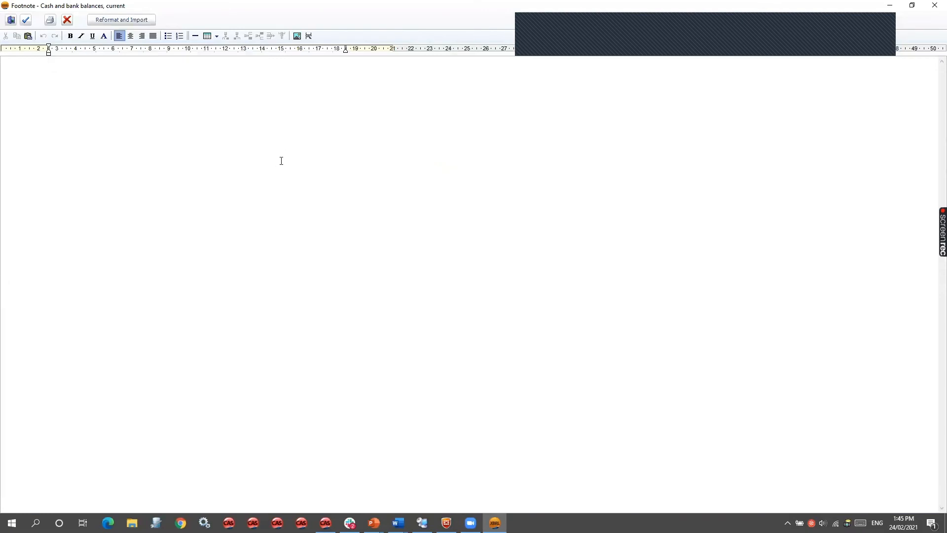
{"action": "left_click", "coordinate": [10, 20]}
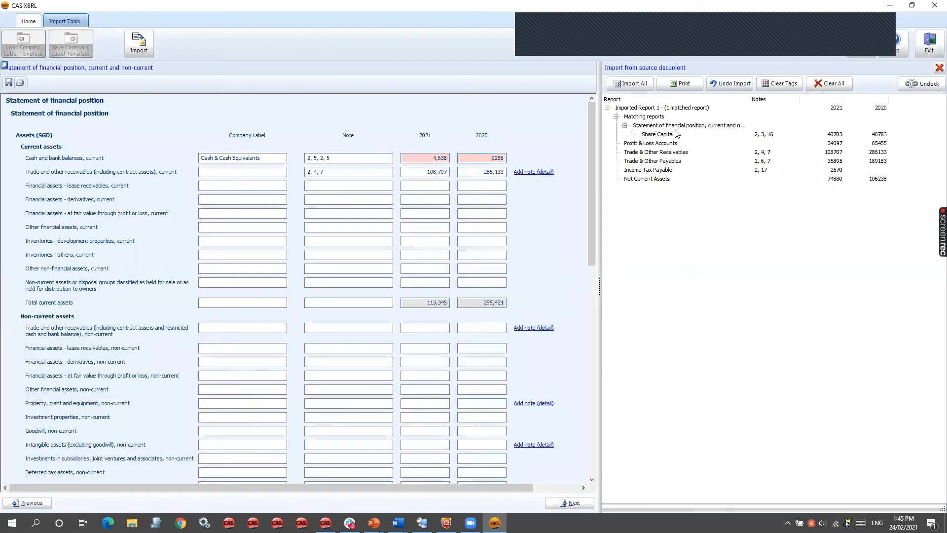
- Combine the imported Profit & Loss Accounts line into current cash and bank balances
{"action": "left_click", "coordinate": [666, 144]}
{"action": "left_click_drag", "start_coordinate": [666, 147], "coordinate": [67, 161]}
{"action": "left_click", "coordinate": [482, 274]}
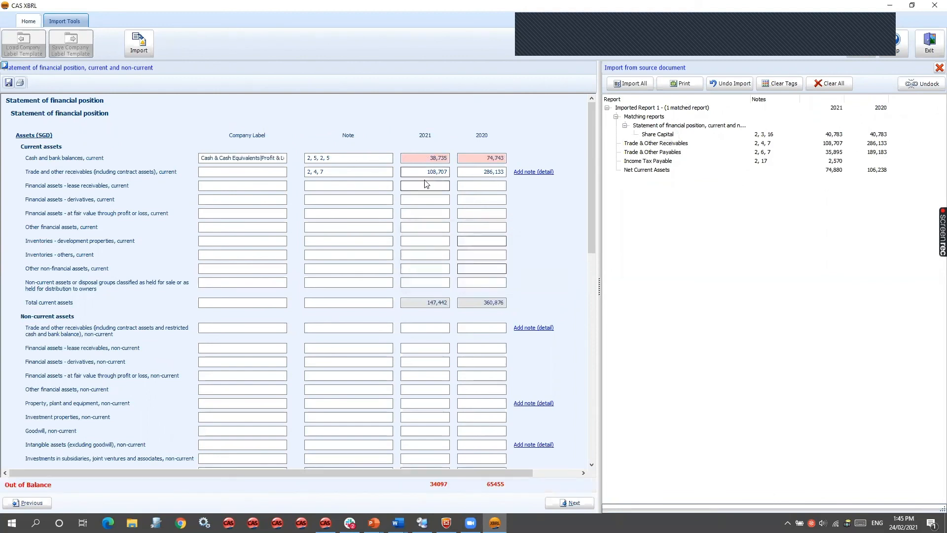
- Examine the combined company label, note references and 2021 and 2020 amounts of current cash and bank balances
{"action": "left_click", "coordinate": [415, 157]}
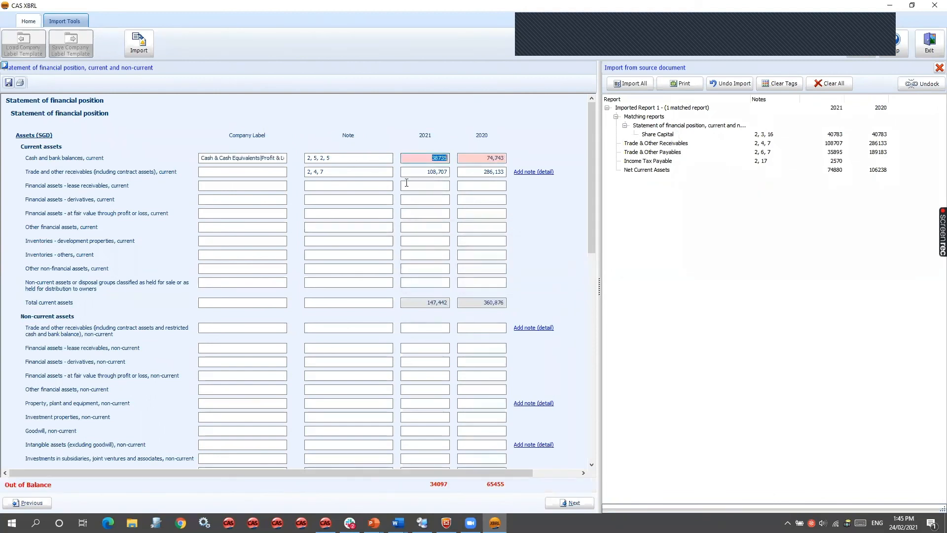
{"action": "left_click", "coordinate": [415, 155]}
{"action": "left_click", "coordinate": [203, 158]}
{"action": "left_click", "coordinate": [203, 158]}
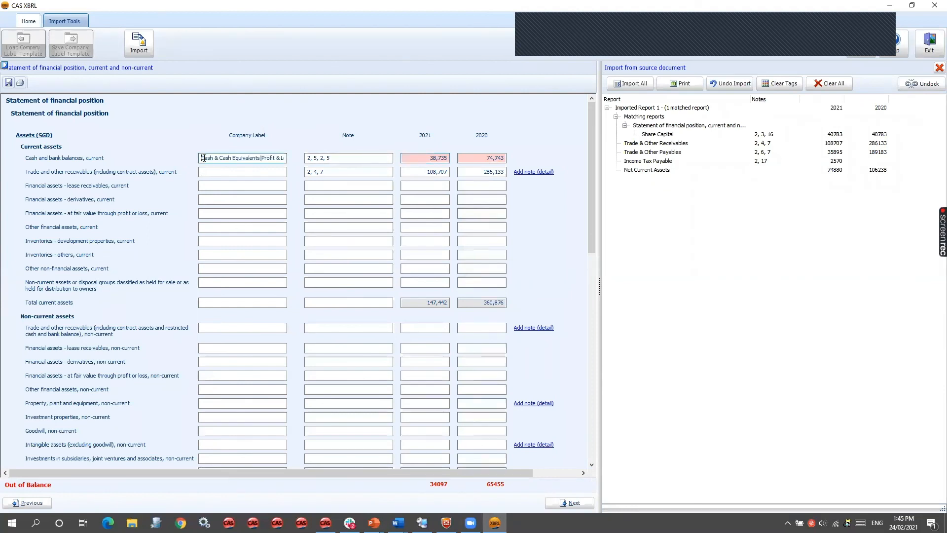
{"action": "left_click_drag", "start_coordinate": [261, 158], "coordinate": [302, 160]}
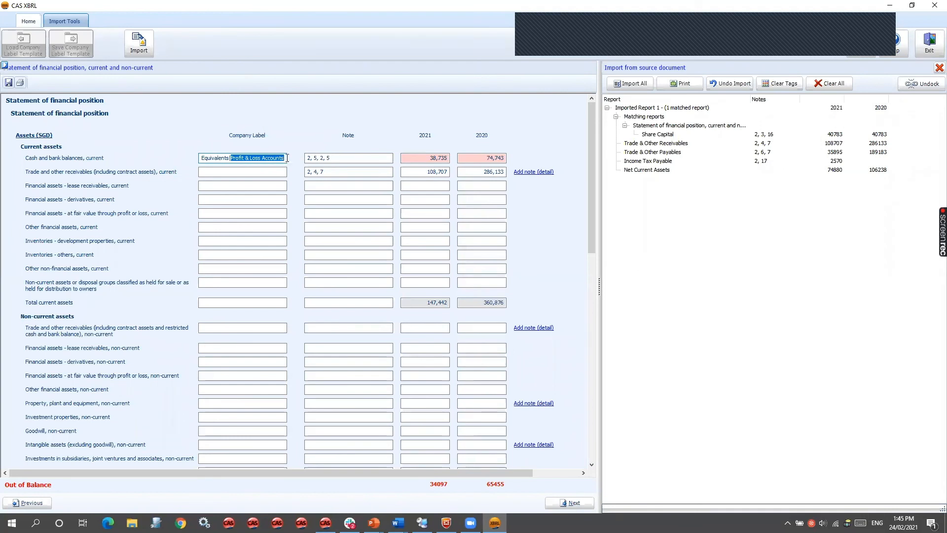
{"action": "left_click", "coordinate": [284, 158]}
{"action": "left_click_drag", "start_coordinate": [235, 164], "coordinate": [236, 166]}
{"action": "key", "text": "Tab"}
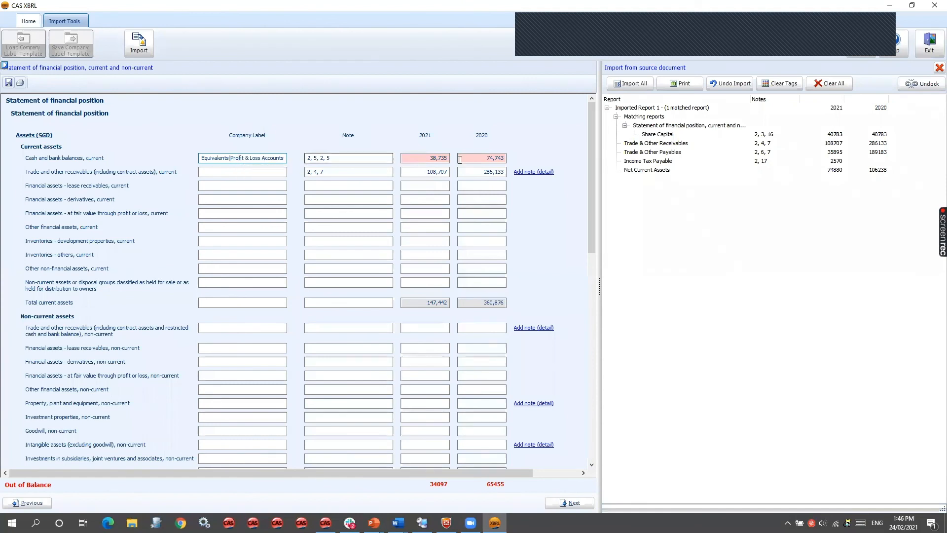
{"action": "key", "text": "Tab"}
{"action": "key", "text": "Tab"}
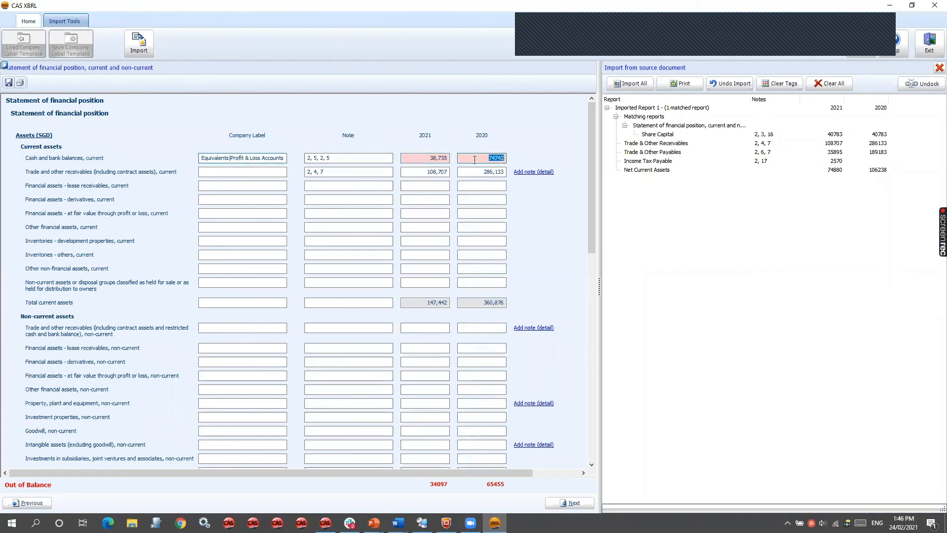
- Close the import tool and review the footnote on the 2021 current cash and bank balances value
{"action": "left_click", "coordinate": [939, 67]}
{"action": "left_click", "coordinate": [464, 274]}
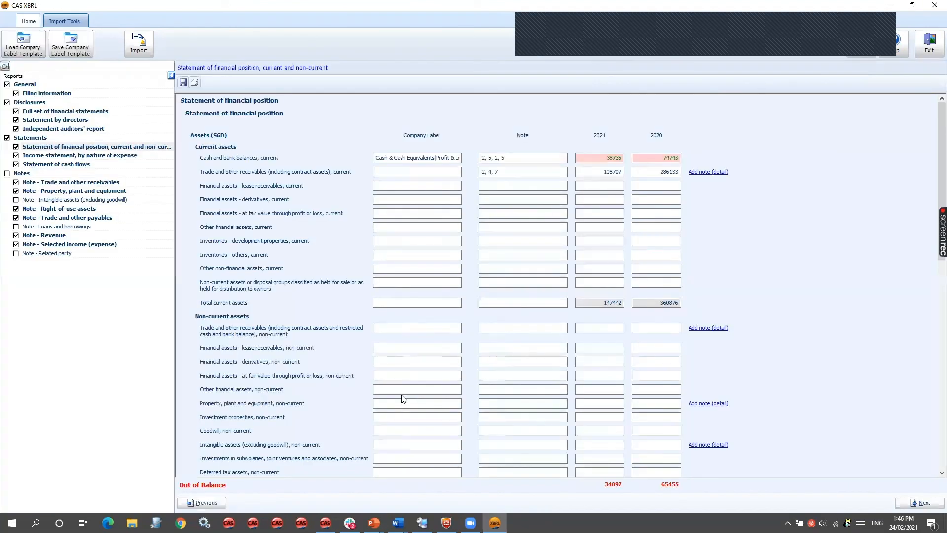
{"action": "right_click", "coordinate": [616, 158]}
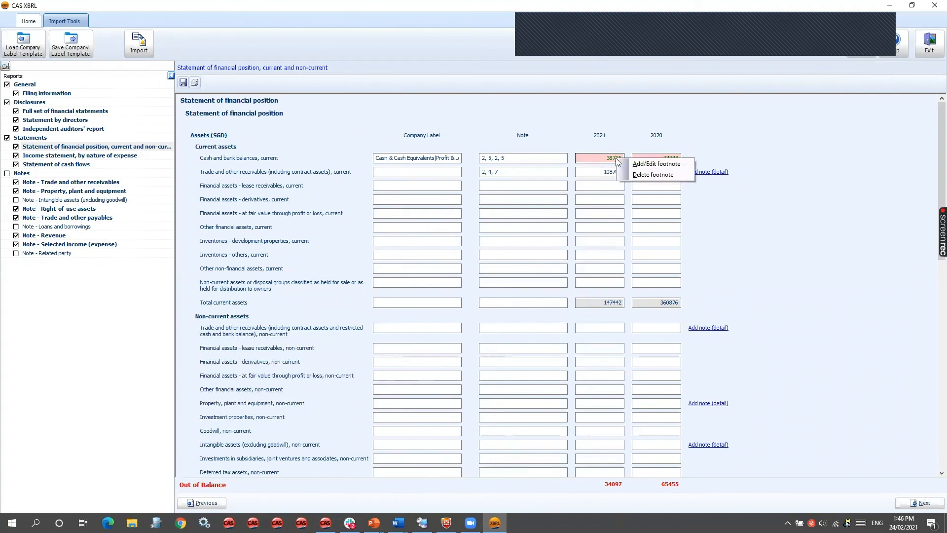
{"action": "left_click", "coordinate": [634, 165]}
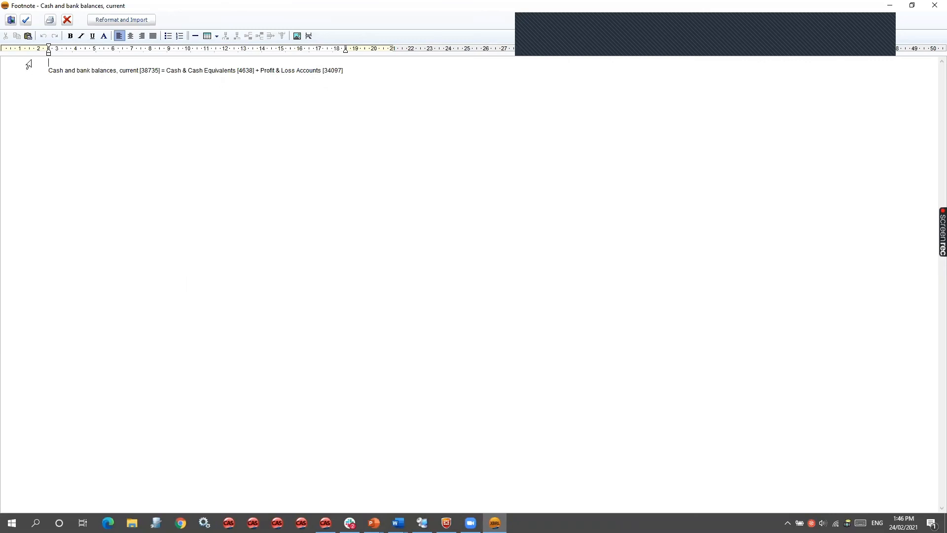
{"action": "left_click", "coordinate": [10, 20]}
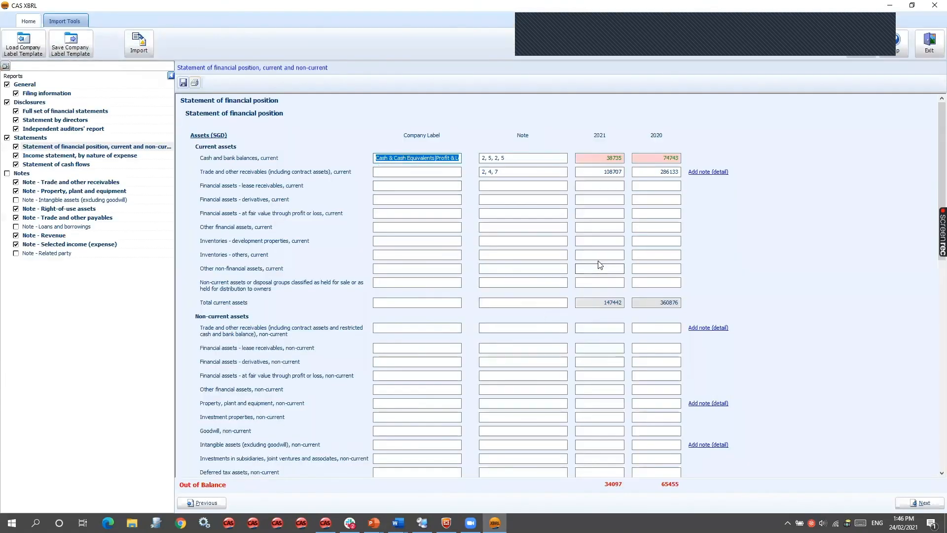
- Balance forward the report, moving all current financial year details to the previous year, and review the Statement of financial position
{"action": "left_click", "coordinate": [600, 268]}
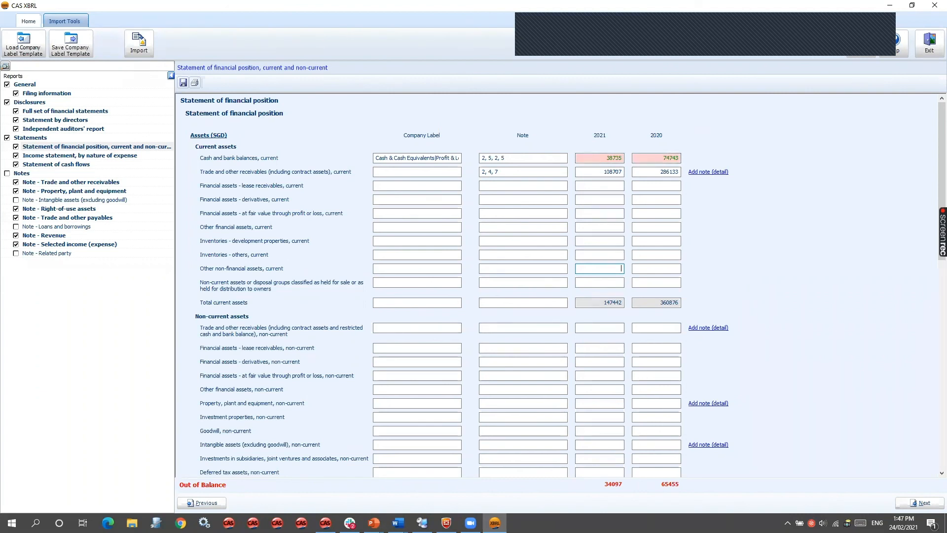
{"action": "left_click", "coordinate": [24, 24]}
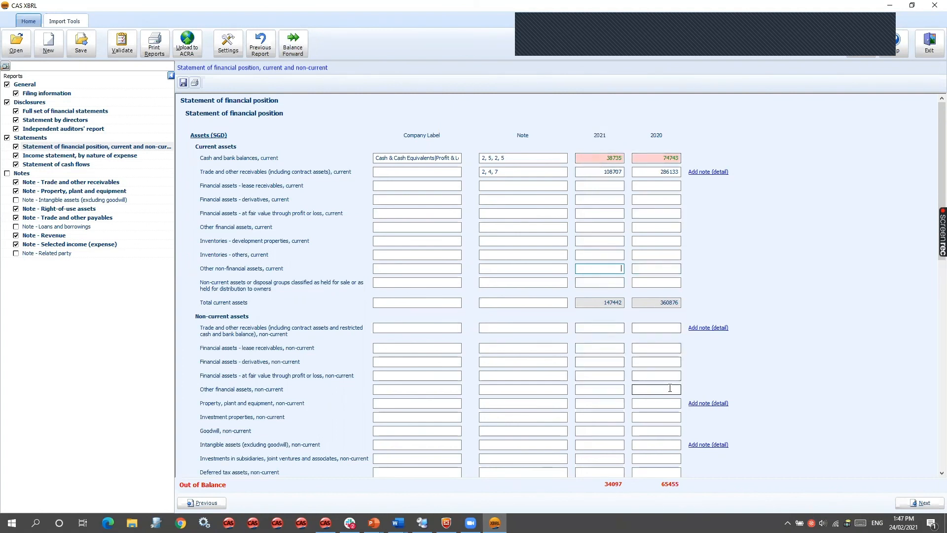
{"action": "left_click", "coordinate": [295, 50]}
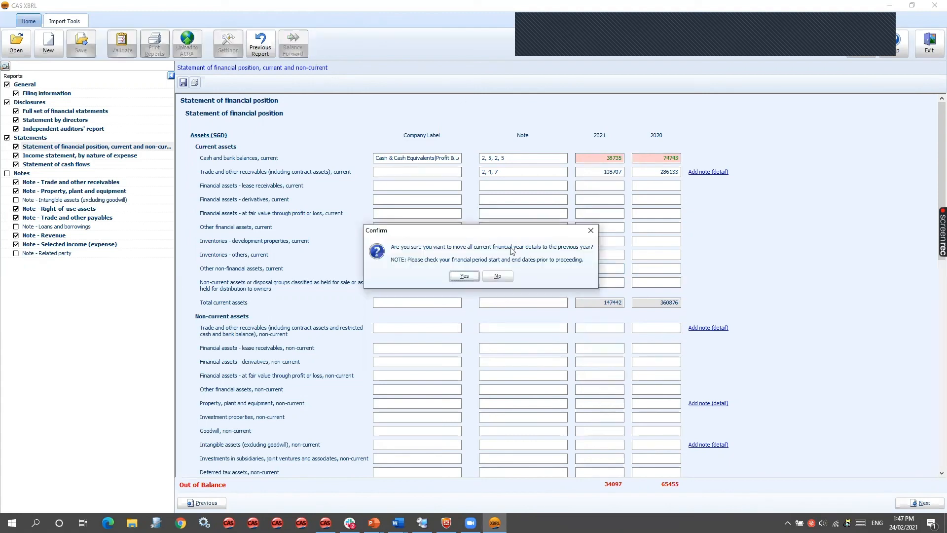
{"action": "left_click", "coordinate": [469, 275]}
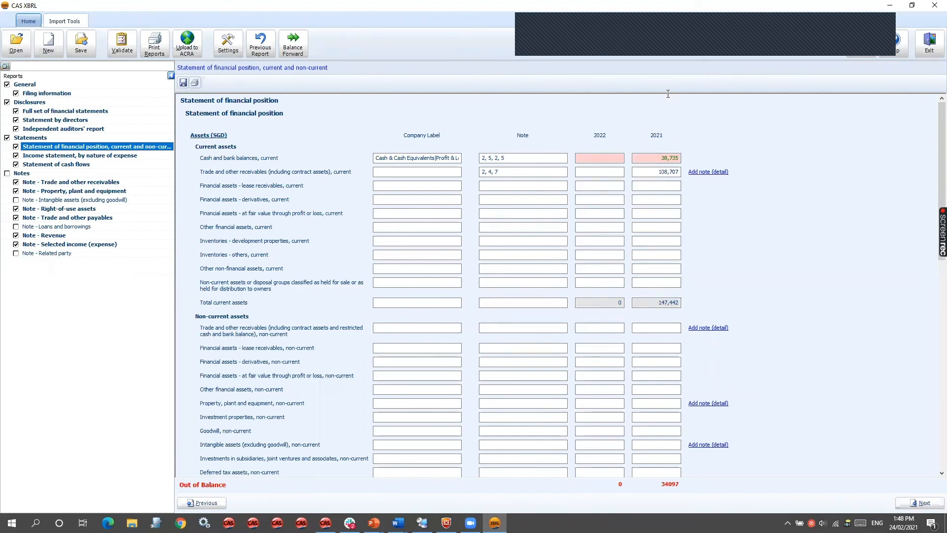
{"action": "scroll", "coordinate": [675, 410], "scroll_direction": "down", "scroll_amount": 4}
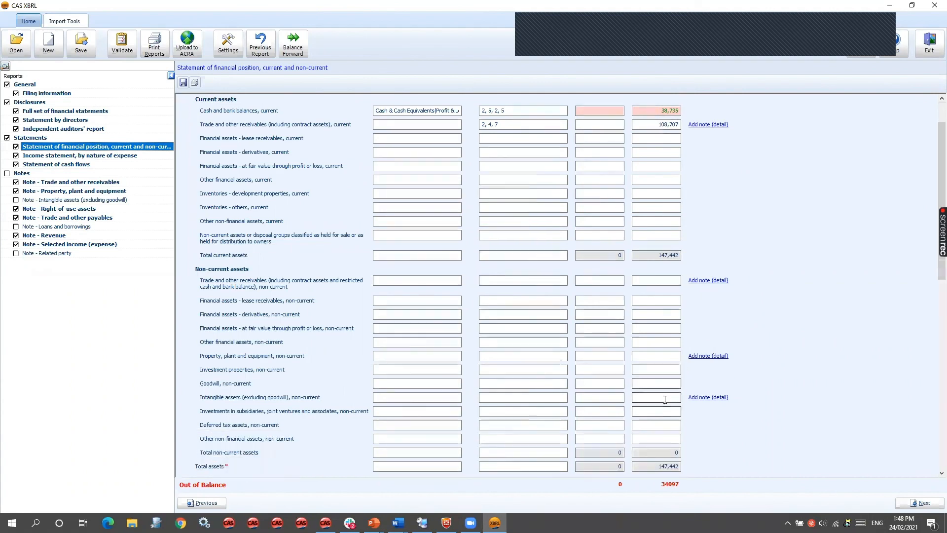
{"action": "scroll", "coordinate": [631, 320], "scroll_direction": "up", "scroll_amount": 3}
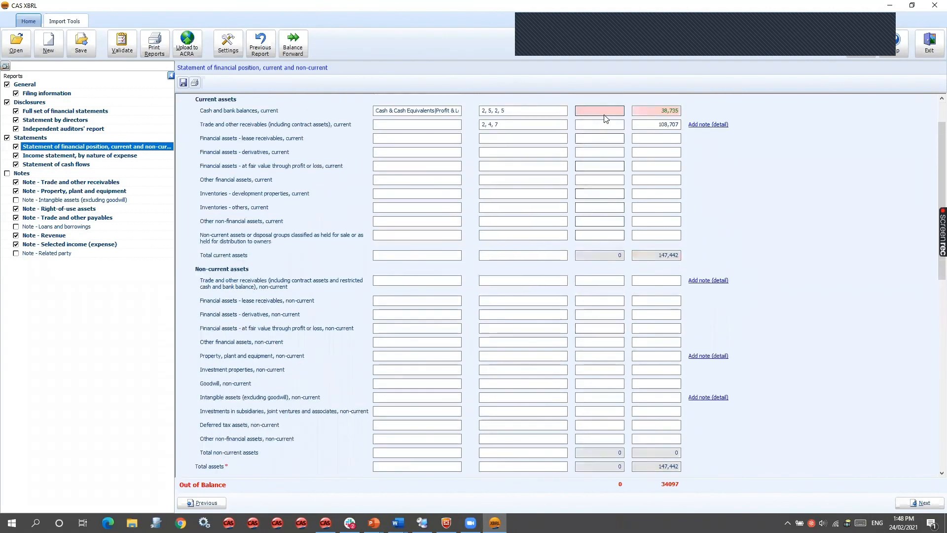
{"action": "scroll", "coordinate": [634, 249], "scroll_direction": "up", "scroll_amount": 1}
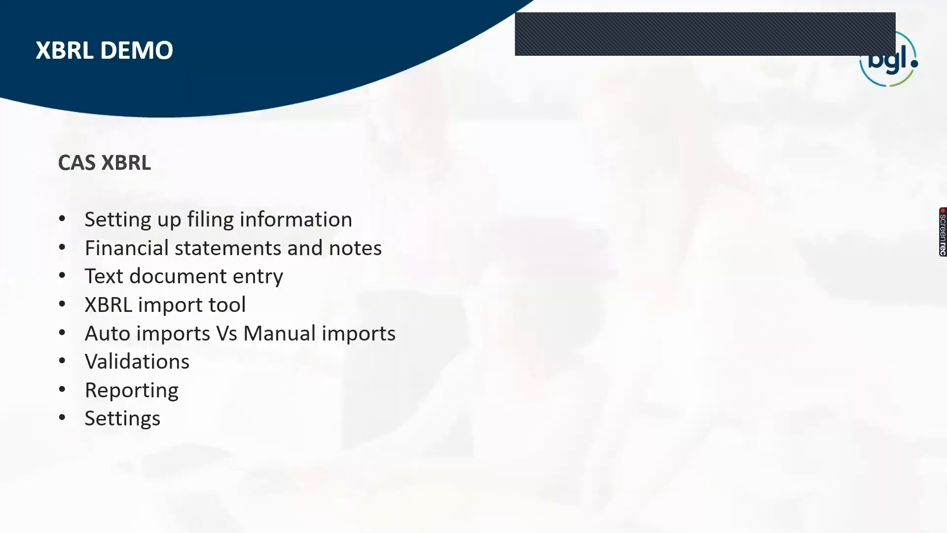
{"action": "key", "text": "Right"}
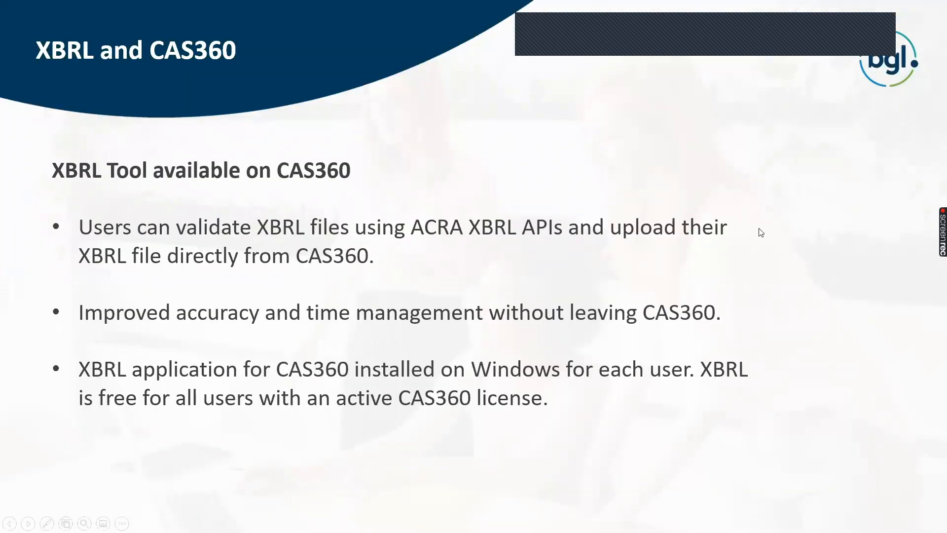
{"action": "key", "text": "Right"}
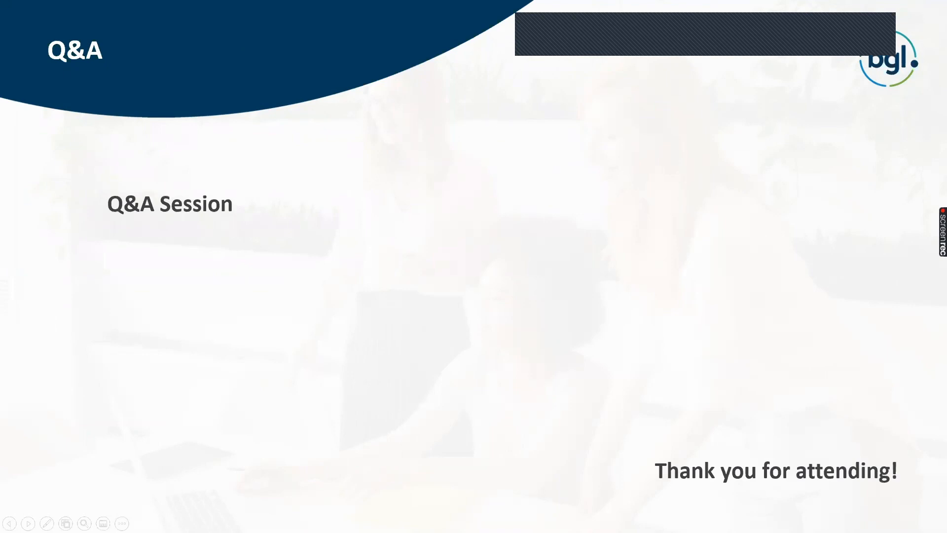
{"action": "key", "text": "Left"}
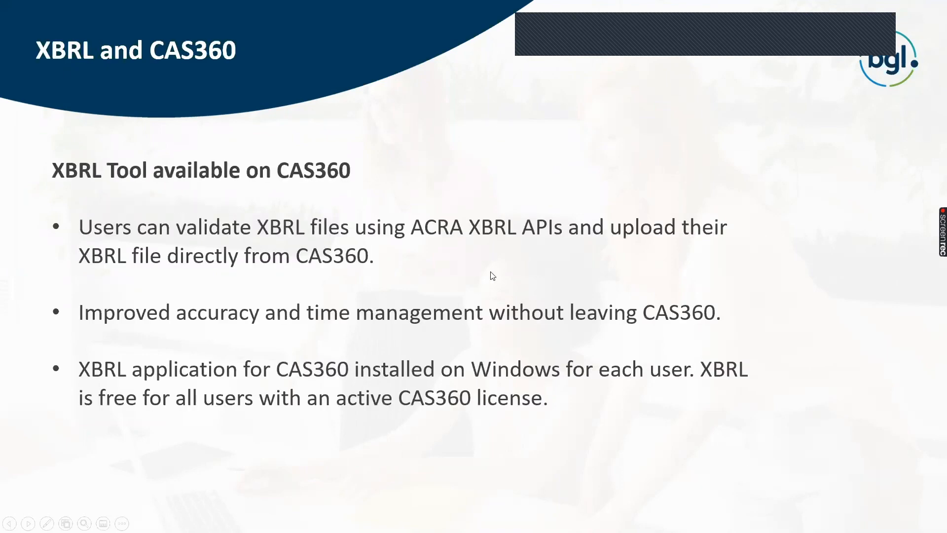